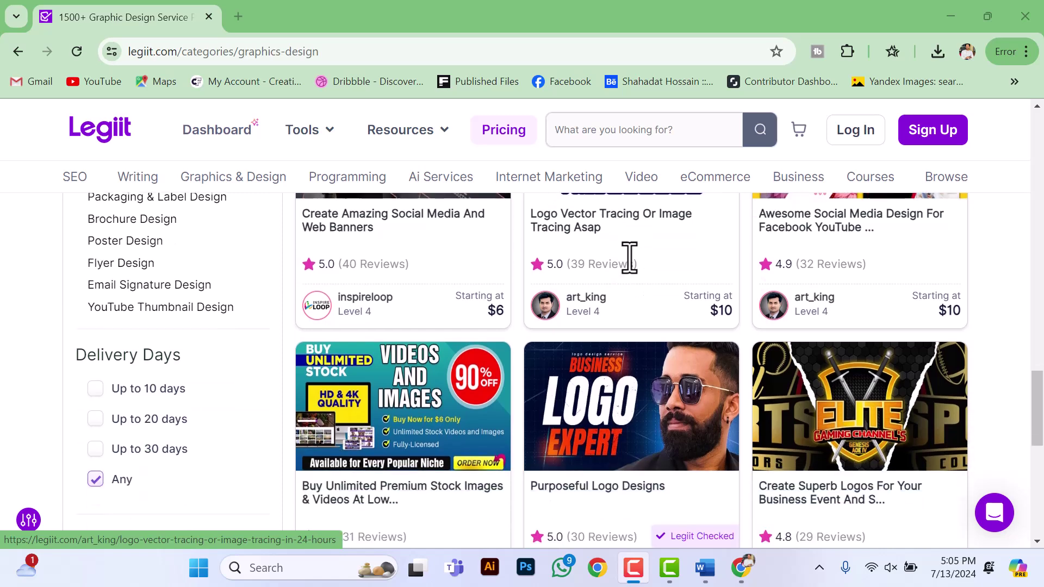
Step: Scroll up and down through the Legiit page to look over its content
{"action": "scroll", "coordinate": [623, 280], "scroll_direction": "up", "scroll_amount": 5}
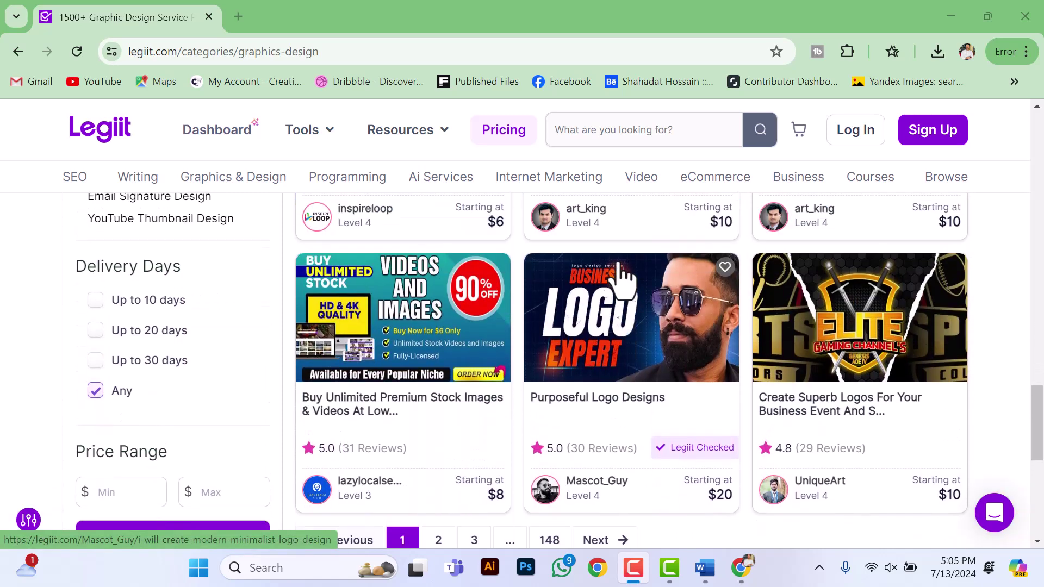
{"action": "scroll", "coordinate": [620, 261], "scroll_direction": "up", "scroll_amount": 10}
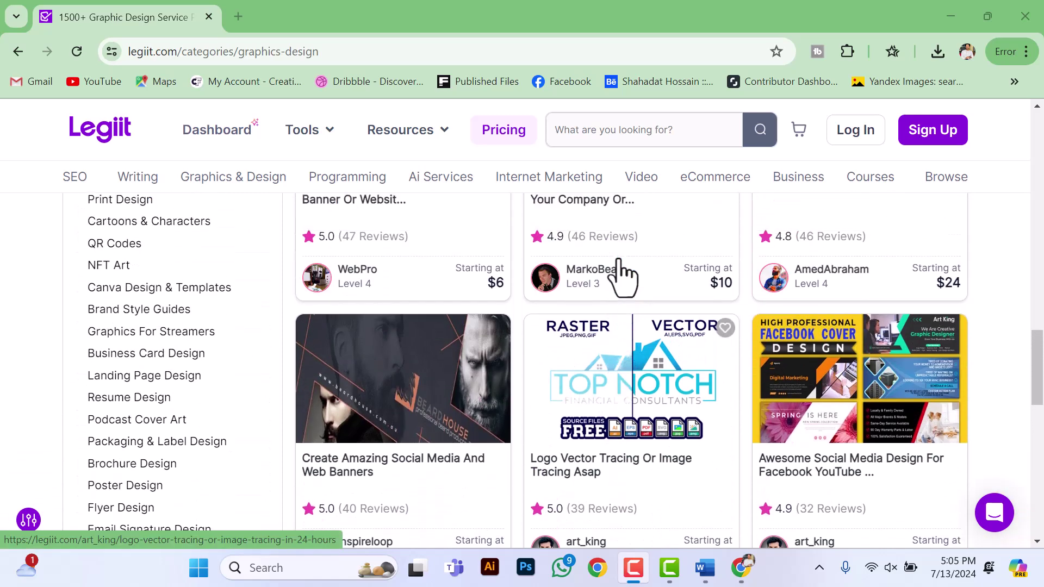
{"action": "scroll", "coordinate": [620, 278], "scroll_direction": "up", "scroll_amount": 15}
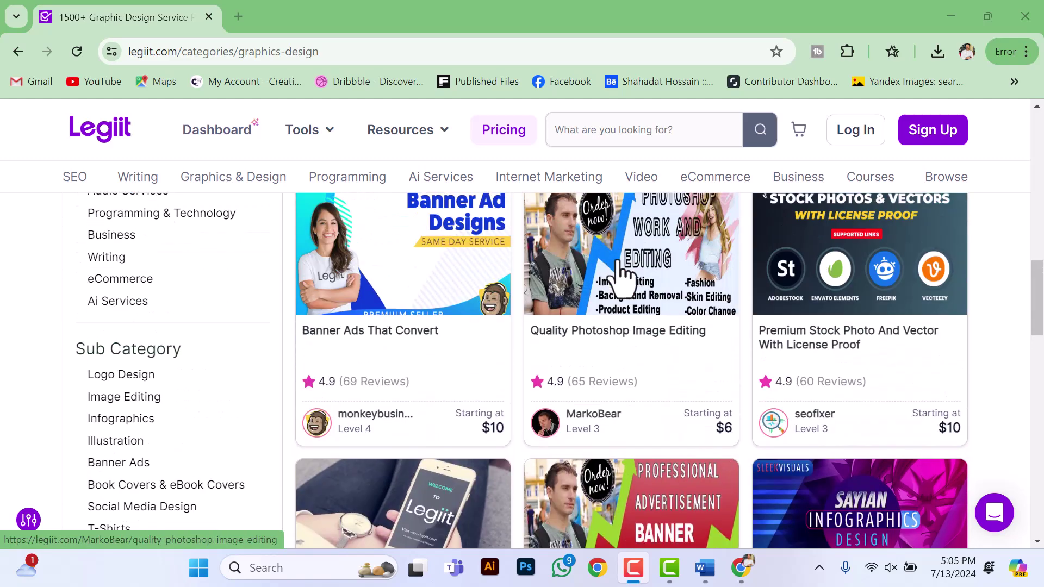
{"action": "scroll", "coordinate": [566, 348], "scroll_direction": "down", "scroll_amount": 1}
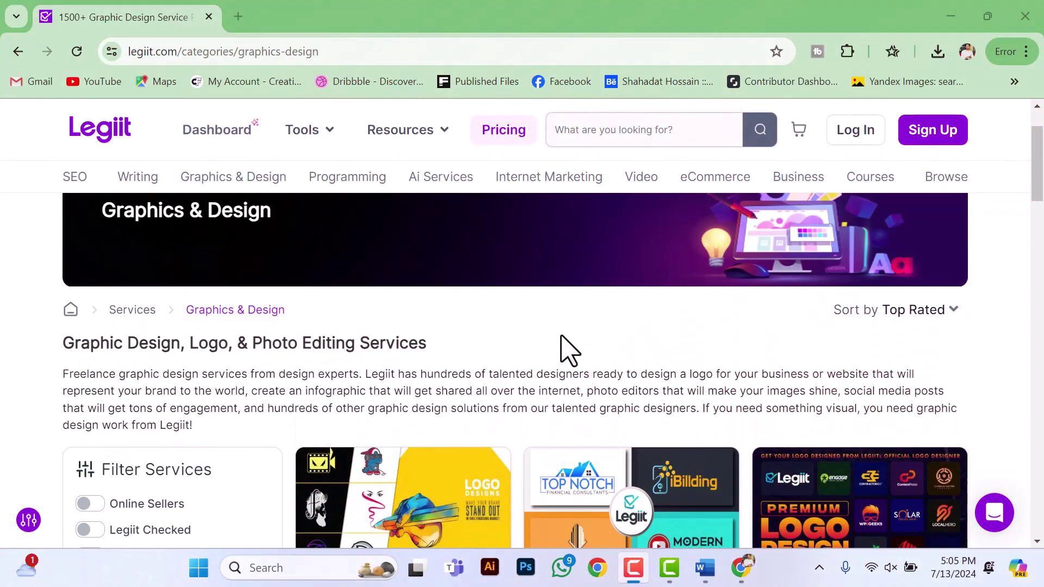
{"action": "scroll", "coordinate": [506, 313], "scroll_direction": "down", "scroll_amount": 5}
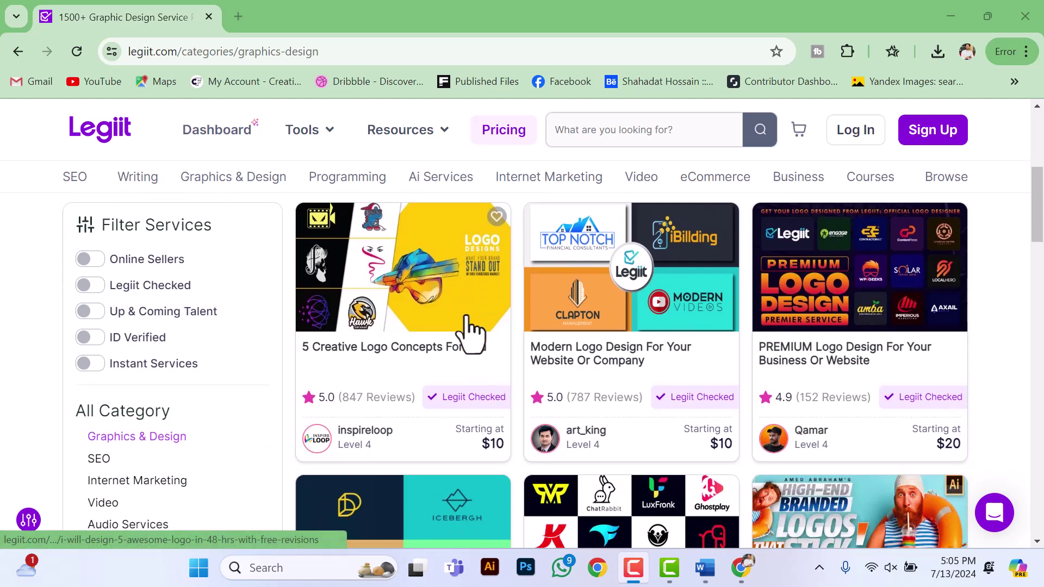
{"action": "scroll", "coordinate": [466, 326], "scroll_direction": "down", "scroll_amount": 2}
{"action": "scroll", "coordinate": [495, 329], "scroll_direction": "down", "scroll_amount": 2}
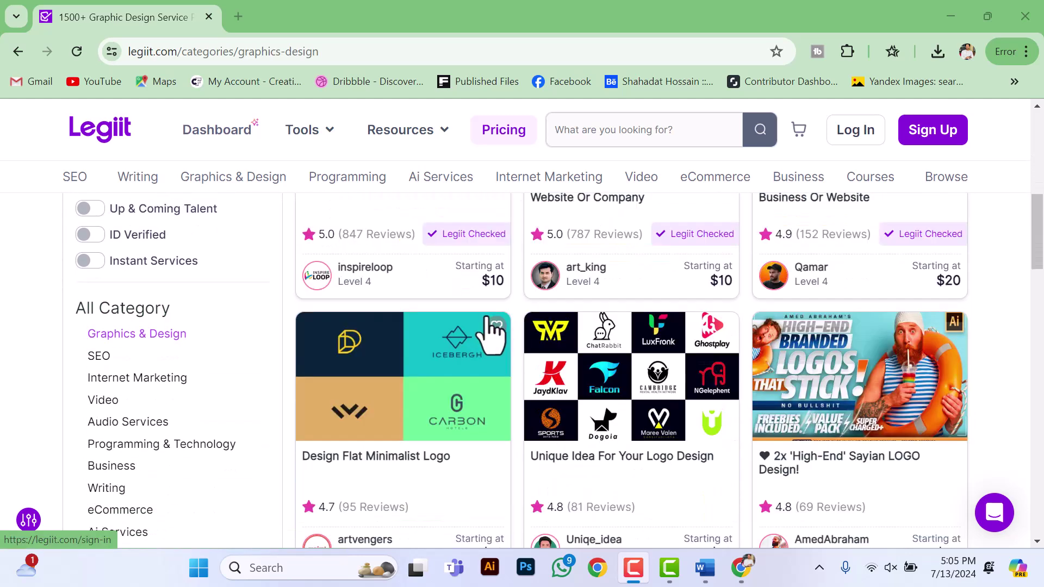
{"action": "scroll", "coordinate": [478, 321], "scroll_direction": "down", "scroll_amount": 3}
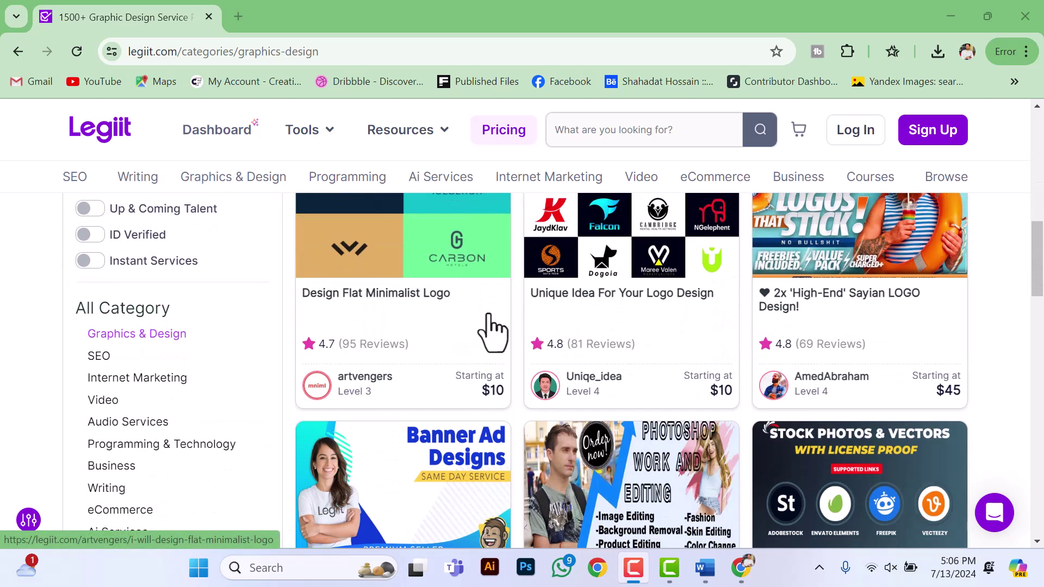
{"action": "scroll", "coordinate": [483, 323], "scroll_direction": "up", "scroll_amount": 2}
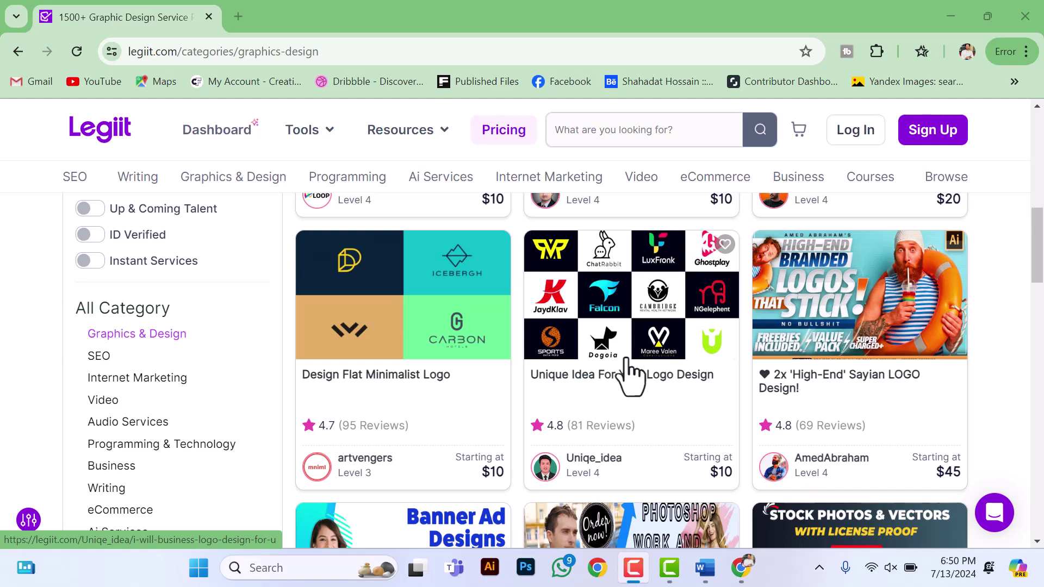
{"action": "scroll", "coordinate": [631, 375], "scroll_direction": "down", "scroll_amount": 7}
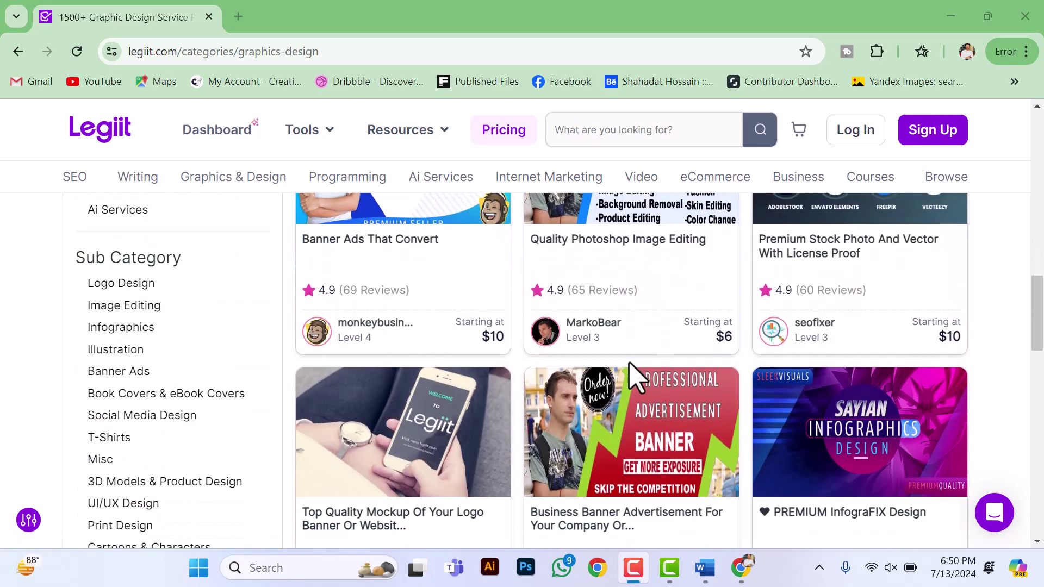
{"action": "scroll", "coordinate": [636, 375], "scroll_direction": "down", "scroll_amount": 2}
{"action": "scroll", "coordinate": [631, 380], "scroll_direction": "down", "scroll_amount": 1}
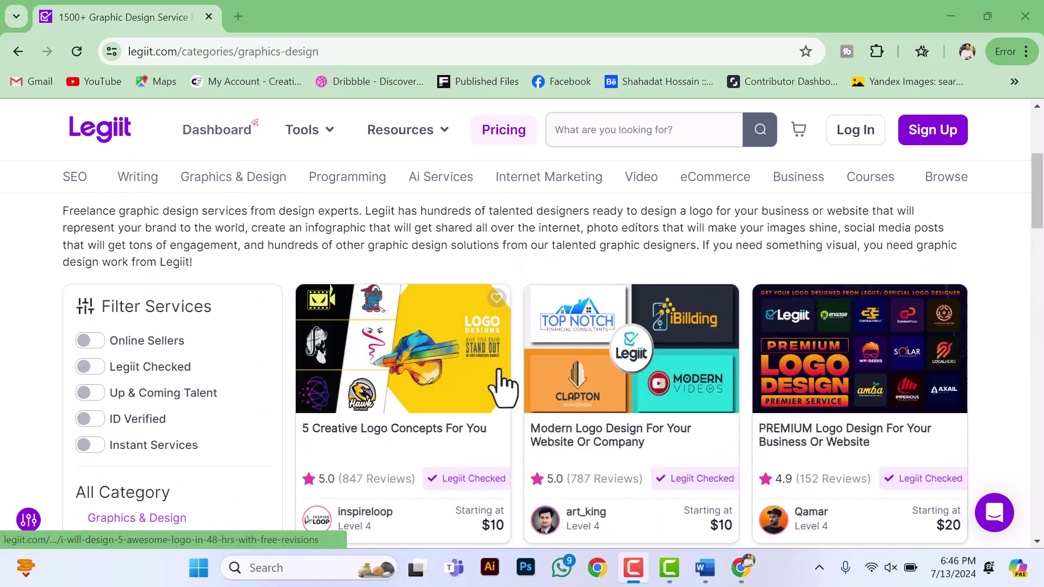
{"action": "scroll", "coordinate": [638, 378], "scroll_direction": "down", "scroll_amount": 3}
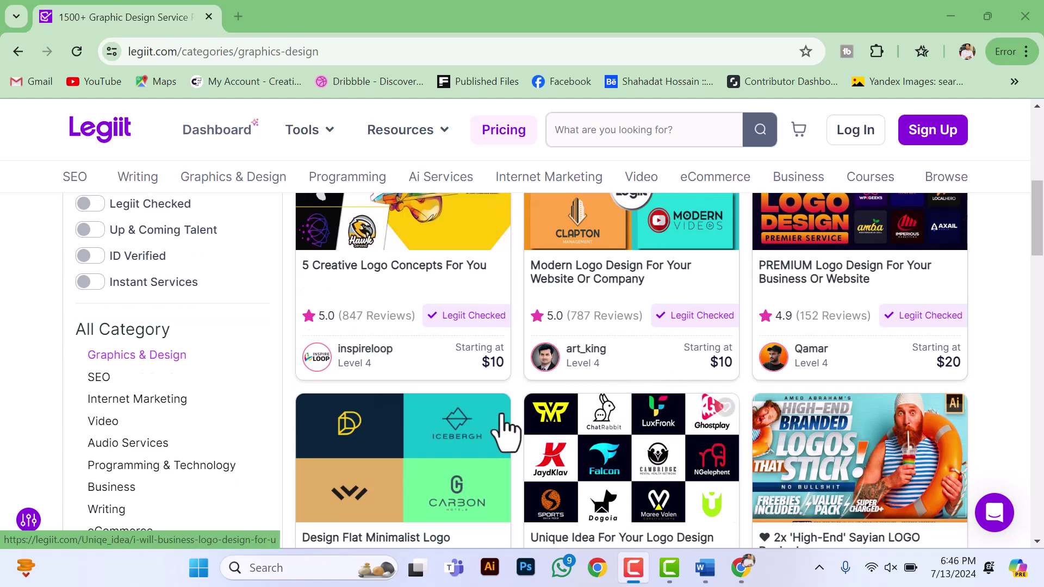
{"action": "scroll", "coordinate": [625, 456], "scroll_direction": "down", "scroll_amount": 2}
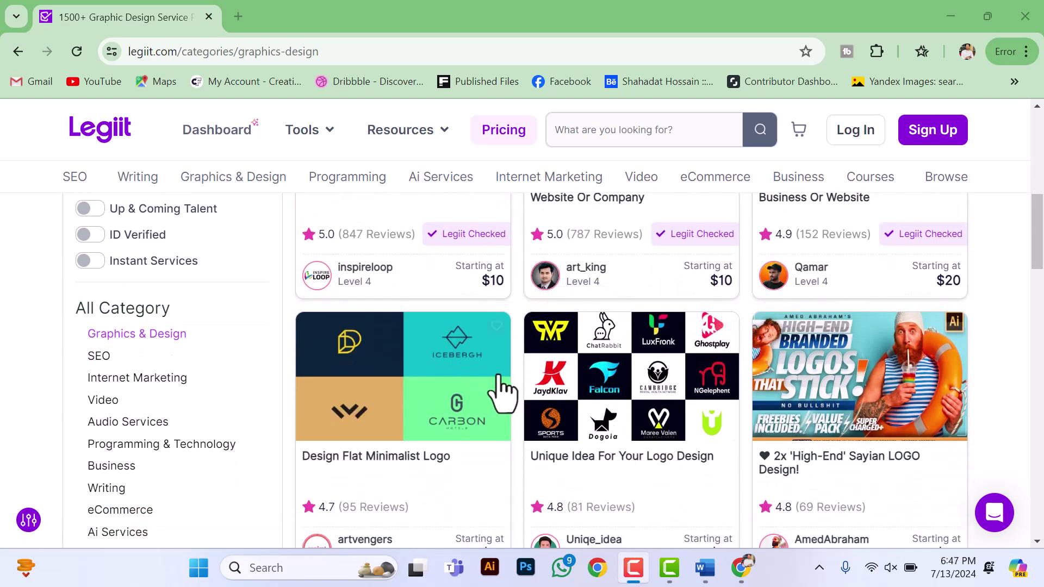
{"action": "scroll", "coordinate": [549, 397], "scroll_direction": "down", "scroll_amount": 2}
{"action": "scroll", "coordinate": [587, 381], "scroll_direction": "down", "scroll_amount": 1}
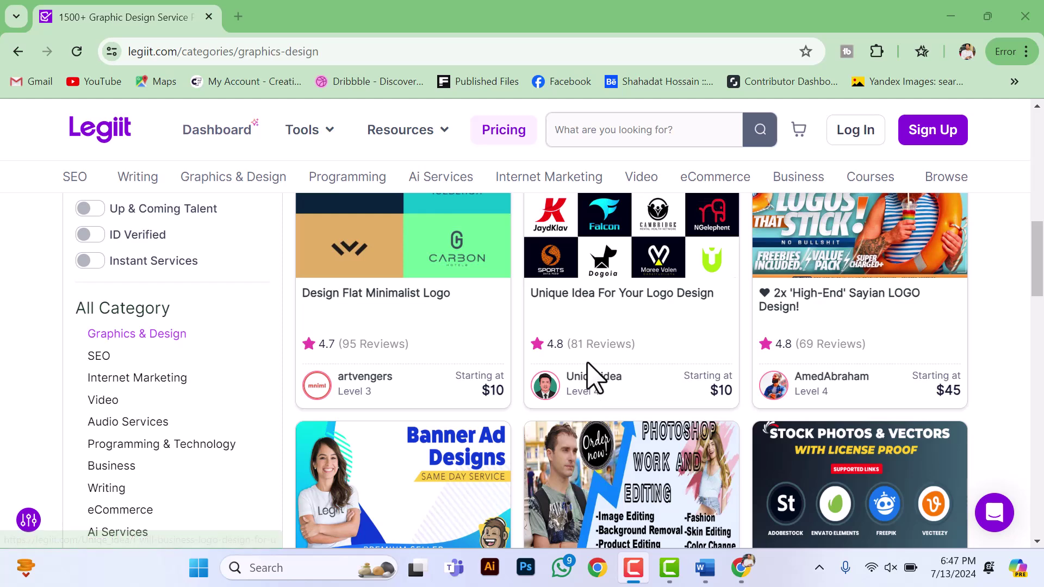
{"action": "scroll", "coordinate": [554, 373], "scroll_direction": "down", "scroll_amount": 1}
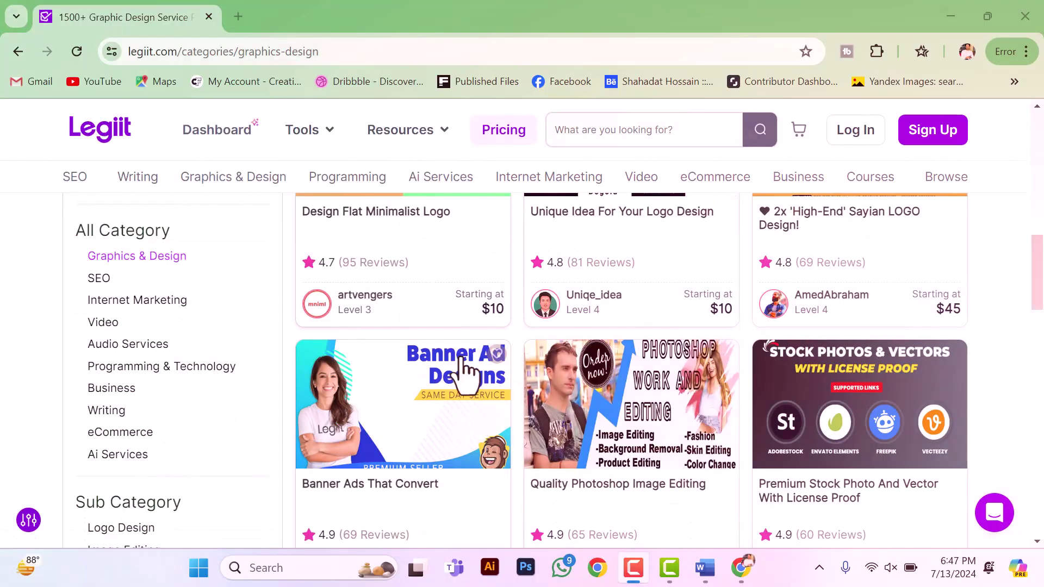
{"action": "scroll", "coordinate": [566, 349], "scroll_direction": "down", "scroll_amount": 1}
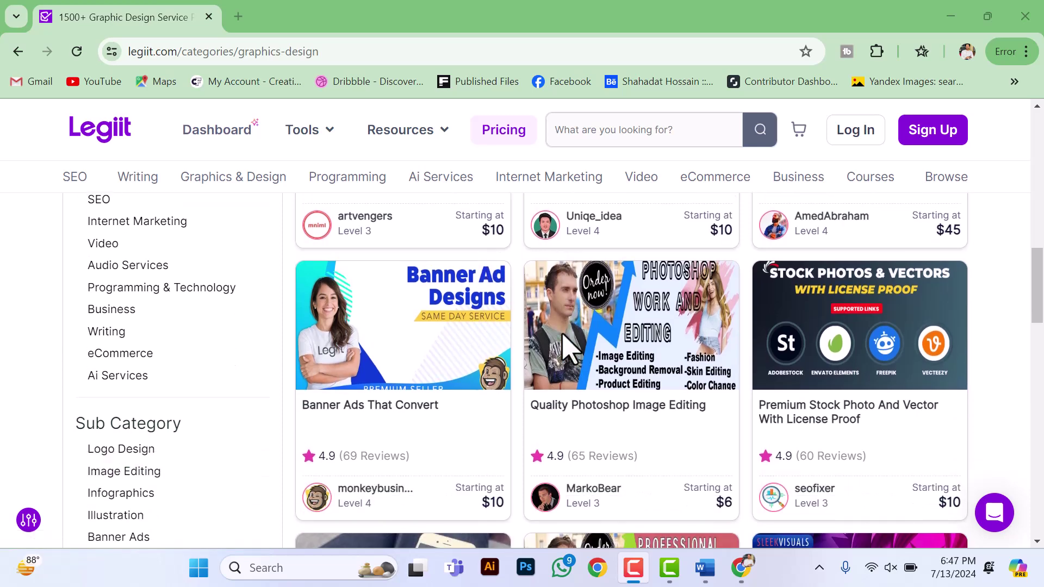
{"action": "scroll", "coordinate": [582, 349], "scroll_direction": "up", "scroll_amount": 2}
{"action": "scroll", "coordinate": [612, 321], "scroll_direction": "up", "scroll_amount": 1}
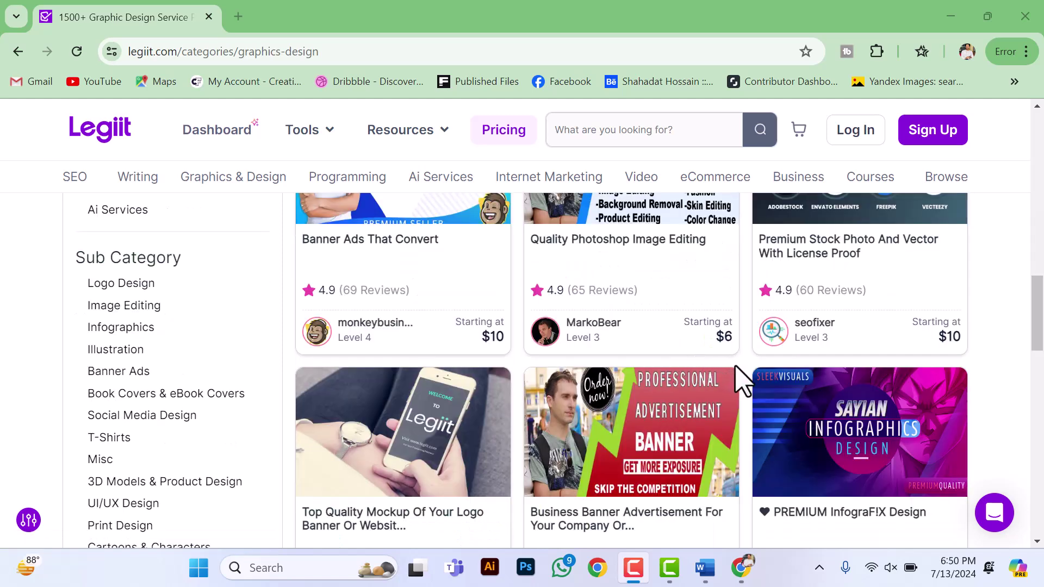
{"action": "scroll", "coordinate": [756, 382], "scroll_direction": "down", "scroll_amount": 5}
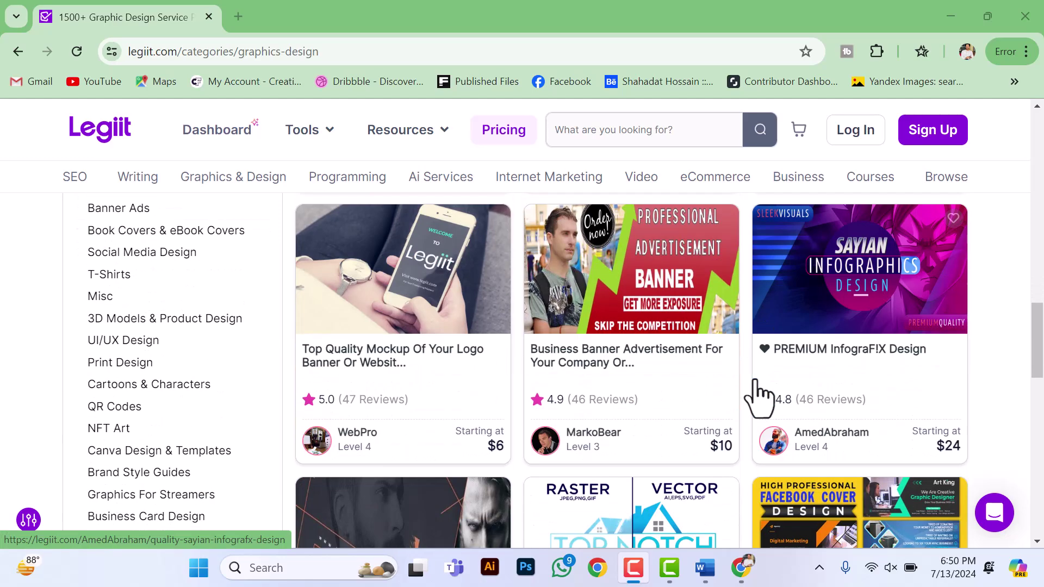
{"action": "scroll", "coordinate": [756, 391], "scroll_direction": "down", "scroll_amount": 3}
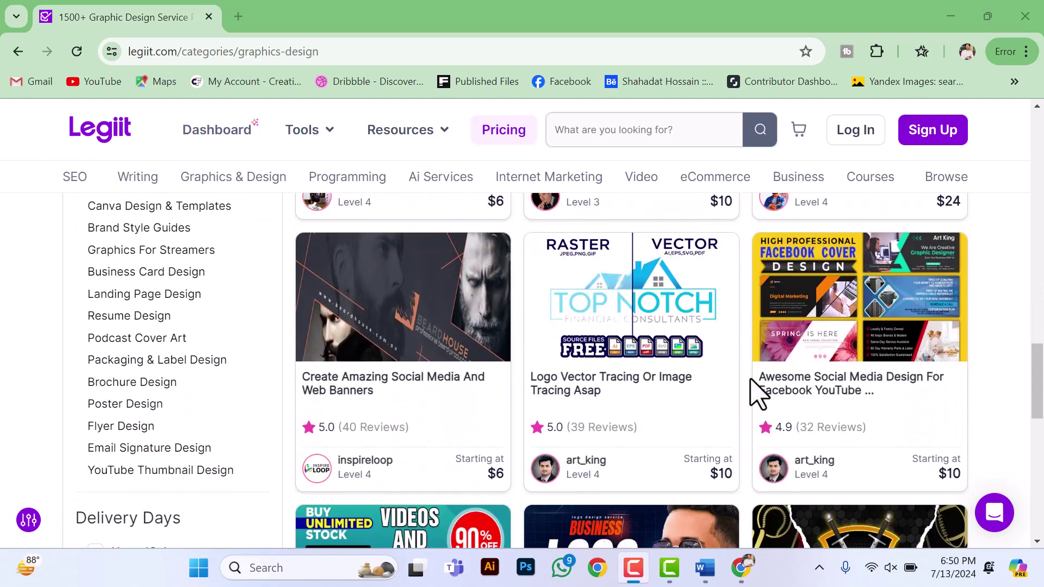
{"action": "scroll", "coordinate": [764, 402], "scroll_direction": "down", "scroll_amount": 2}
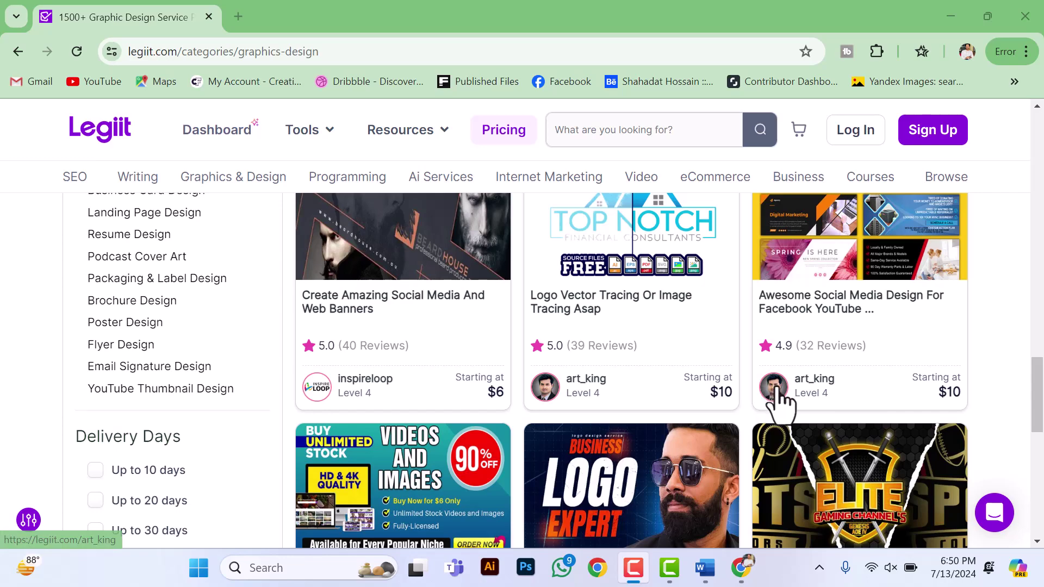
{"action": "scroll", "coordinate": [777, 402], "scroll_direction": "down", "scroll_amount": 2}
{"action": "scroll", "coordinate": [837, 401], "scroll_direction": "down", "scroll_amount": 1}
{"action": "scroll", "coordinate": [820, 396], "scroll_direction": "up", "scroll_amount": 4}
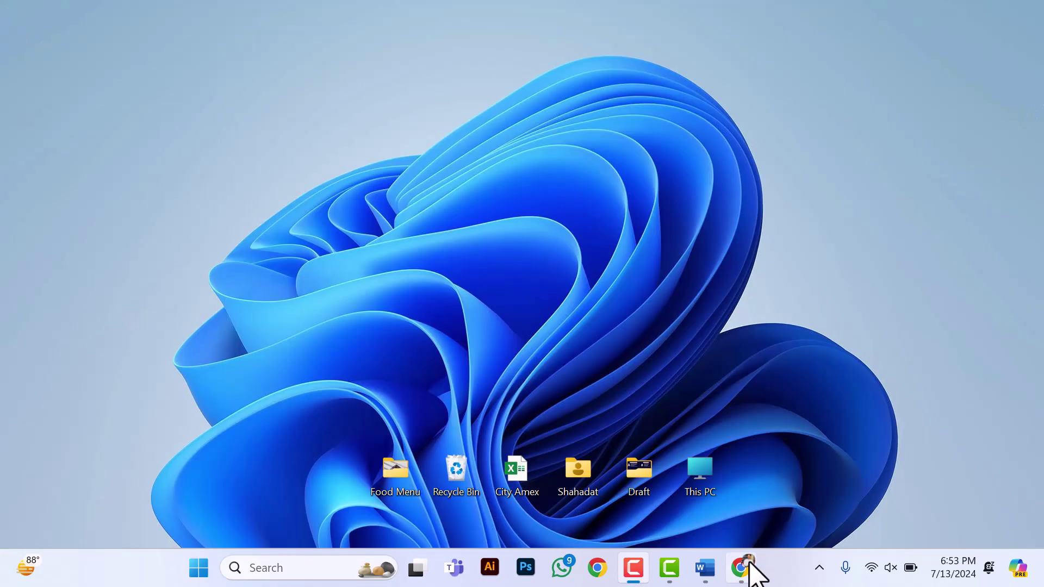
Step: Open the Legiit sign-up form and enter your full name
{"action": "left_click", "coordinate": [744, 567]}
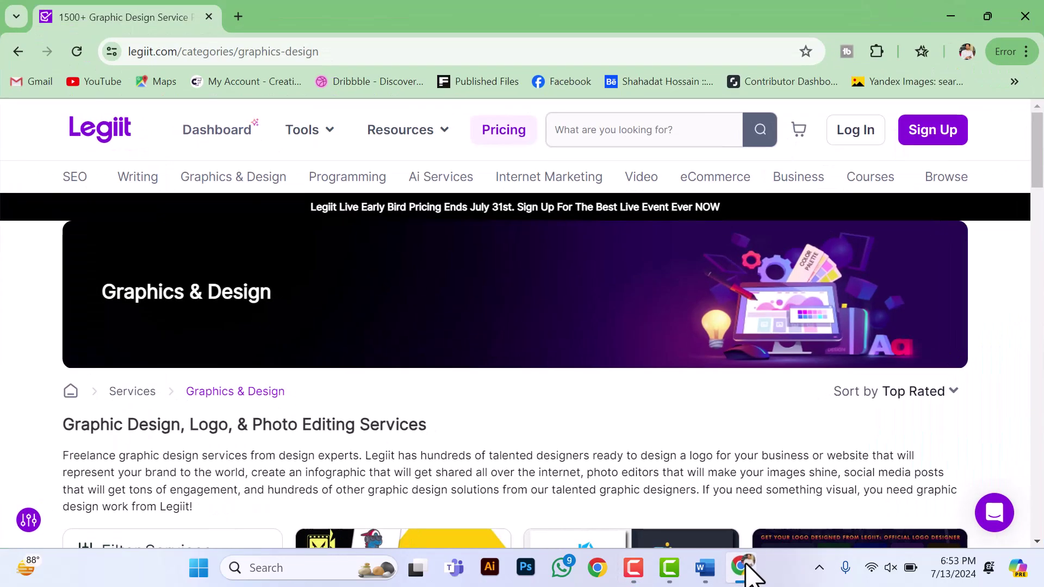
{"action": "mouse_move", "coordinate": [264, 193]}
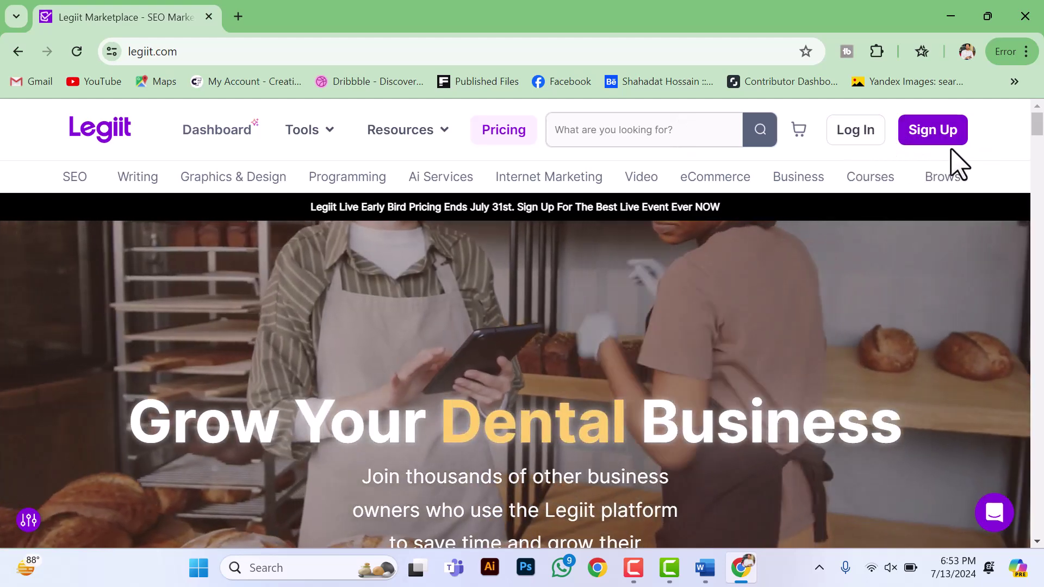
{"action": "left_click", "coordinate": [949, 144]}
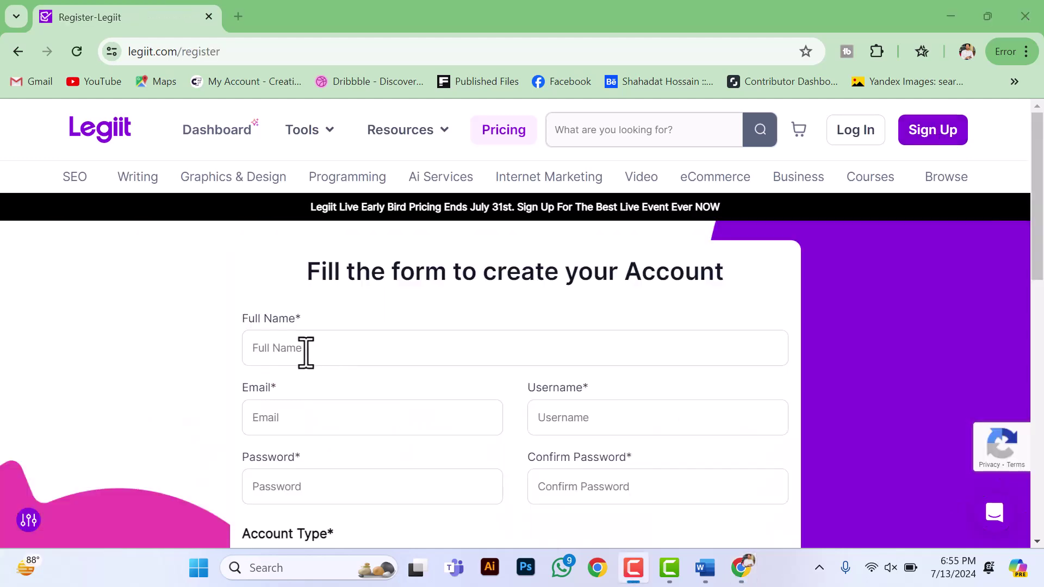
{"action": "left_click", "coordinate": [308, 353]}
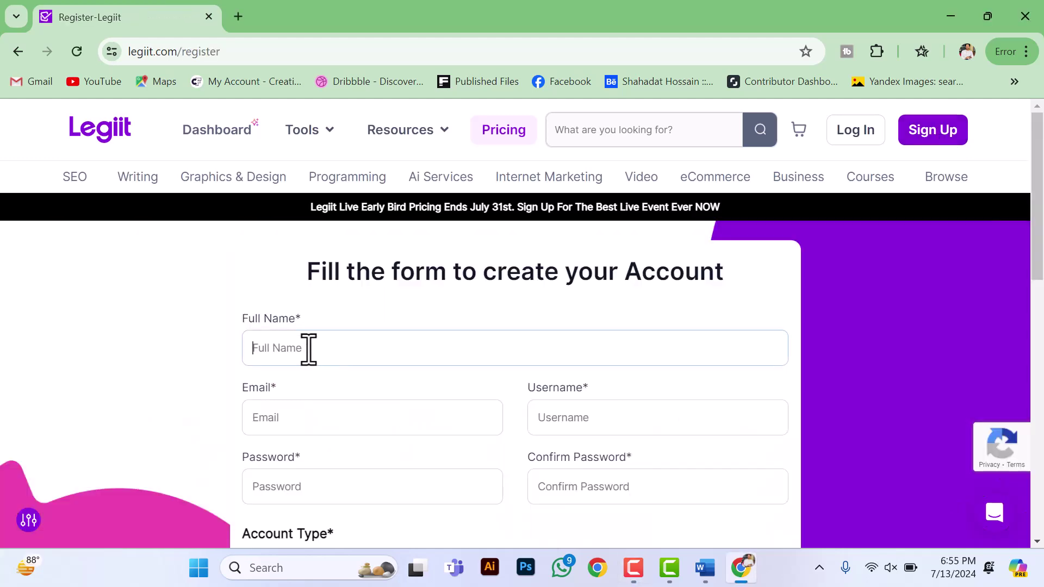
Step: Go to the Email field, dismiss the autofill suggestions, and bring up the Word profile document
{"action": "scroll", "coordinate": [298, 402], "scroll_direction": "down", "scroll_amount": 2}
{"action": "left_click", "coordinate": [300, 332]}
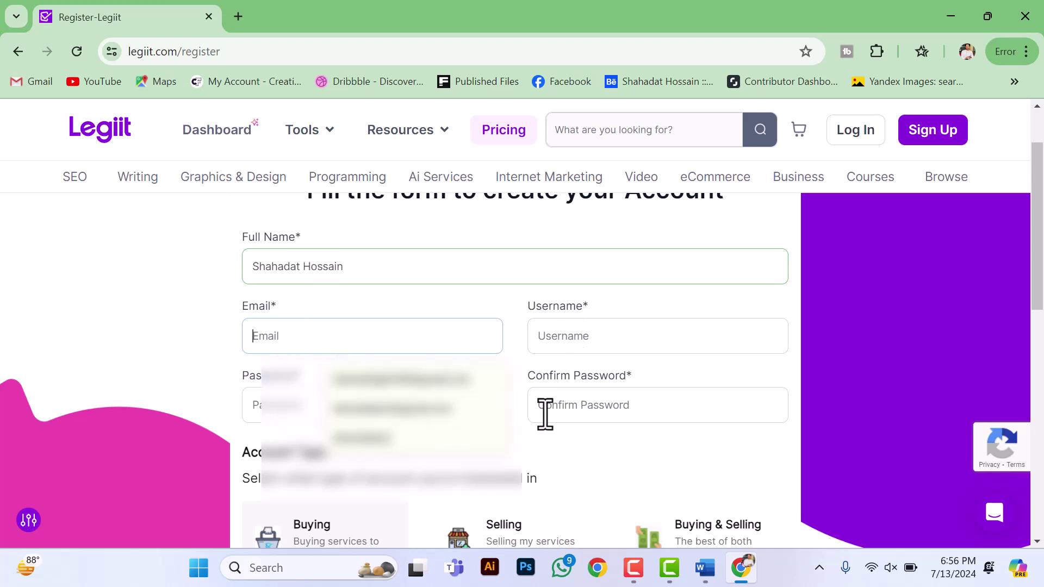
{"action": "left_click", "coordinate": [569, 454]}
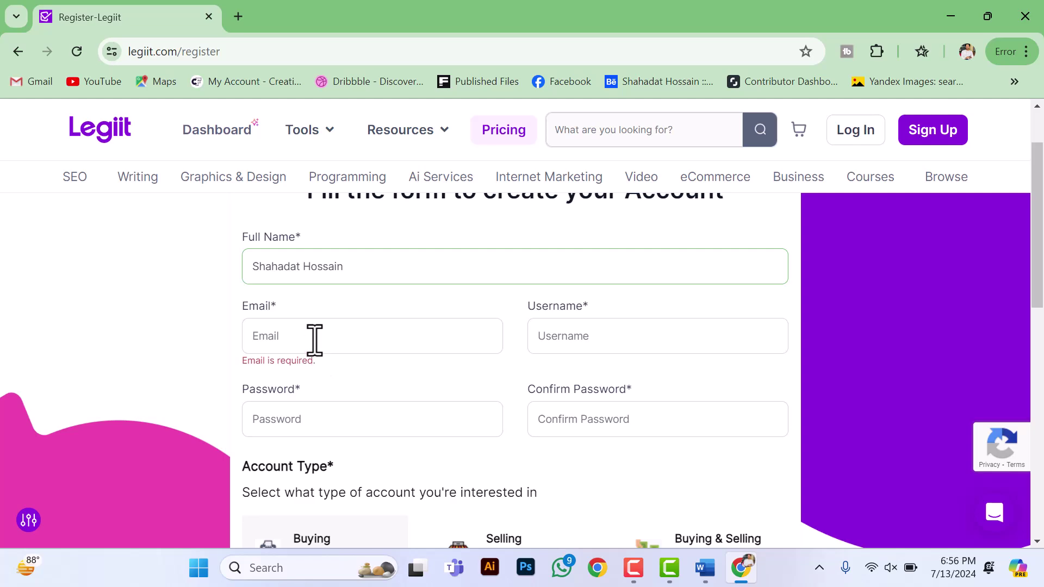
{"action": "left_click", "coordinate": [709, 573]}
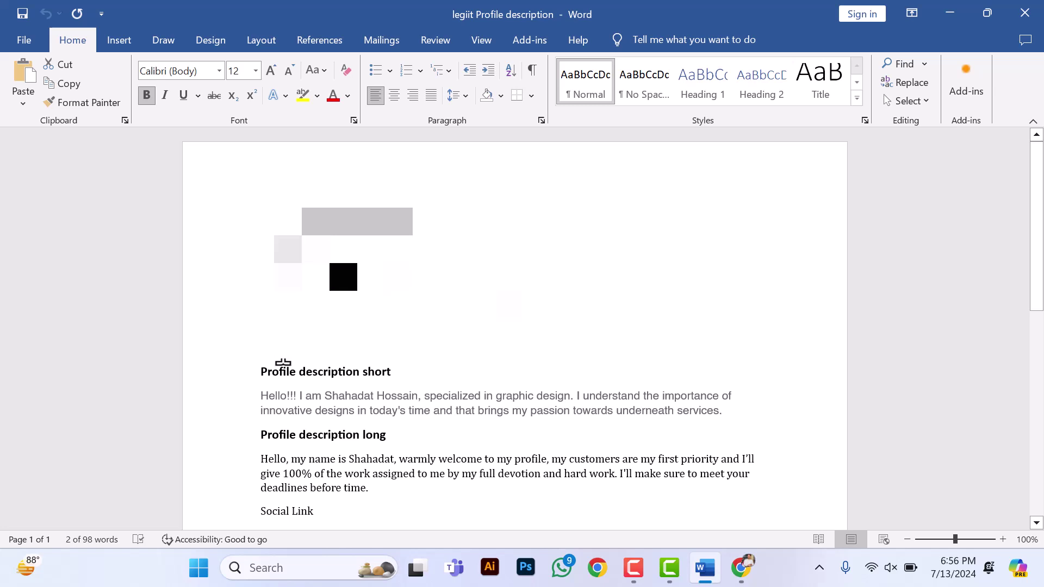
Step: Select the contact line under the name in the Word profile document, then return to Legiit
{"action": "scroll", "coordinate": [333, 369], "scroll_direction": "down", "scroll_amount": 1}
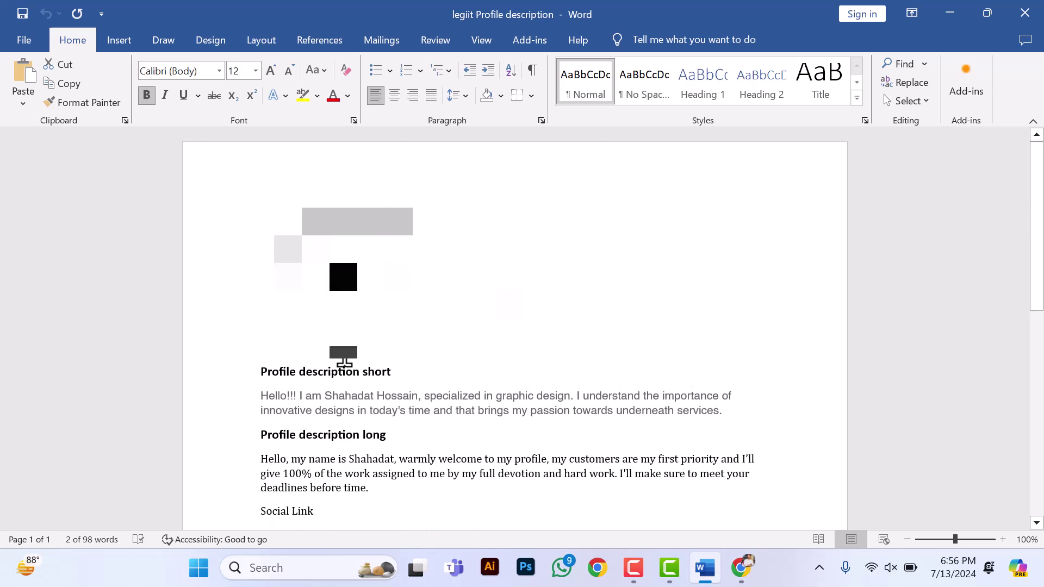
{"action": "scroll", "coordinate": [396, 399], "scroll_direction": "down", "scroll_amount": 1}
{"action": "scroll", "coordinate": [419, 395], "scroll_direction": "up", "scroll_amount": 1}
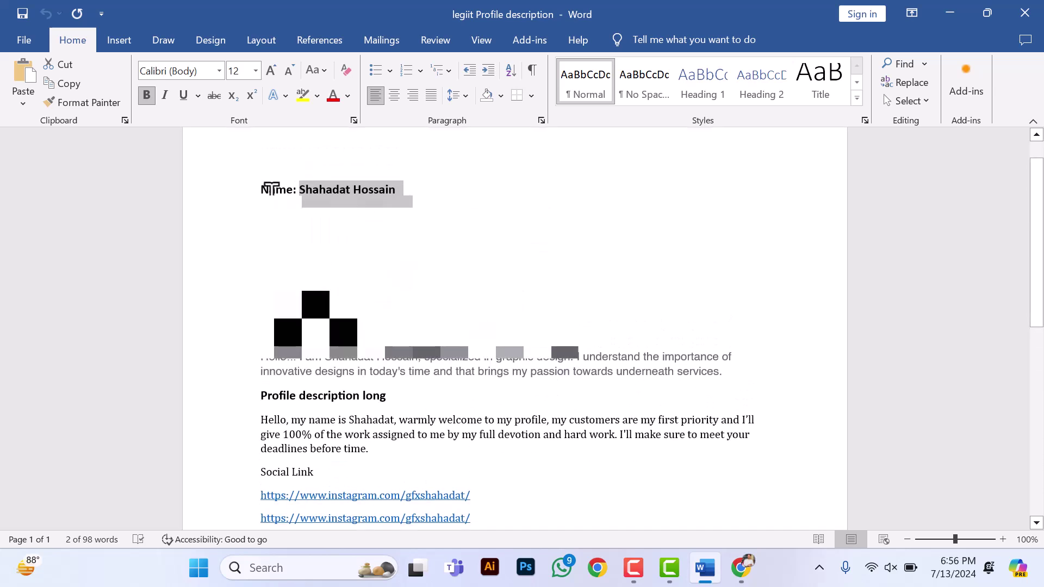
{"action": "left_click_drag", "start_coordinate": [268, 184], "coordinate": [515, 530]}
{"action": "left_click", "coordinate": [520, 426]}
{"action": "scroll", "coordinate": [520, 429], "scroll_direction": "up", "scroll_amount": 2}
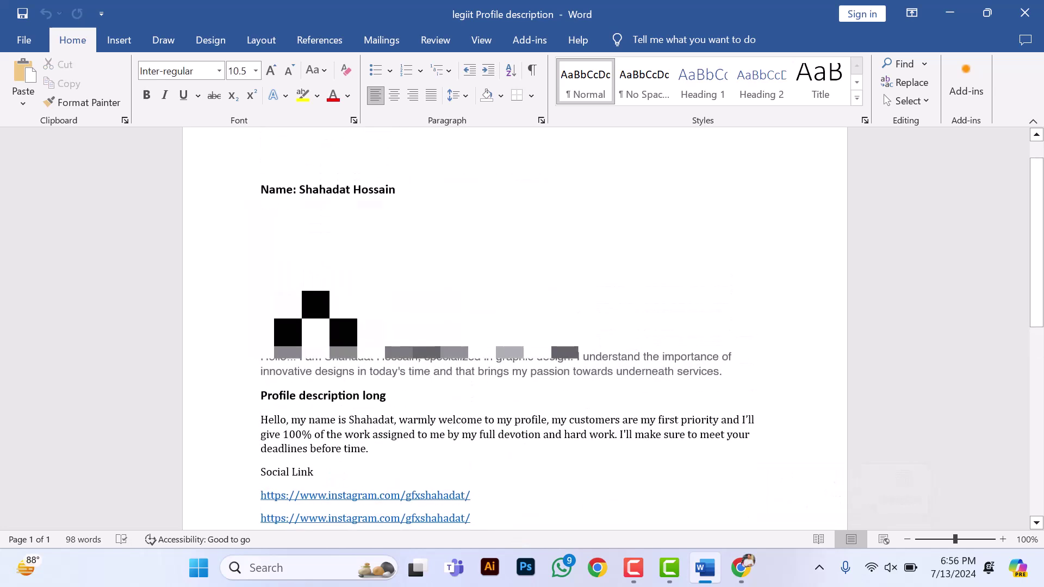
{"action": "left_click_drag", "start_coordinate": [261, 249], "coordinate": [412, 249]}
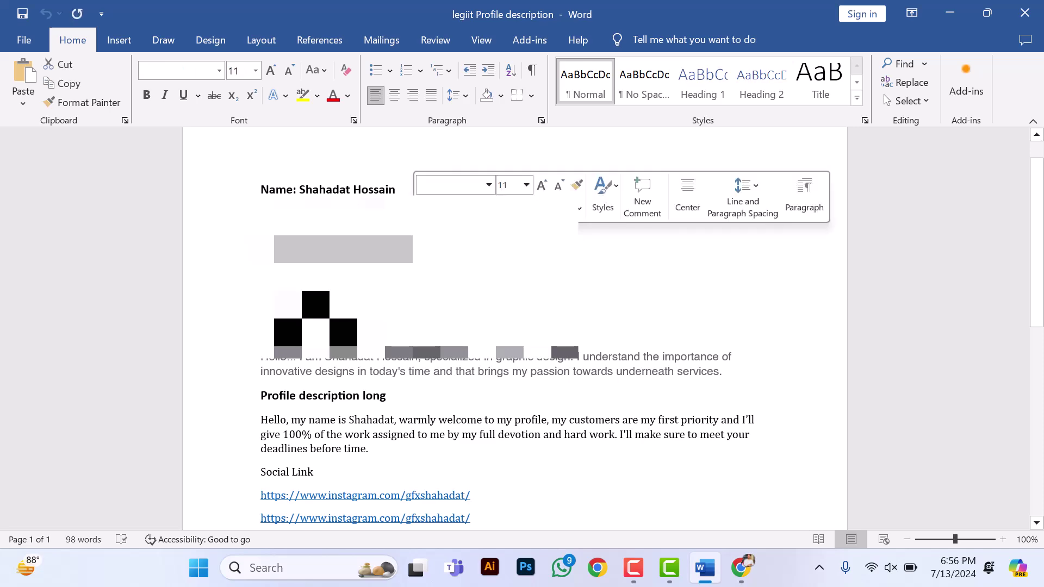
{"action": "left_click", "coordinate": [950, 12]}
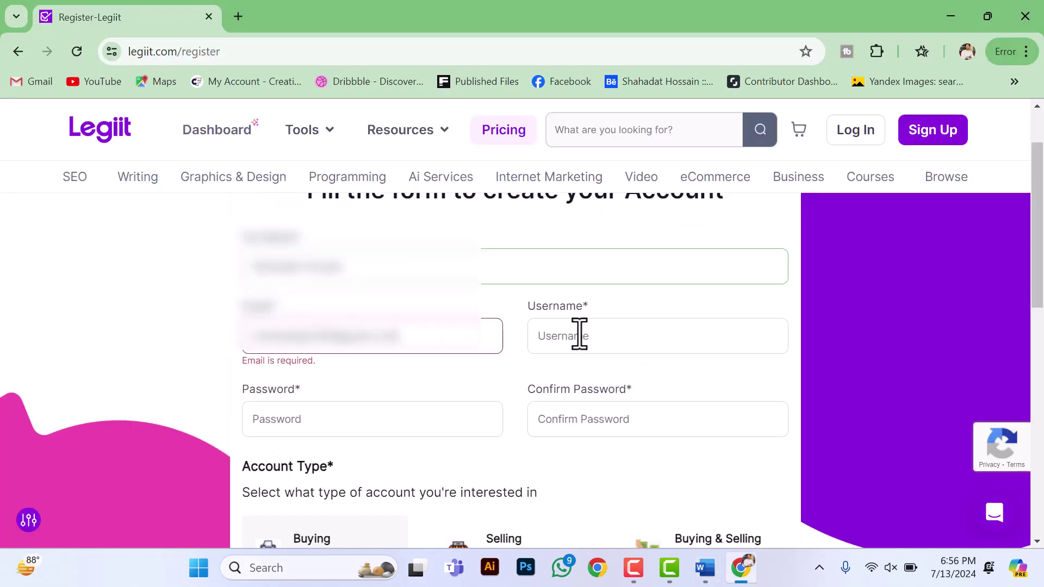
Step: Enter a username and matching passwords, choose Selling, accept the terms, and register
{"action": "left_click", "coordinate": [579, 334]}
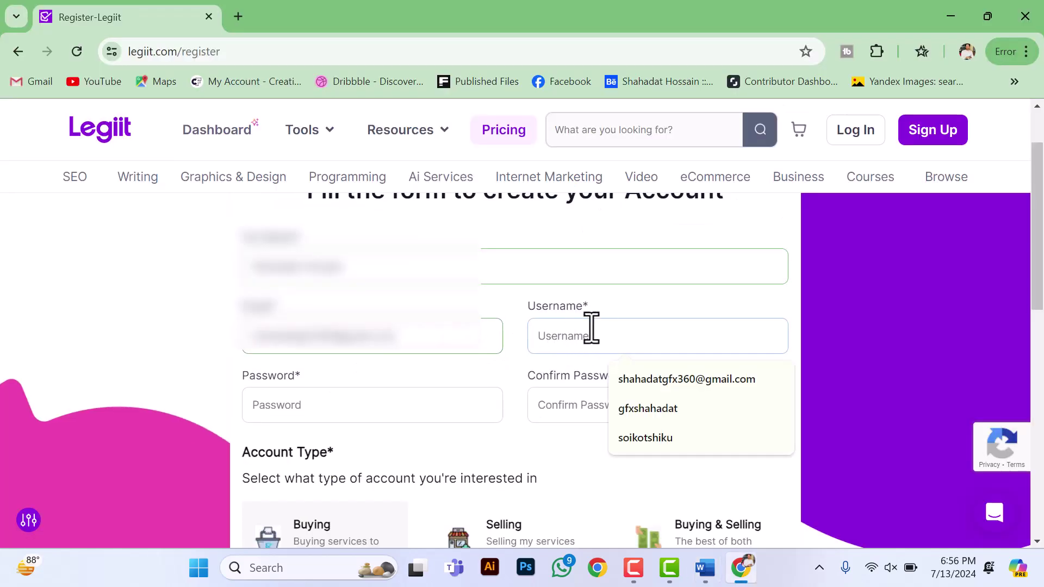
{"action": "key", "text": "ctrl+v"}
{"action": "left_click", "coordinate": [309, 399]}
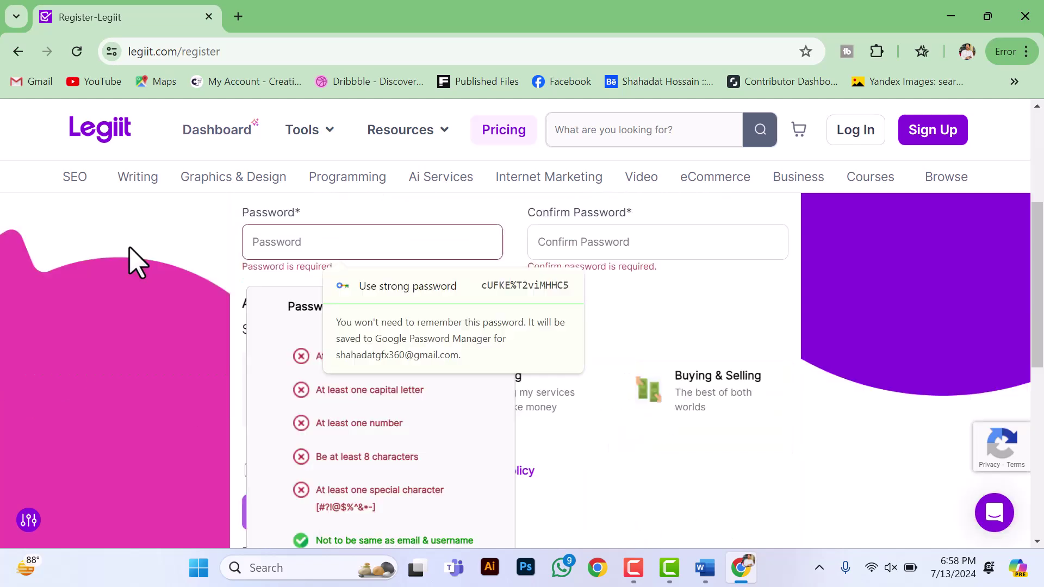
{"action": "key", "text": "ctrl+v"}
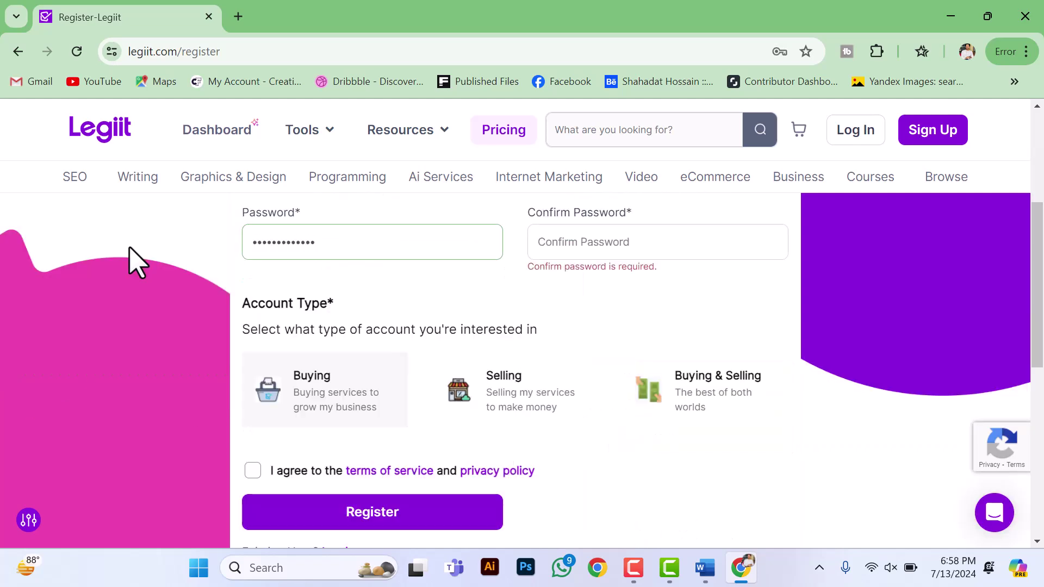
{"action": "type", "text": "••"}
{"action": "left_click", "coordinate": [744, 252]}
{"action": "type", "text": "••"}
{"action": "type", "text": "••"}
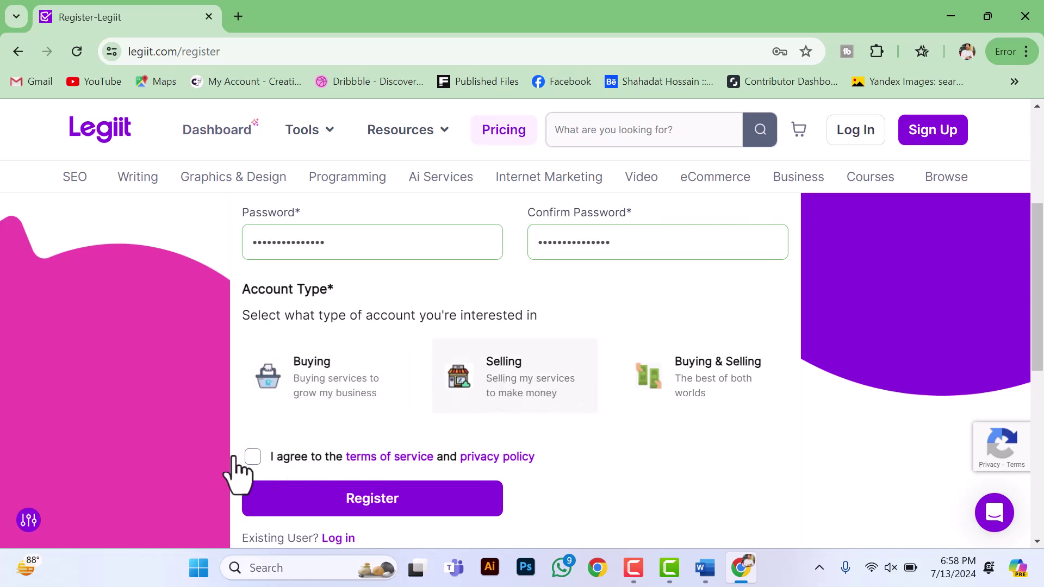
{"action": "left_click", "coordinate": [385, 504]}
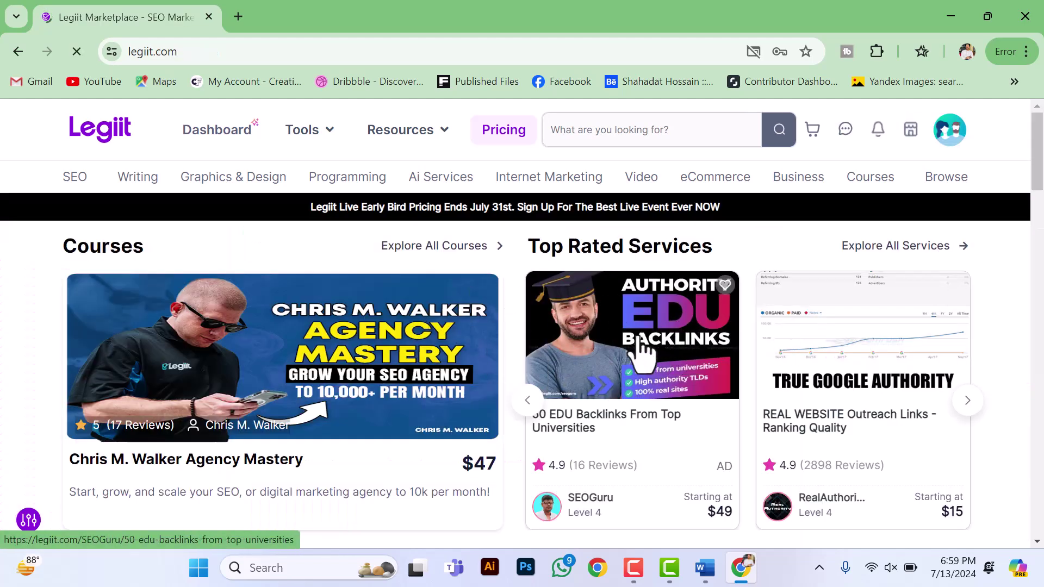
Step: Upload 'Geliit Cover Photo' from the MY BRANDING folder as the profile cover and save it
{"action": "left_click", "coordinate": [950, 148]}
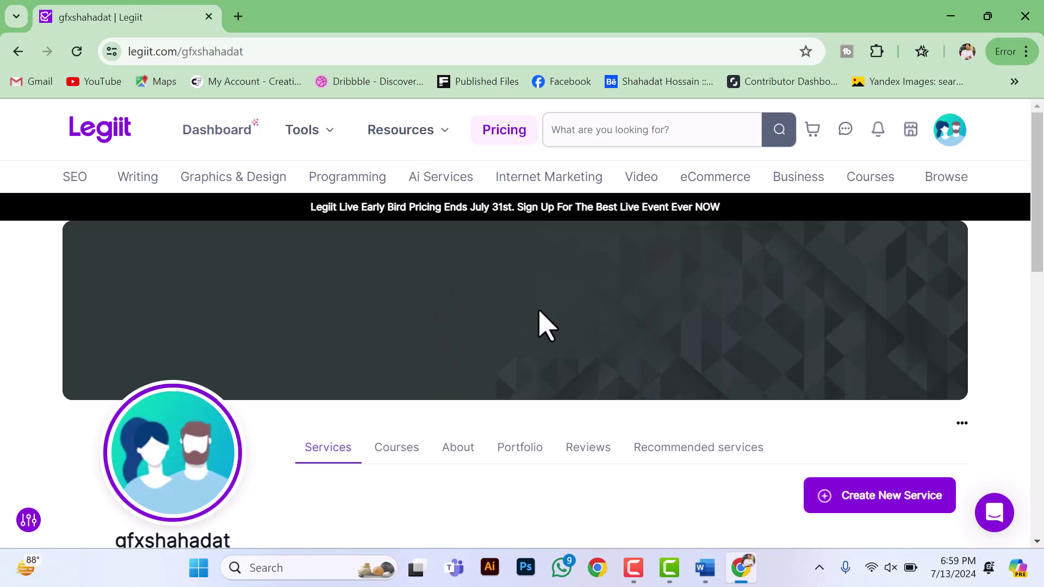
{"action": "left_click", "coordinate": [960, 425]}
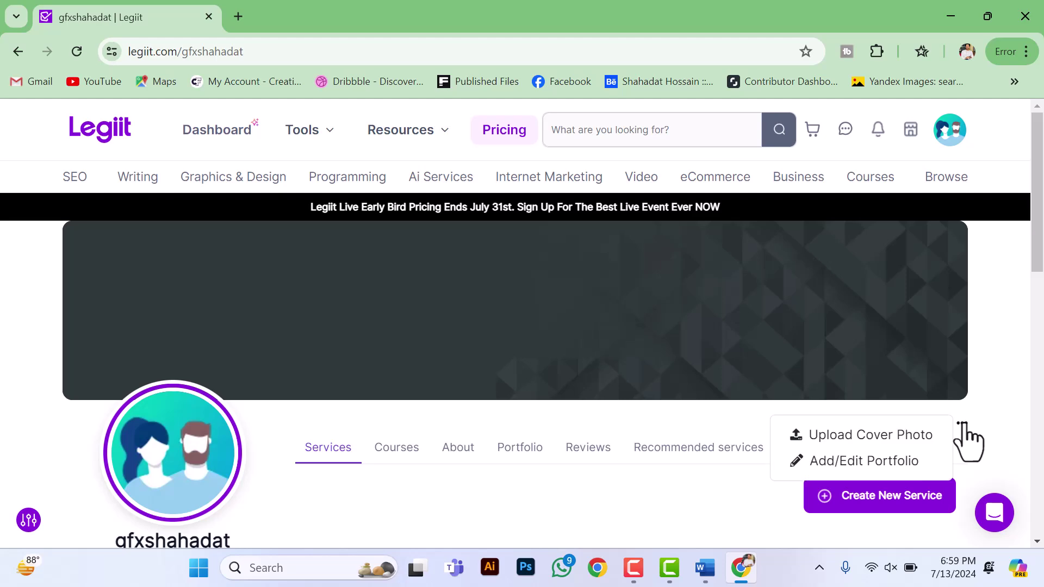
{"action": "left_click", "coordinate": [881, 447]}
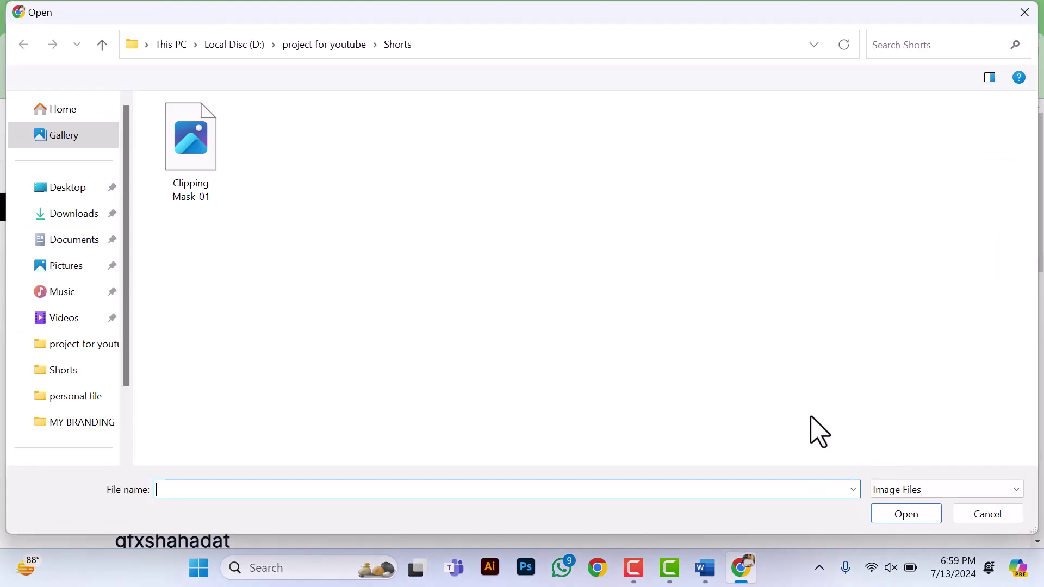
{"action": "left_click", "coordinate": [76, 422]}
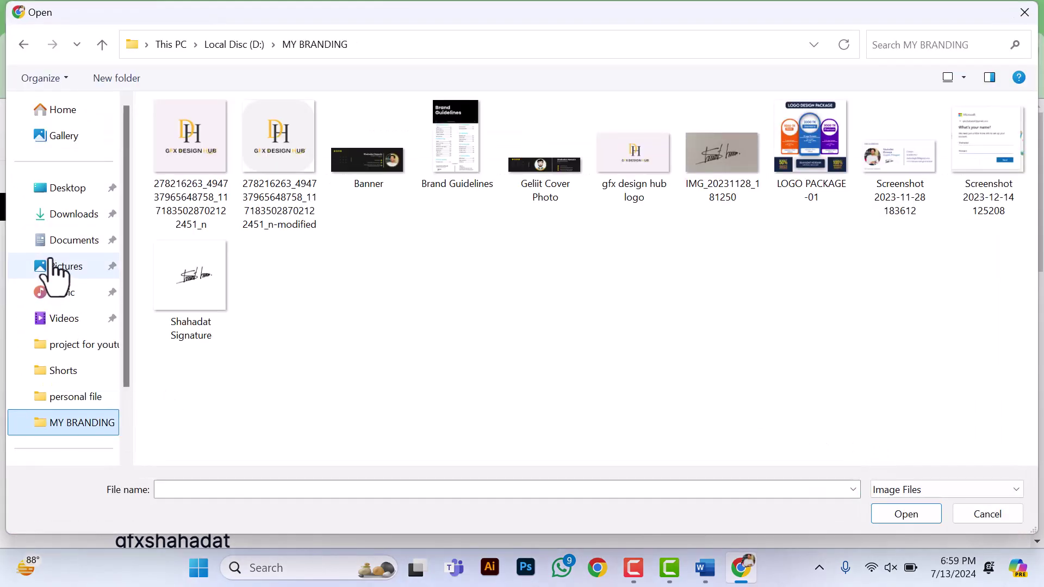
{"action": "left_click", "coordinate": [549, 197]}
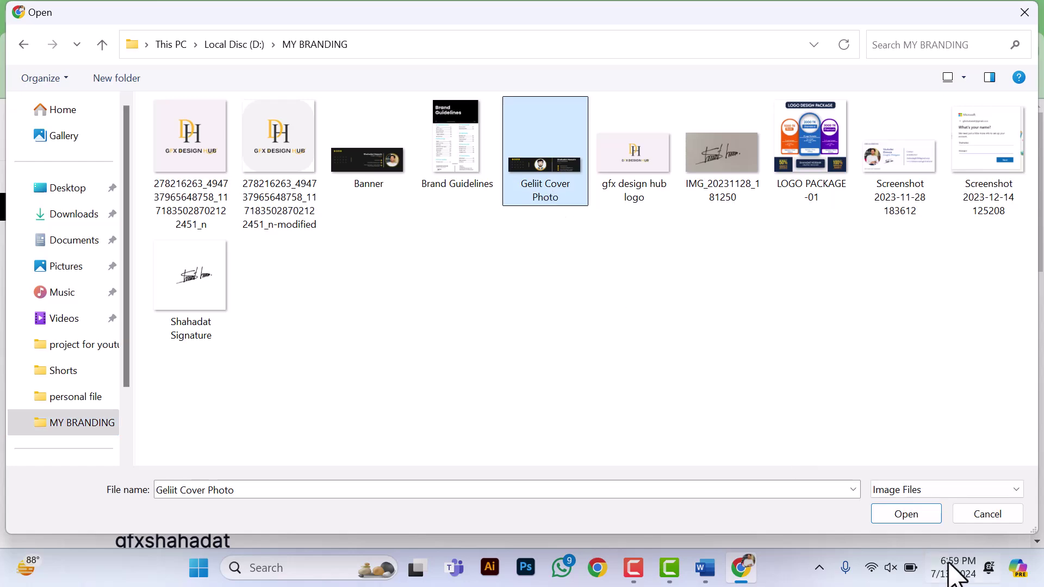
{"action": "left_click", "coordinate": [907, 514]}
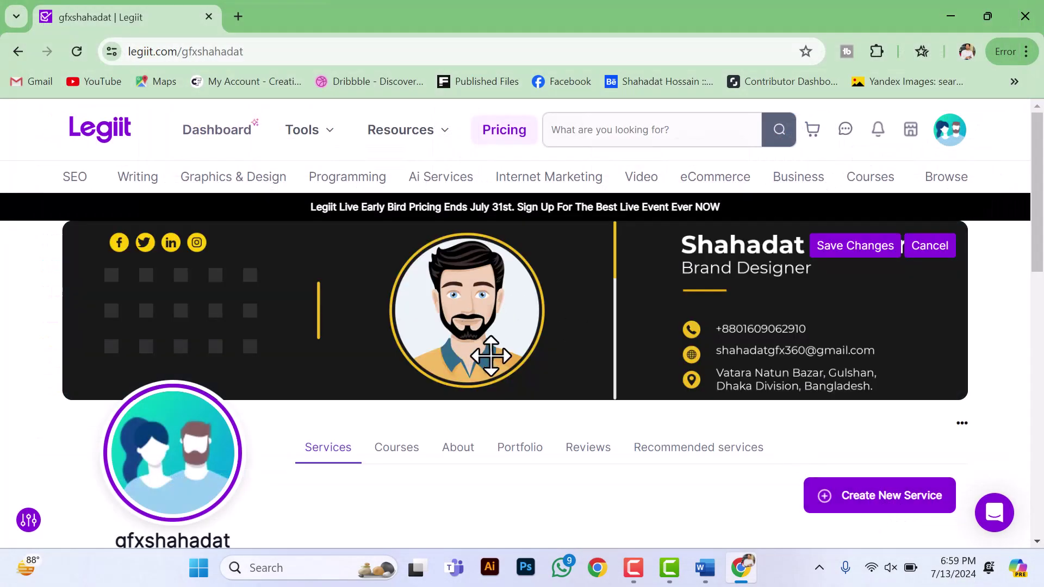
{"action": "scroll", "coordinate": [847, 408], "scroll_direction": "down", "scroll_amount": 1}
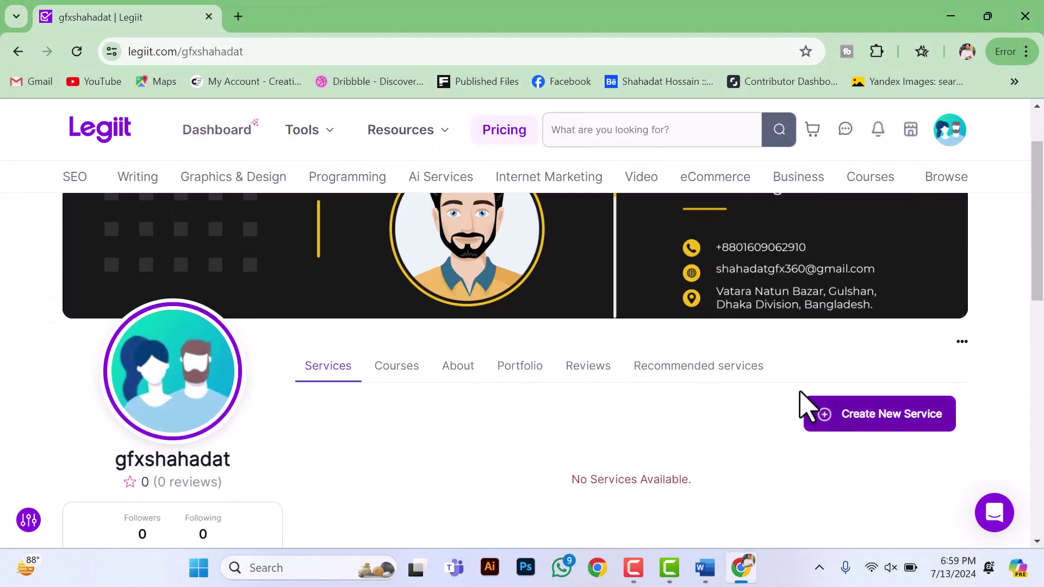
{"action": "scroll", "coordinate": [800, 392], "scroll_direction": "up", "scroll_amount": 1}
{"action": "left_click", "coordinate": [846, 253]}
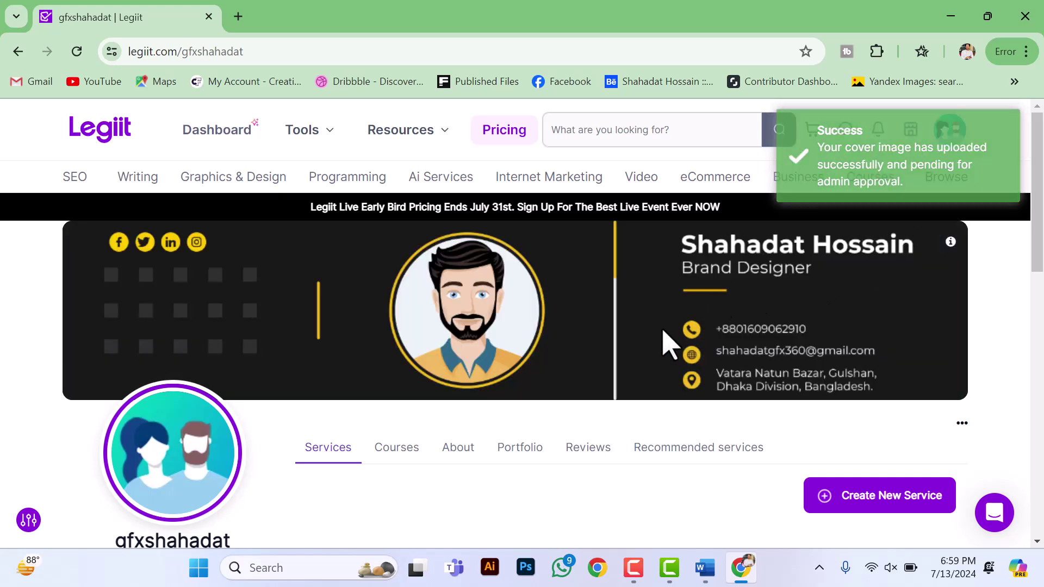
{"action": "left_click", "coordinate": [949, 143]}
Step: In Account Setting, replace the profile photo with the bearded-man cartoon, adjust its zoom, and save
{"action": "left_click", "coordinate": [950, 146]}
{"action": "left_click", "coordinate": [947, 137]}
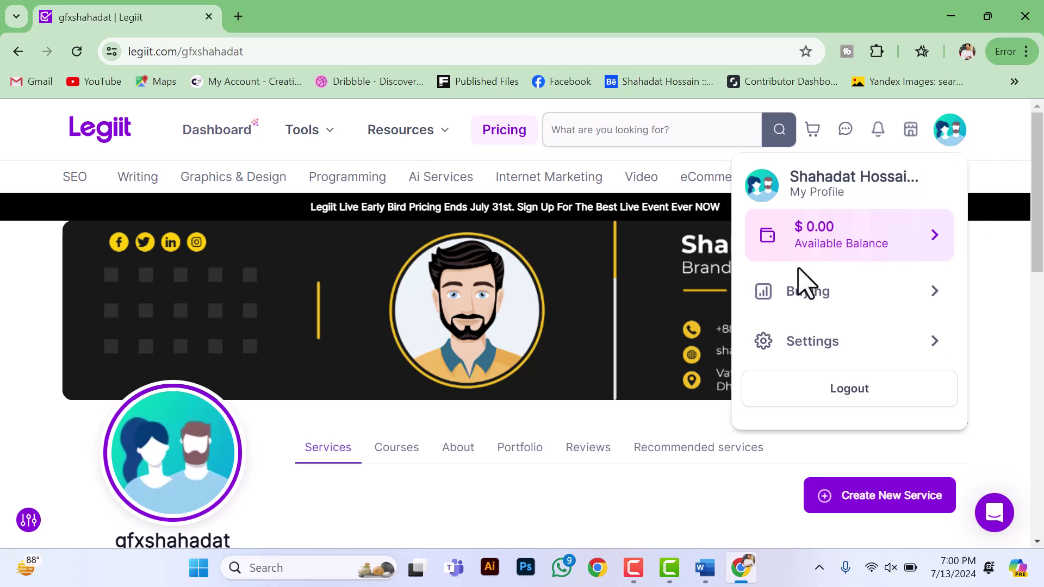
{"action": "left_click", "coordinate": [819, 343]}
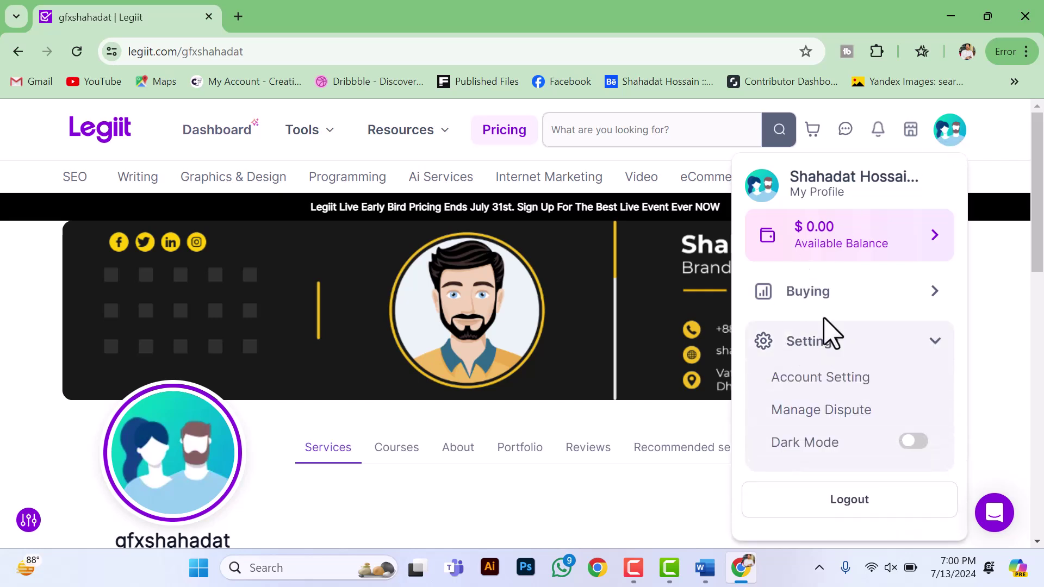
{"action": "left_click", "coordinate": [798, 387]}
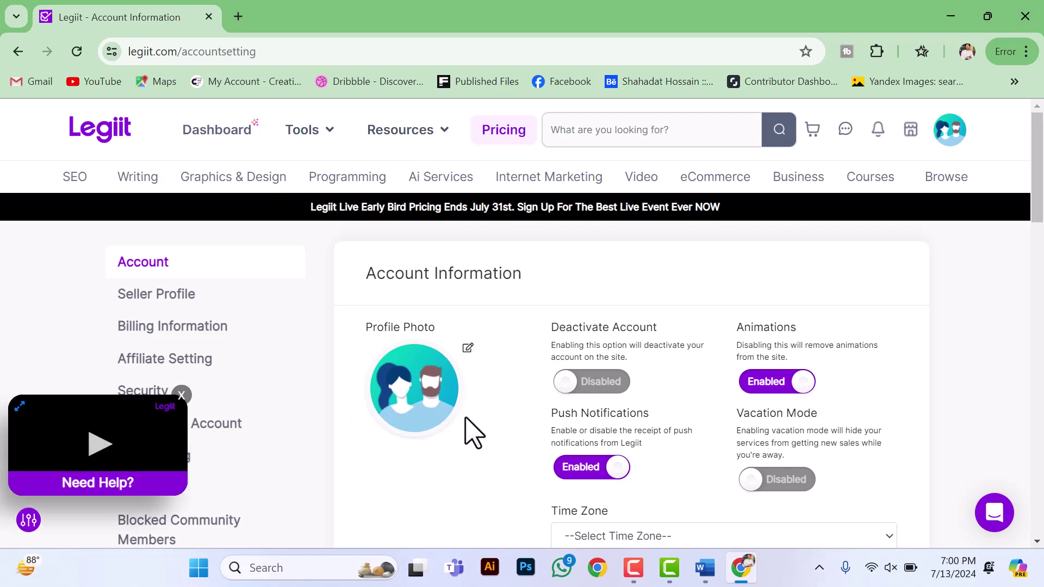
{"action": "left_click", "coordinate": [440, 381]}
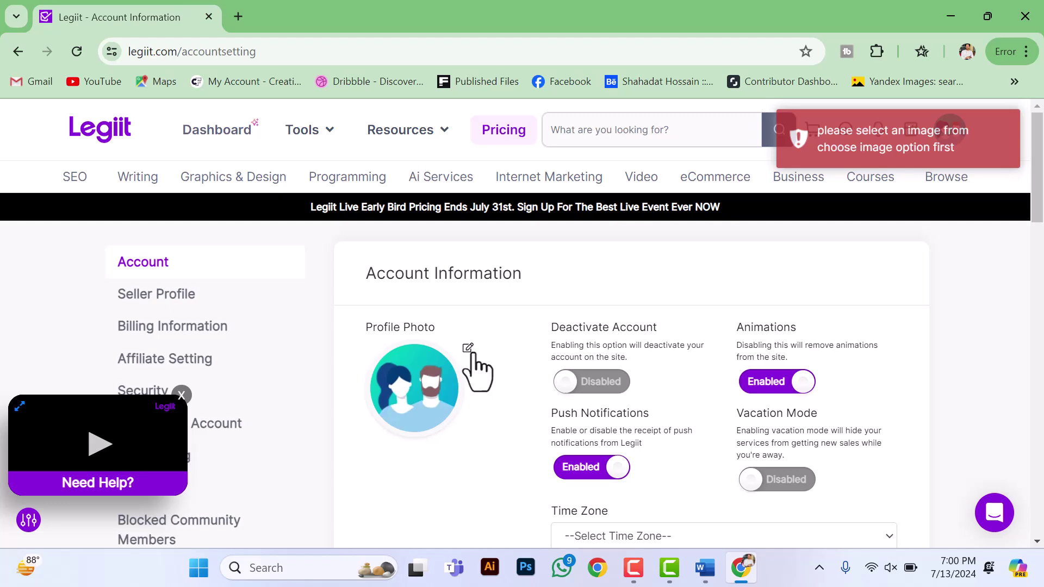
{"action": "left_click", "coordinate": [468, 350]}
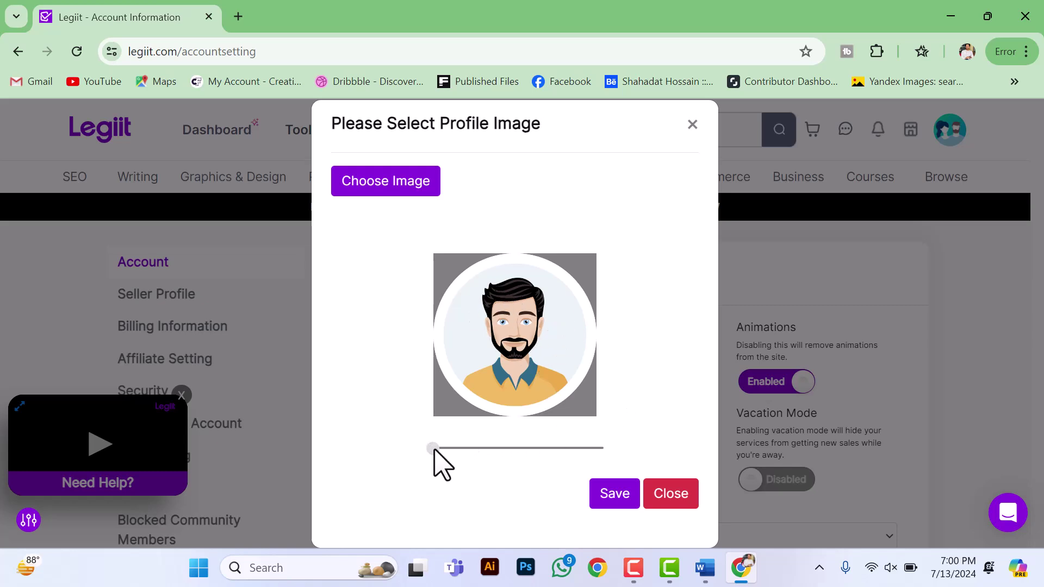
{"action": "left_click_drag", "start_coordinate": [435, 450], "coordinate": [434, 445]}
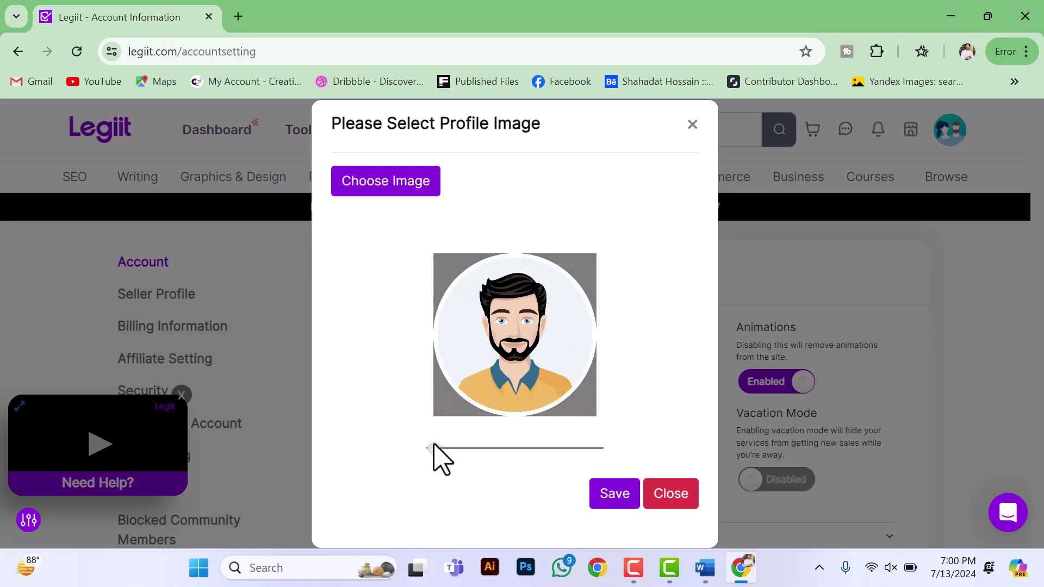
{"action": "left_click", "coordinate": [605, 492]}
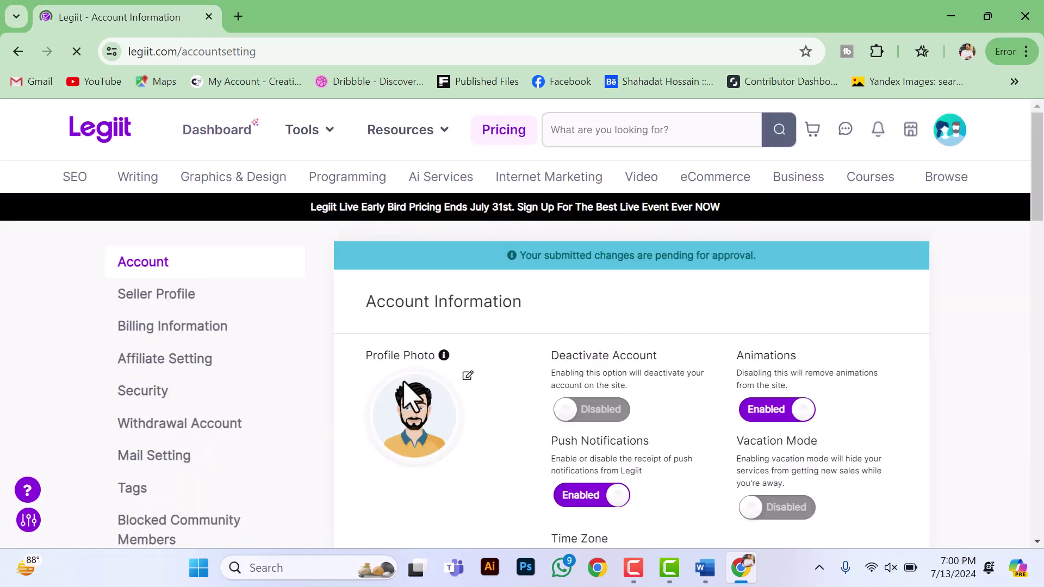
Step: Choose Asia/Dhaka in the Time Zone dropdown on Account Information
{"action": "scroll", "coordinate": [554, 365], "scroll_direction": "down", "scroll_amount": 1}
{"action": "scroll", "coordinate": [513, 363], "scroll_direction": "down", "scroll_amount": 1}
{"action": "scroll", "coordinate": [514, 363], "scroll_direction": "up", "scroll_amount": 1}
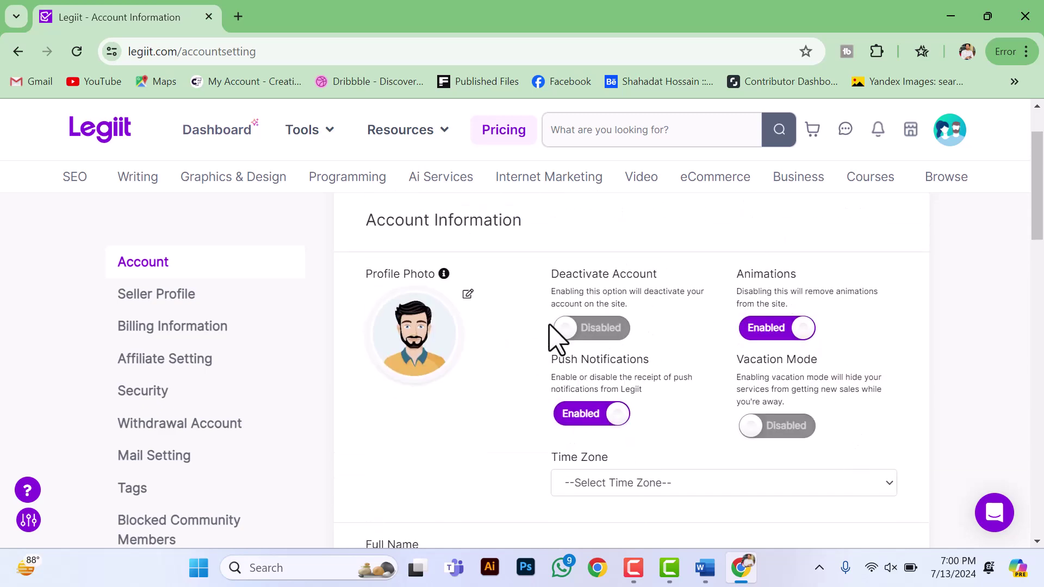
{"action": "left_click", "coordinate": [892, 484]}
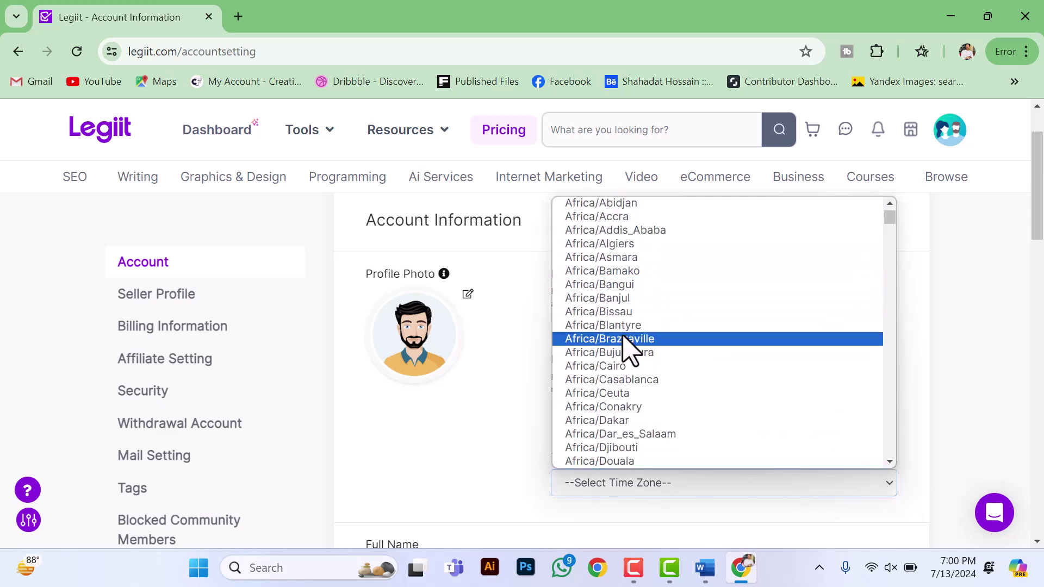
{"action": "scroll", "coordinate": [633, 309], "scroll_direction": "down", "scroll_amount": 3}
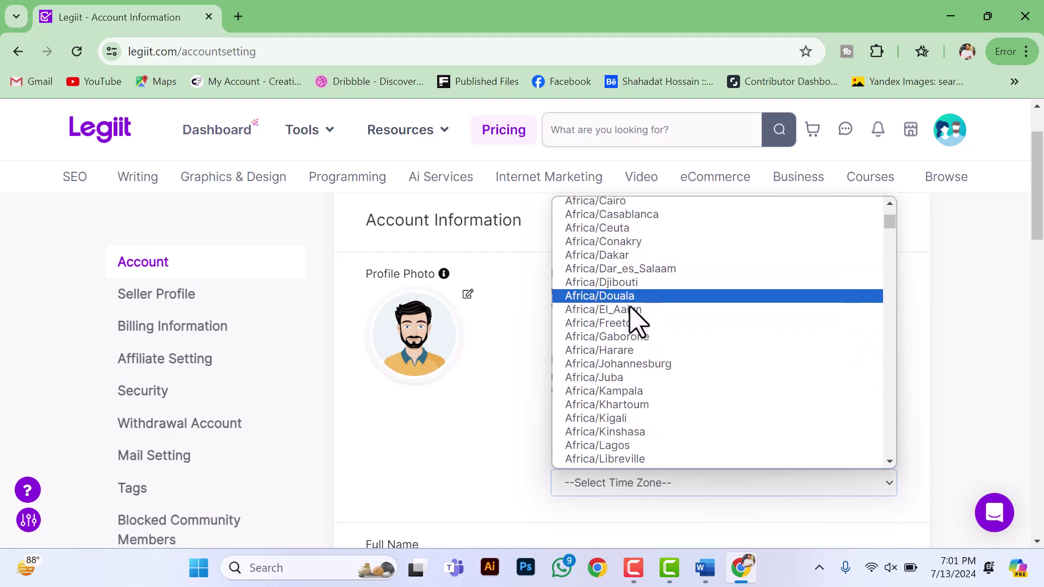
{"action": "scroll", "coordinate": [633, 313], "scroll_direction": "down", "scroll_amount": 9}
{"action": "scroll", "coordinate": [615, 386], "scroll_direction": "down", "scroll_amount": 20}
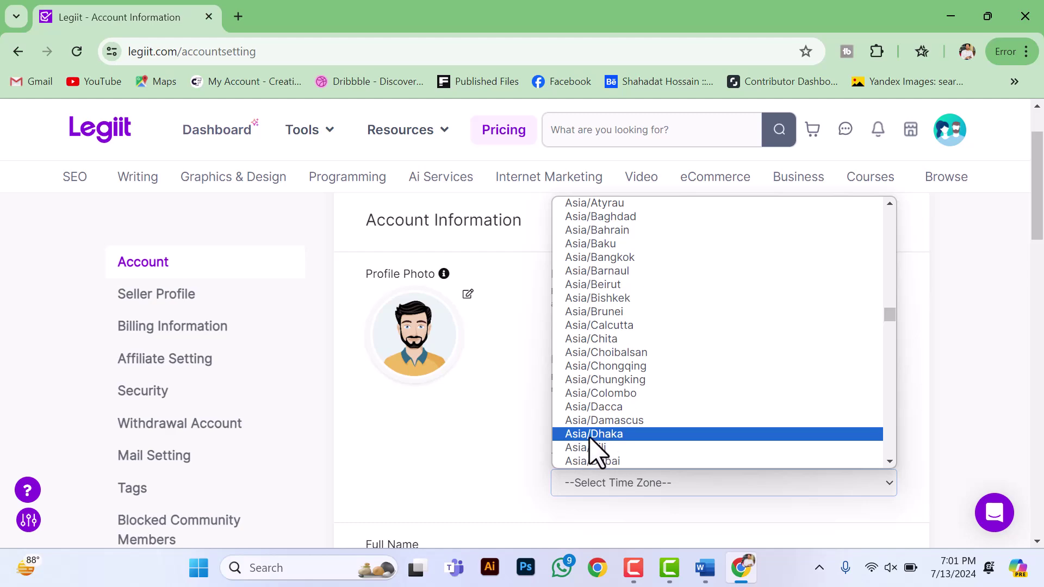
{"action": "left_click", "coordinate": [598, 435]}
{"action": "scroll", "coordinate": [636, 489], "scroll_direction": "down", "scroll_amount": 1}
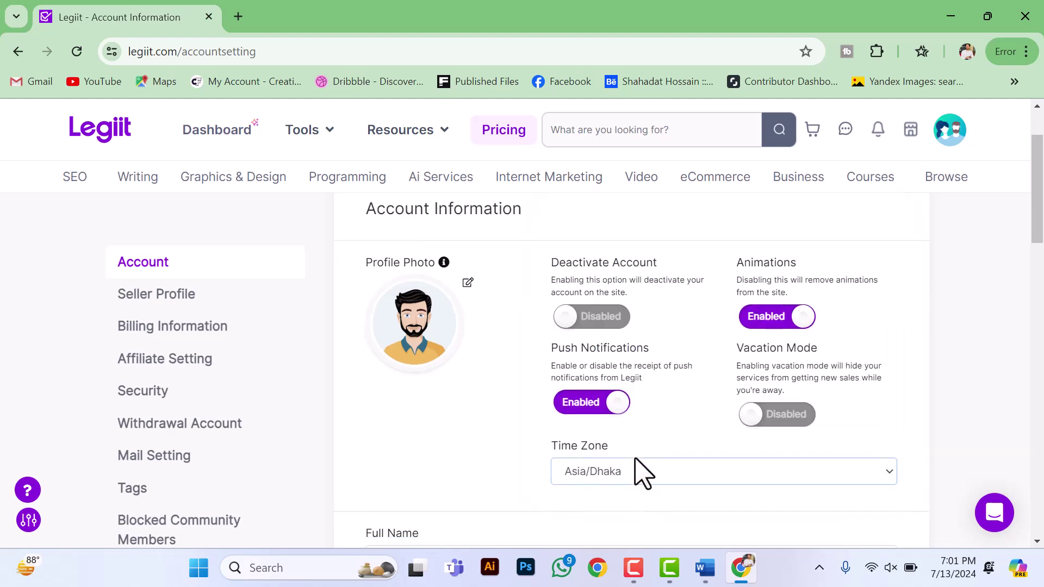
{"action": "scroll", "coordinate": [635, 459], "scroll_direction": "down", "scroll_amount": 3}
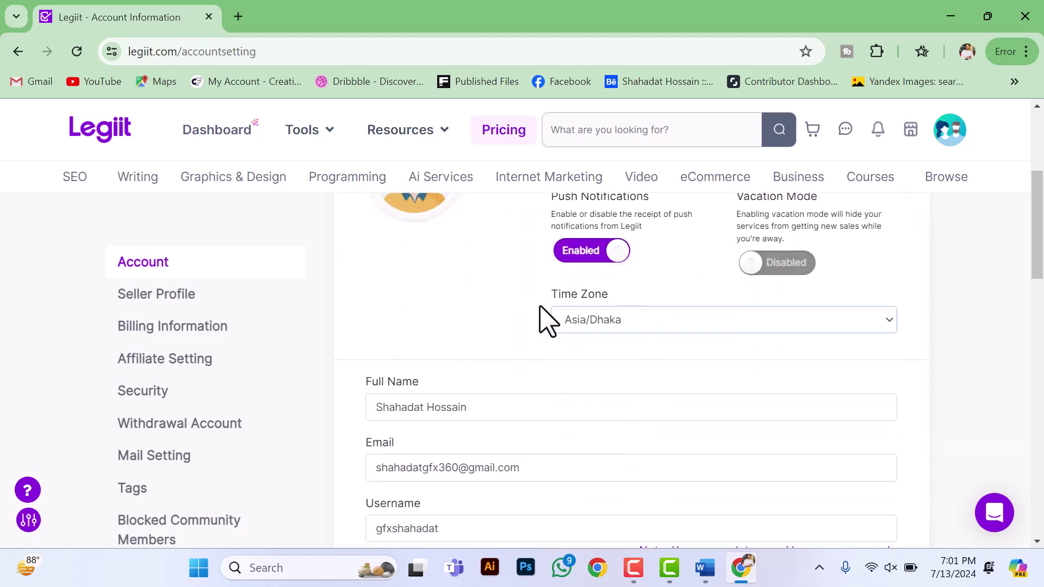
Step: Copy the street address line from the Word document into the Address field
{"action": "scroll", "coordinate": [536, 320], "scroll_direction": "down", "scroll_amount": 3}
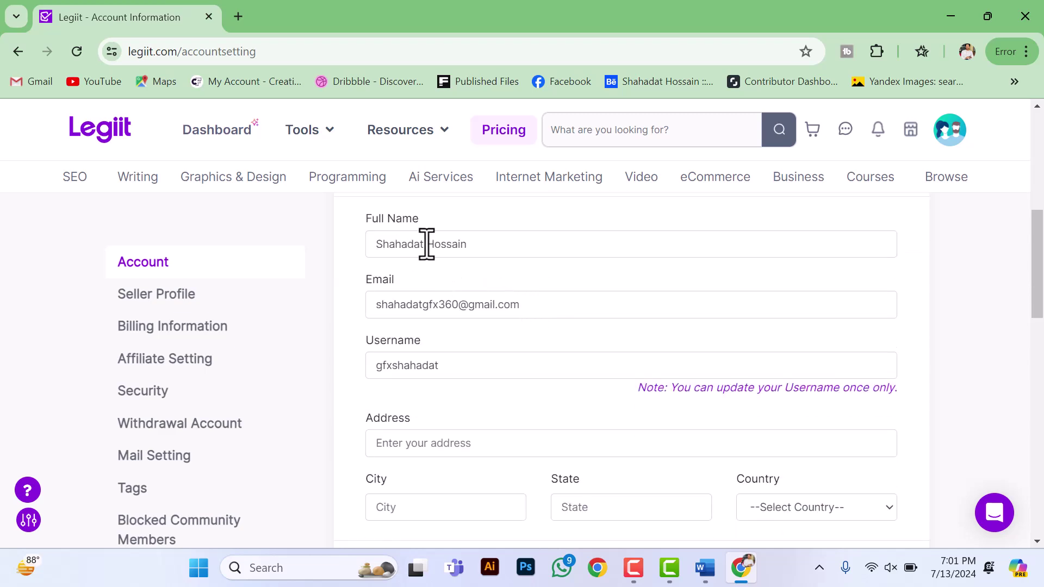
{"action": "scroll", "coordinate": [450, 368], "scroll_direction": "down", "scroll_amount": 2}
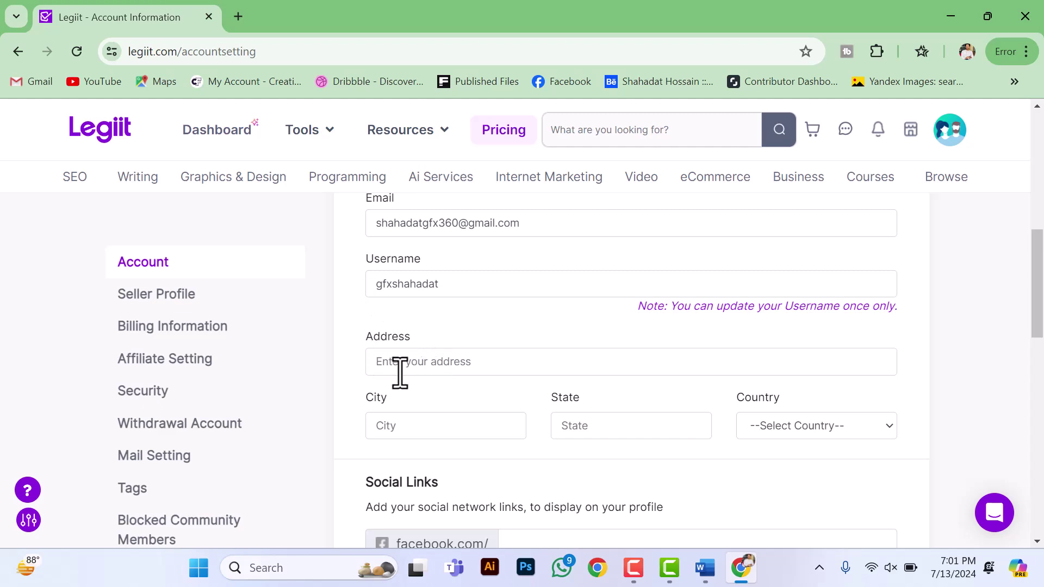
{"action": "left_click", "coordinate": [419, 367]}
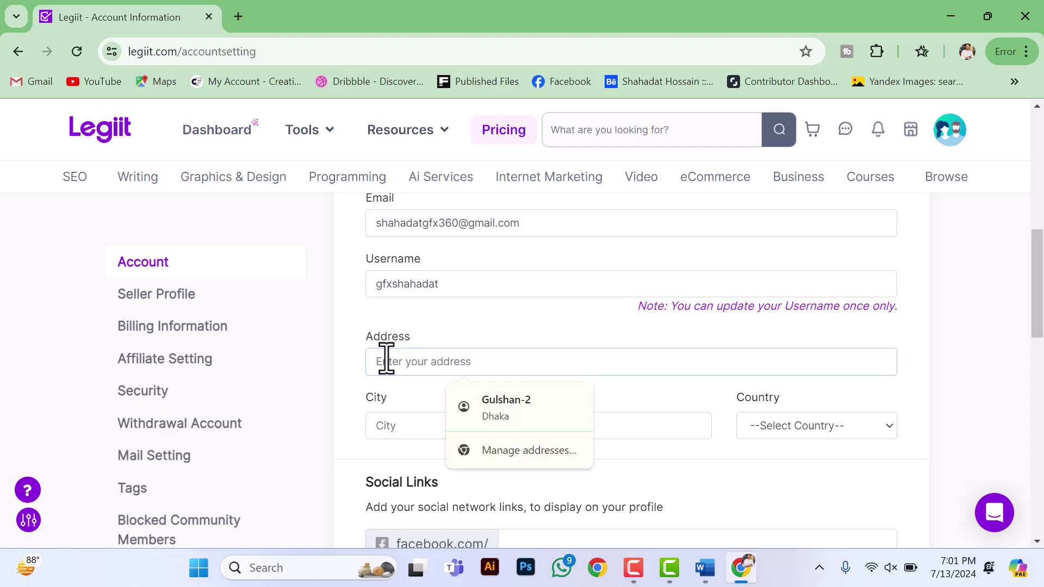
{"action": "left_click", "coordinate": [702, 567]}
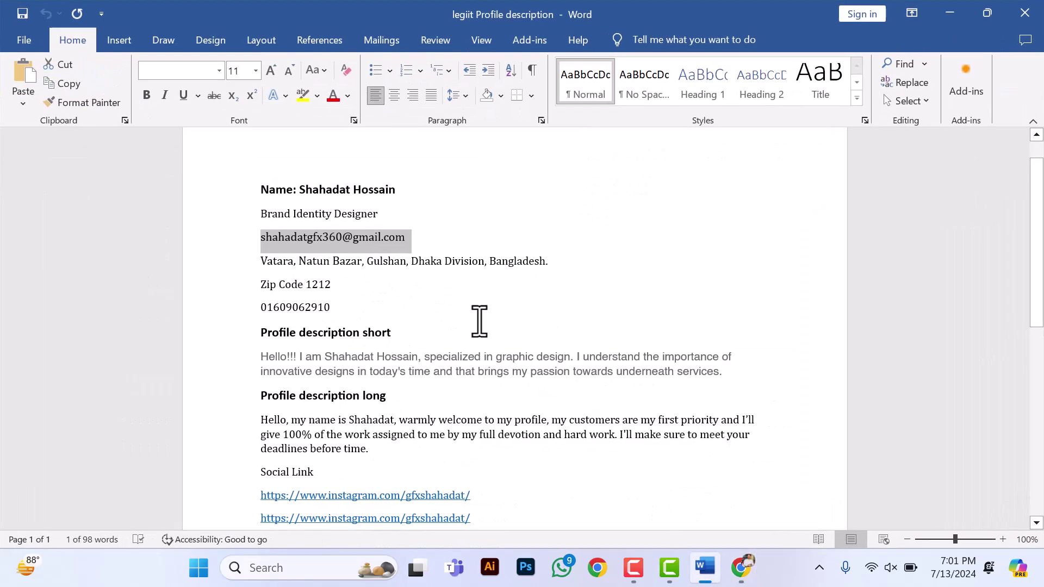
{"action": "left_click", "coordinate": [282, 266]}
{"action": "left_click_drag", "start_coordinate": [264, 265], "coordinate": [554, 261]}
{"action": "key", "text": "ctrl+c"}
{"action": "key", "text": "alt+Tab"}
{"action": "left_click", "coordinate": [420, 356]}
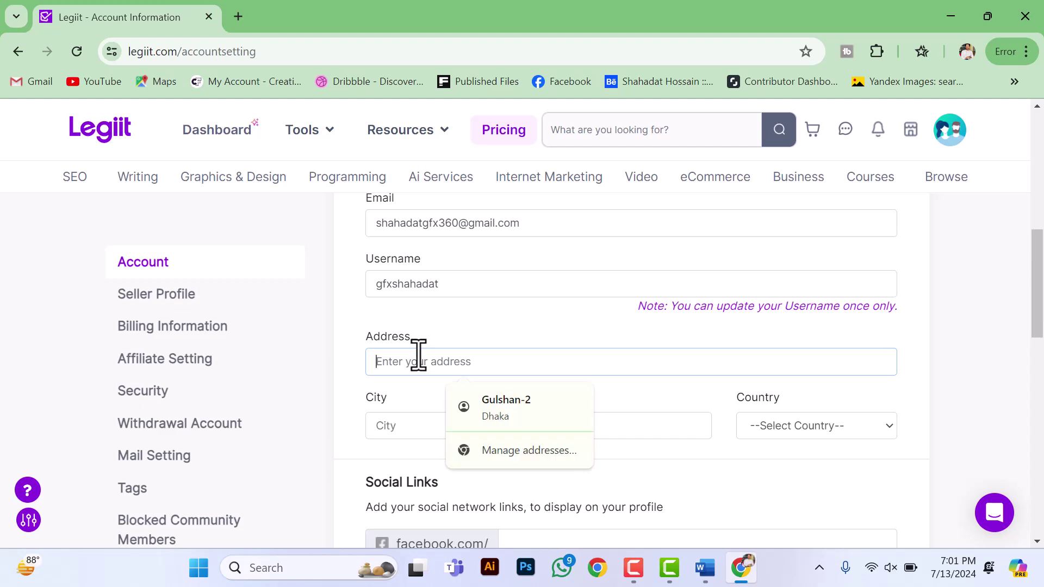
{"action": "key", "text": "ctrl+v"}
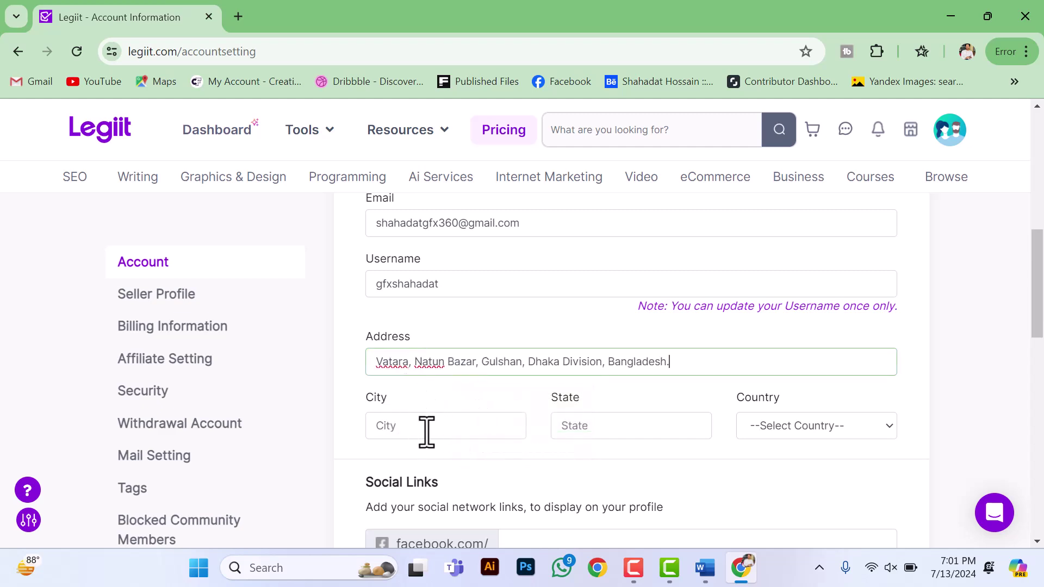
Step: Set City to the Dhaka suggestion, State to Dhaka, and keep Bangladesh as Country
{"action": "left_click", "coordinate": [426, 425]}
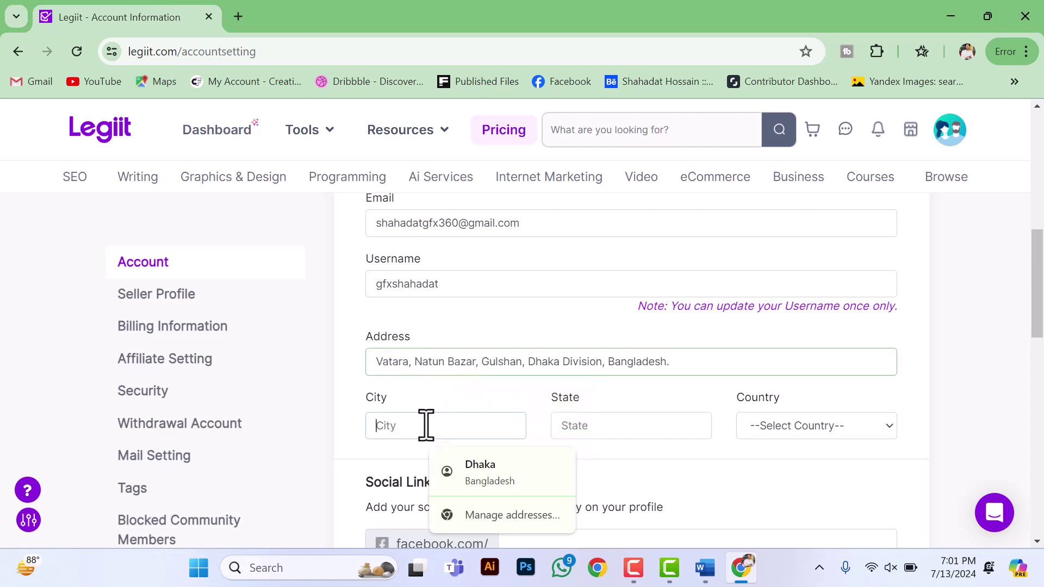
{"action": "left_click", "coordinate": [491, 472]}
{"action": "left_click", "coordinate": [610, 427]}
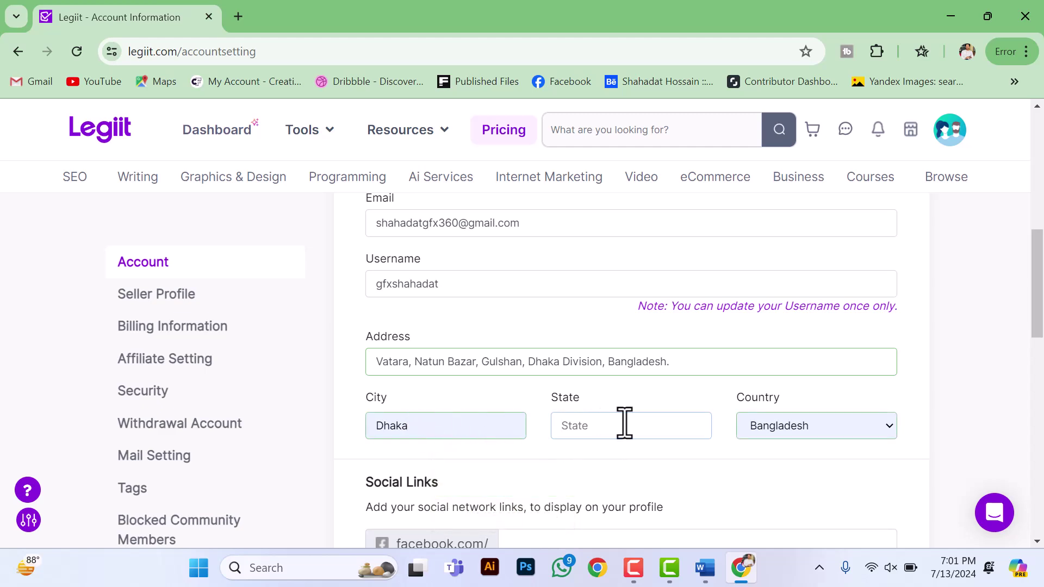
{"action": "type", "text": "Dhaka"}
{"action": "left_click", "coordinate": [791, 426]}
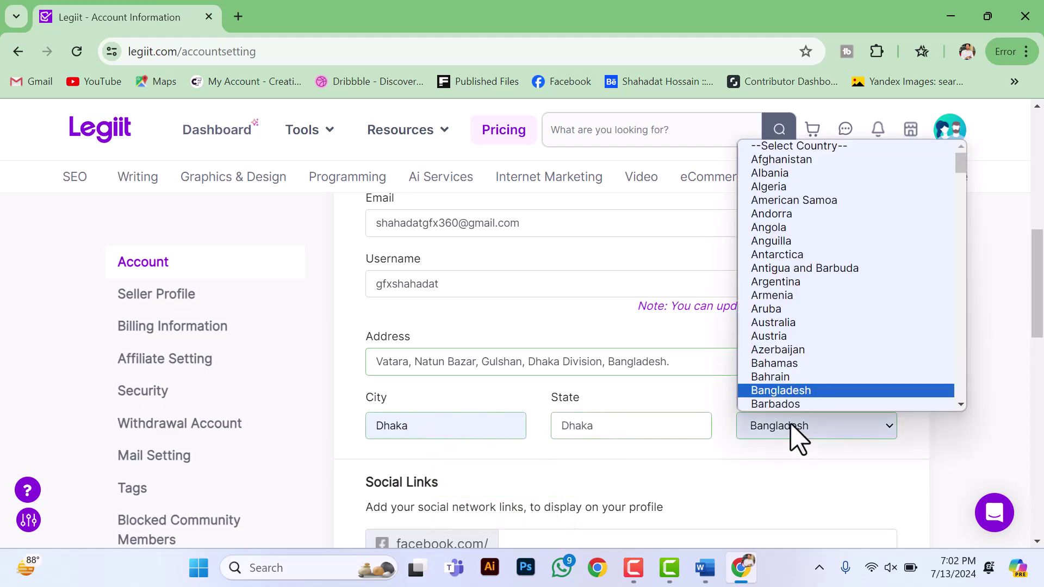
{"action": "left_click", "coordinate": [791, 425]}
{"action": "scroll", "coordinate": [539, 427], "scroll_direction": "down", "scroll_amount": 3}
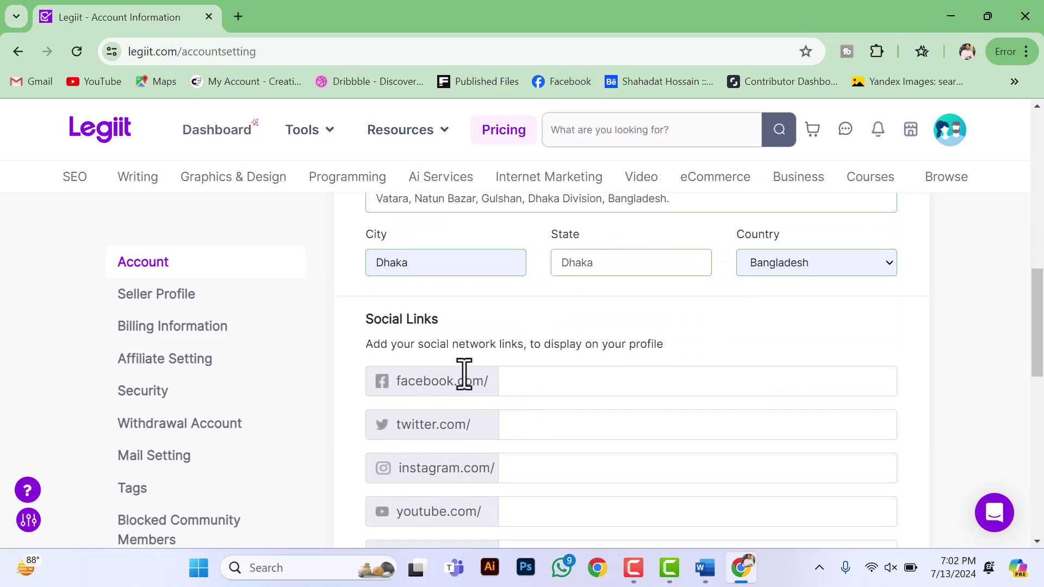
Step: Paste the Instagram link from Word into the Instagram field, trimmed to just the username
{"action": "scroll", "coordinate": [443, 347], "scroll_direction": "down", "scroll_amount": 1}
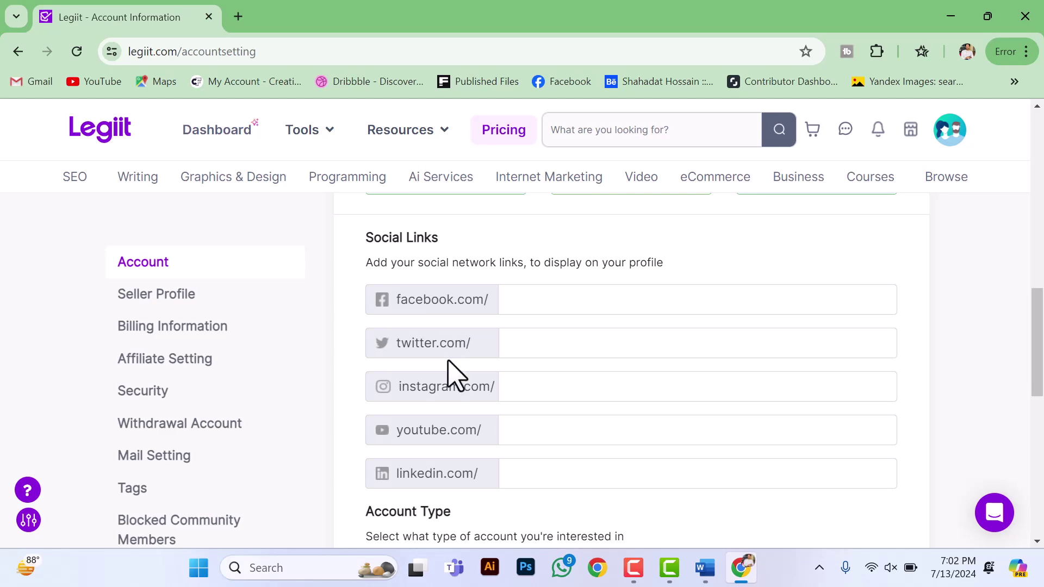
{"action": "left_click", "coordinate": [548, 309]}
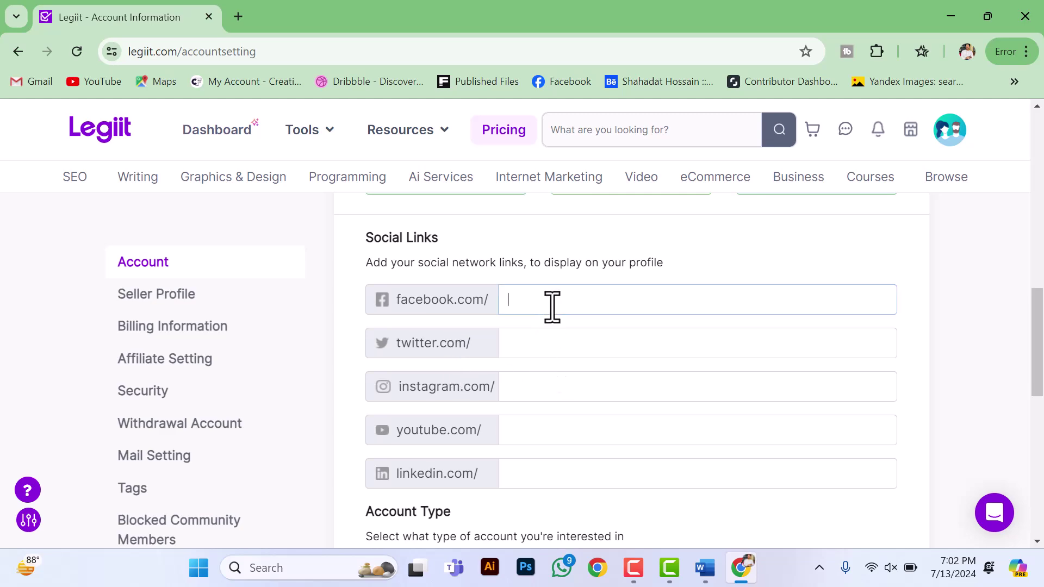
{"action": "left_click", "coordinate": [704, 567]}
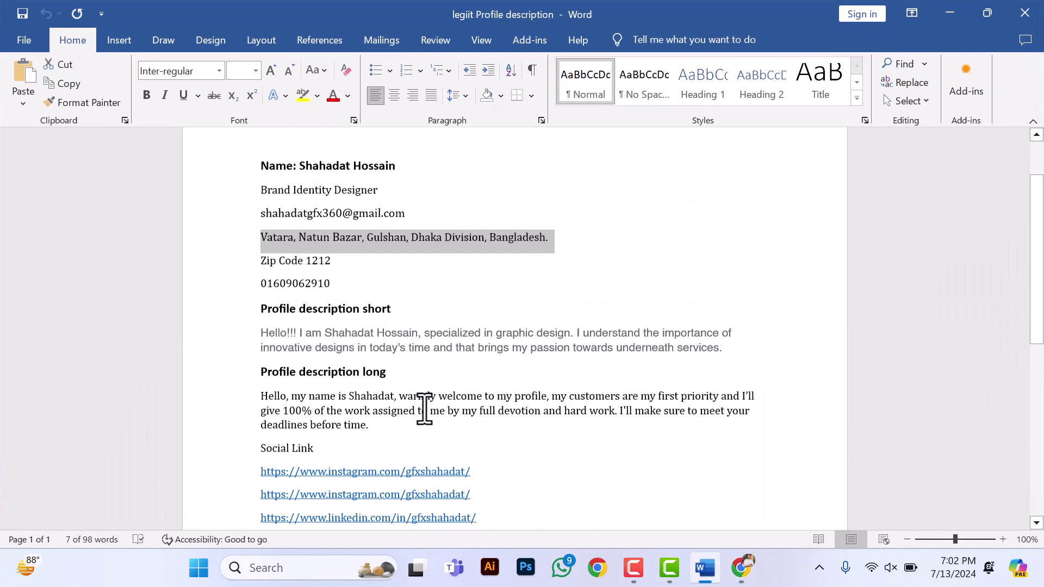
{"action": "scroll", "coordinate": [413, 413], "scroll_direction": "down", "scroll_amount": 1}
{"action": "left_click_drag", "start_coordinate": [503, 424], "coordinate": [205, 425]}
{"action": "key", "text": "ctrl+c"}
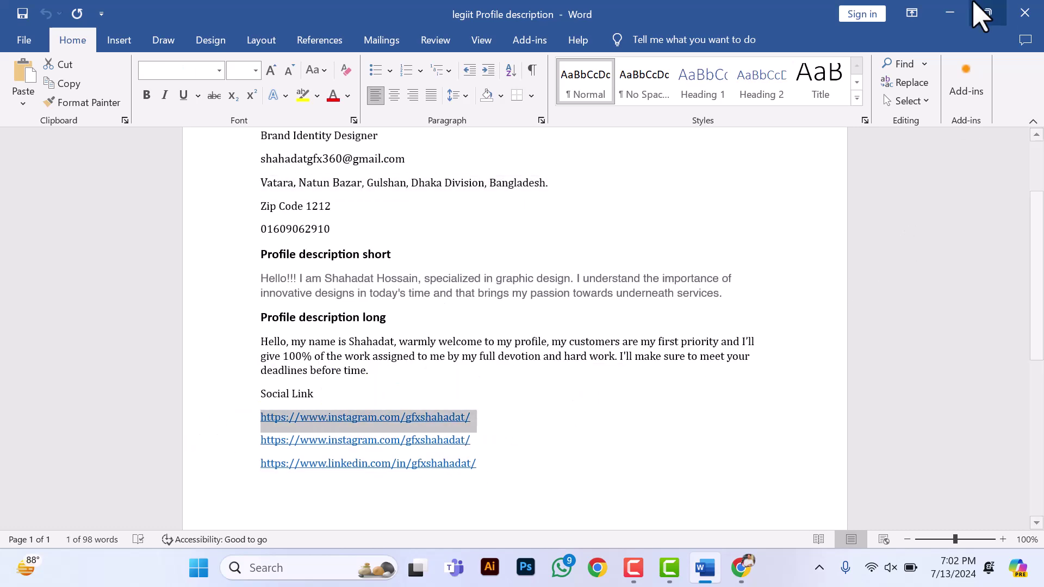
{"action": "left_click", "coordinate": [919, 13]}
{"action": "left_click", "coordinate": [942, 14]}
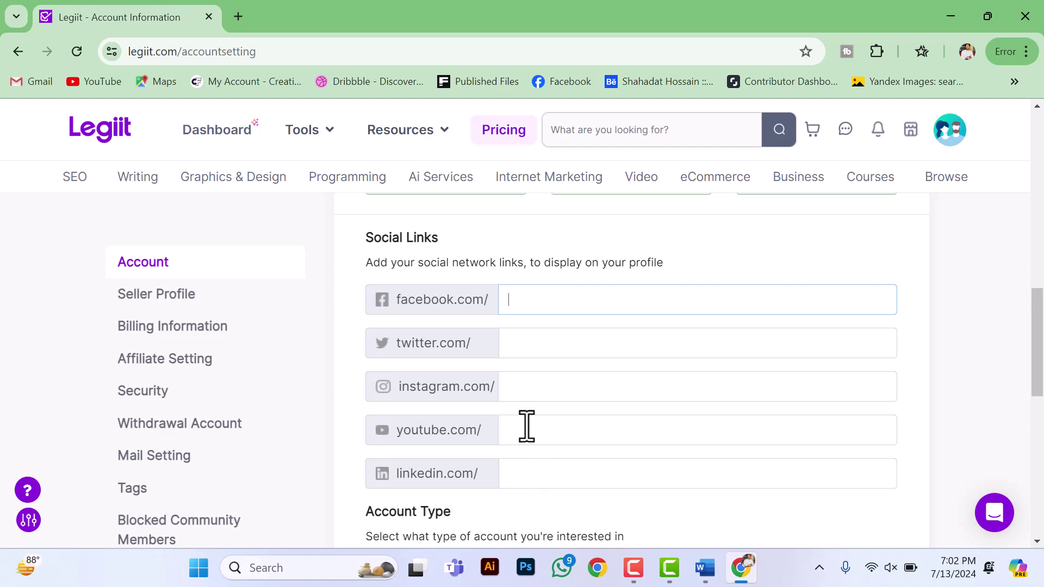
{"action": "left_click", "coordinate": [524, 397]}
{"action": "key", "text": "ctrl+v"}
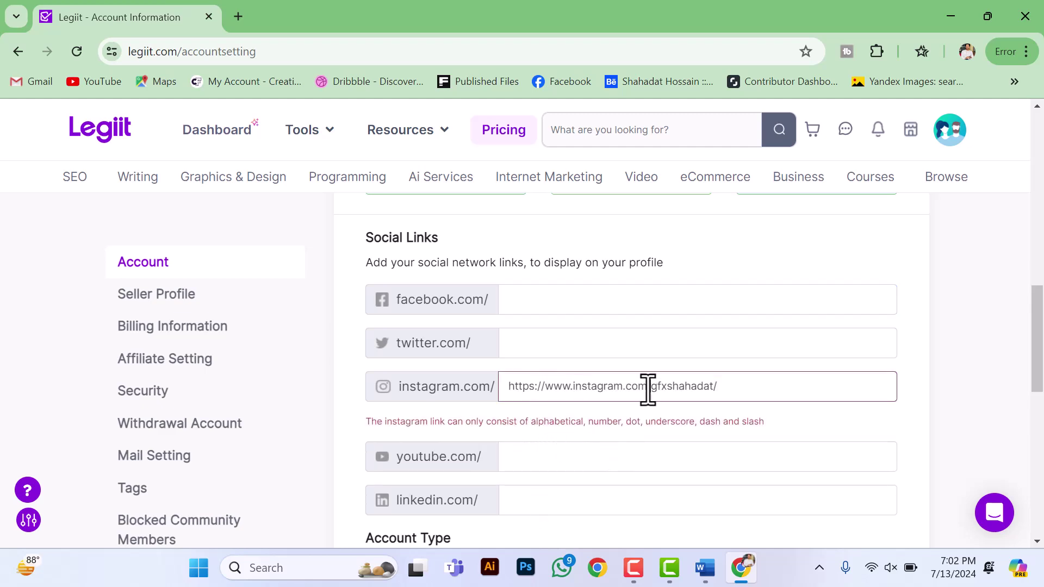
{"action": "left_click_drag", "start_coordinate": [649, 388], "coordinate": [494, 390]}
{"action": "key", "text": "BackSpace"}
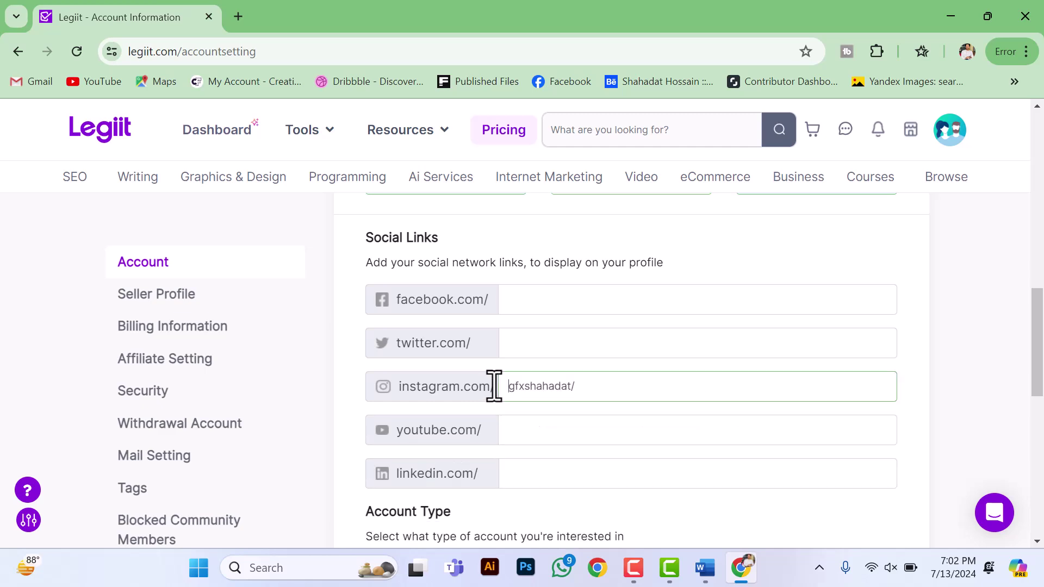
{"action": "left_click", "coordinate": [638, 387]}
{"action": "scroll", "coordinate": [467, 426], "scroll_direction": "down", "scroll_amount": 2}
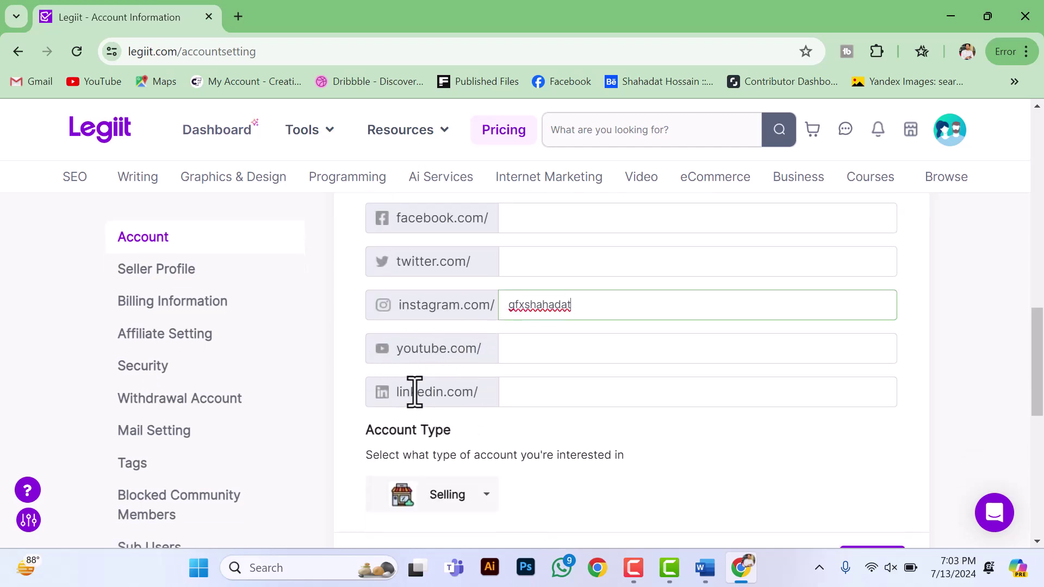
Step: Fill the LinkedIn field with the username from the Word link and save the account update
{"action": "left_click", "coordinate": [531, 394]}
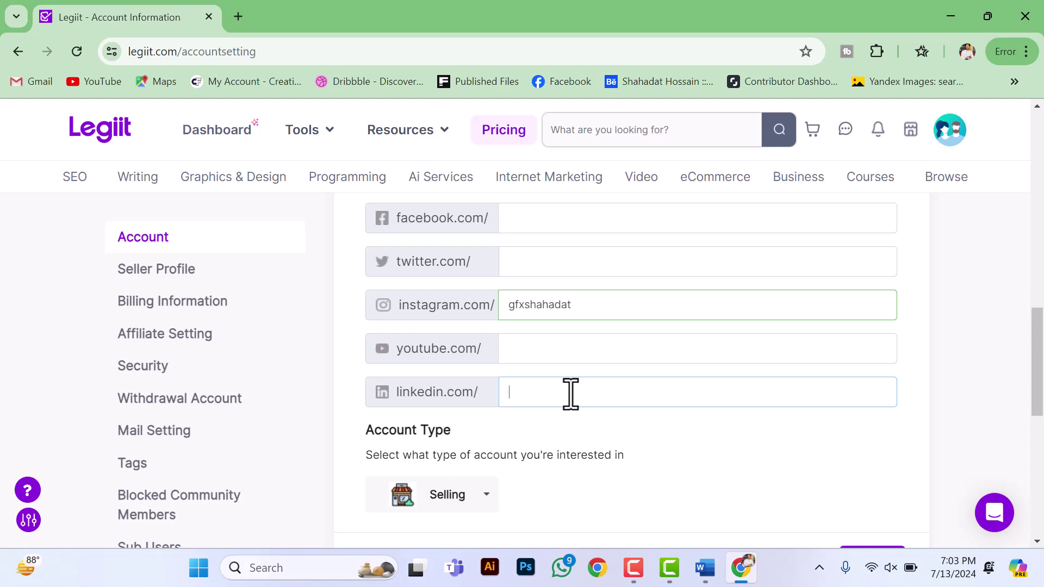
{"action": "key", "text": "alt+Tab"}
{"action": "left_click_drag", "start_coordinate": [508, 459], "coordinate": [261, 441]}
{"action": "key", "text": "alt+Tab"}
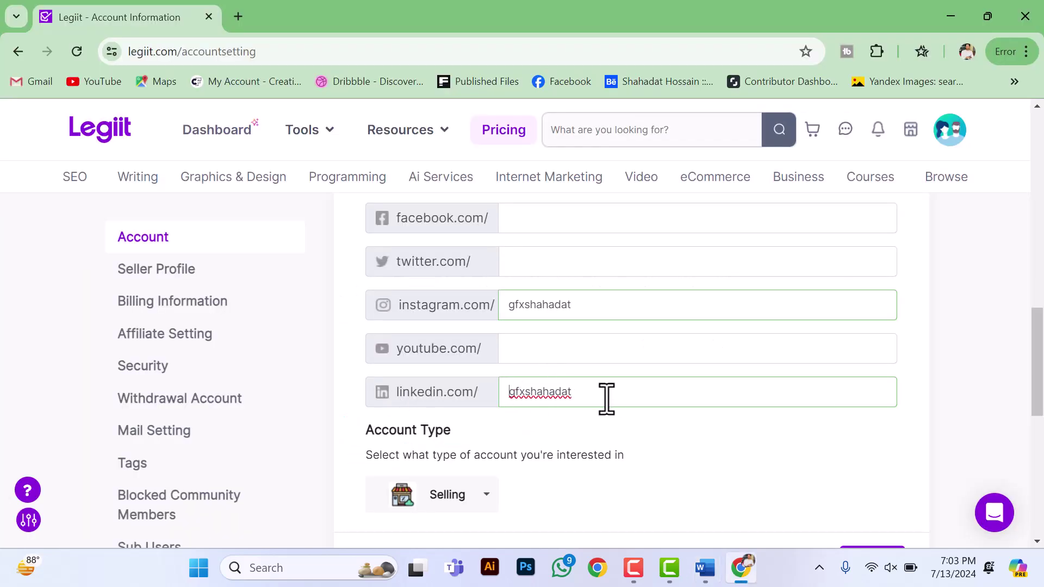
{"action": "left_click_drag", "start_coordinate": [607, 399], "coordinate": [497, 427]}
{"action": "key", "text": "ctrl+c"}
{"action": "left_click", "coordinate": [523, 211]}
{"action": "key", "text": "ctrl+v"}
{"action": "scroll", "coordinate": [630, 358], "scroll_direction": "down", "scroll_amount": 1}
{"action": "left_click", "coordinate": [593, 311]}
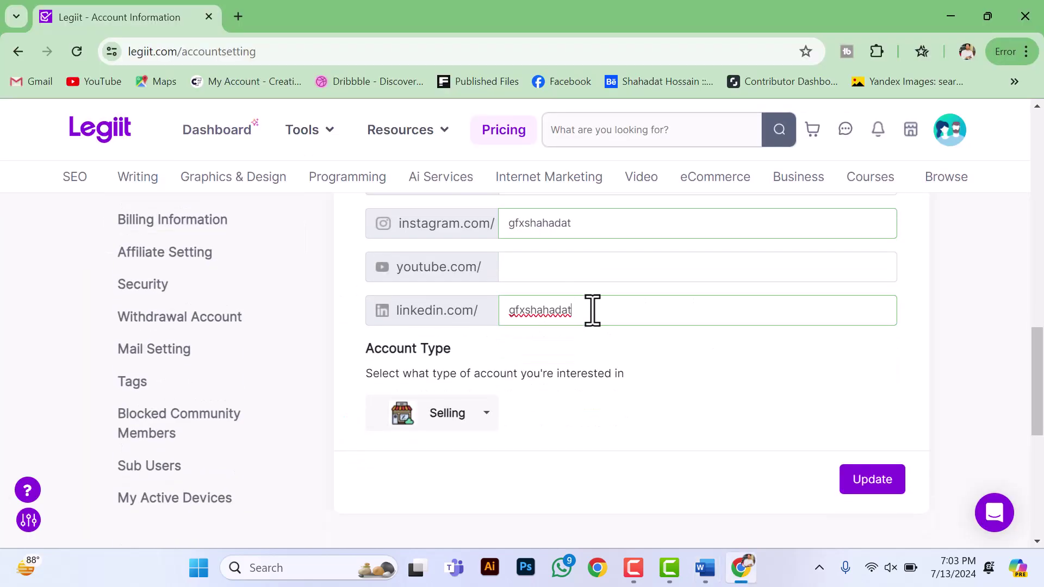
{"action": "scroll", "coordinate": [593, 310], "scroll_direction": "down", "scroll_amount": 2}
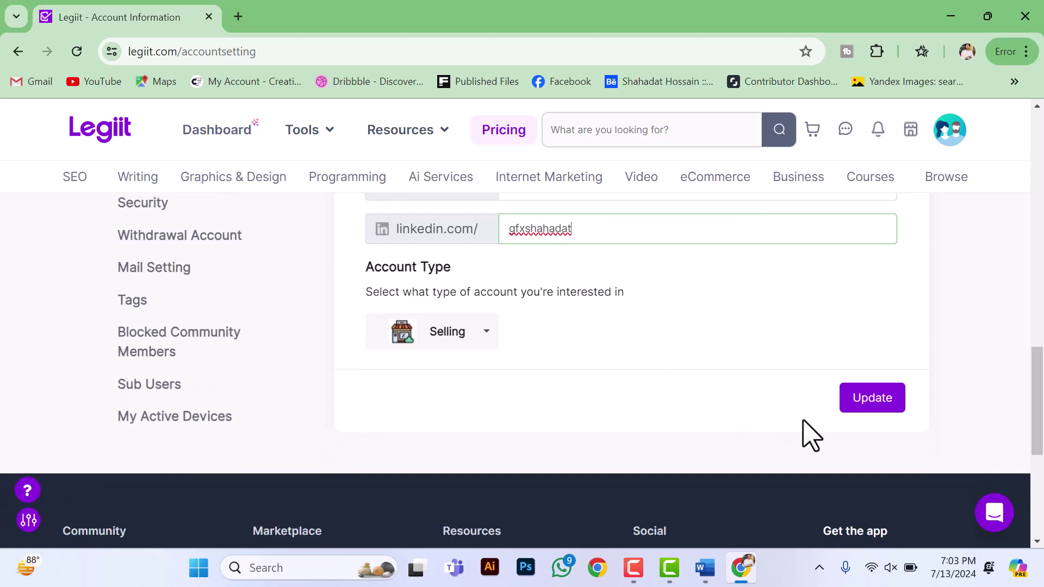
{"action": "left_click", "coordinate": [863, 402]}
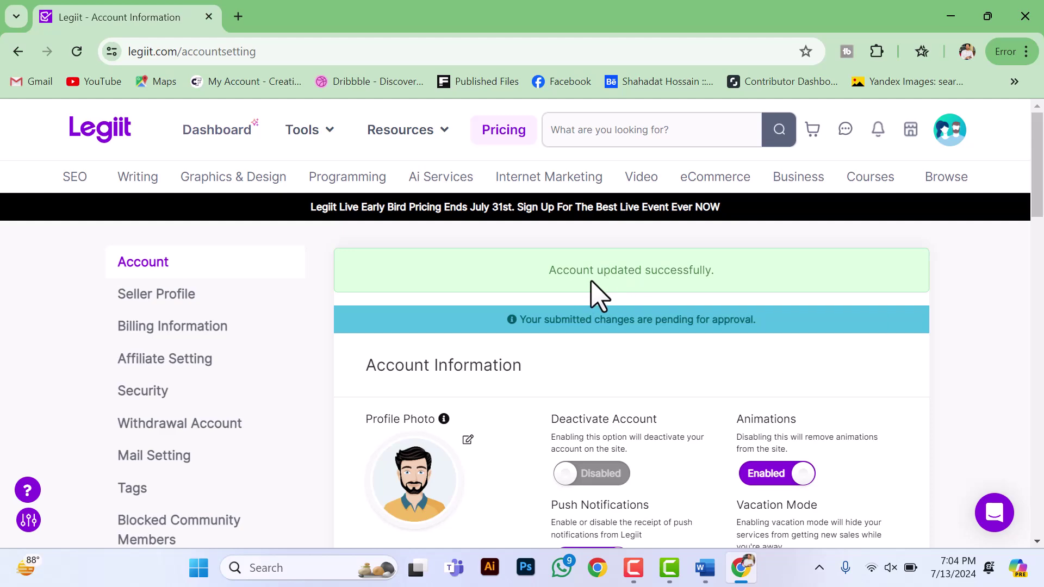
{"action": "scroll", "coordinate": [706, 288], "scroll_direction": "down", "scroll_amount": 3}
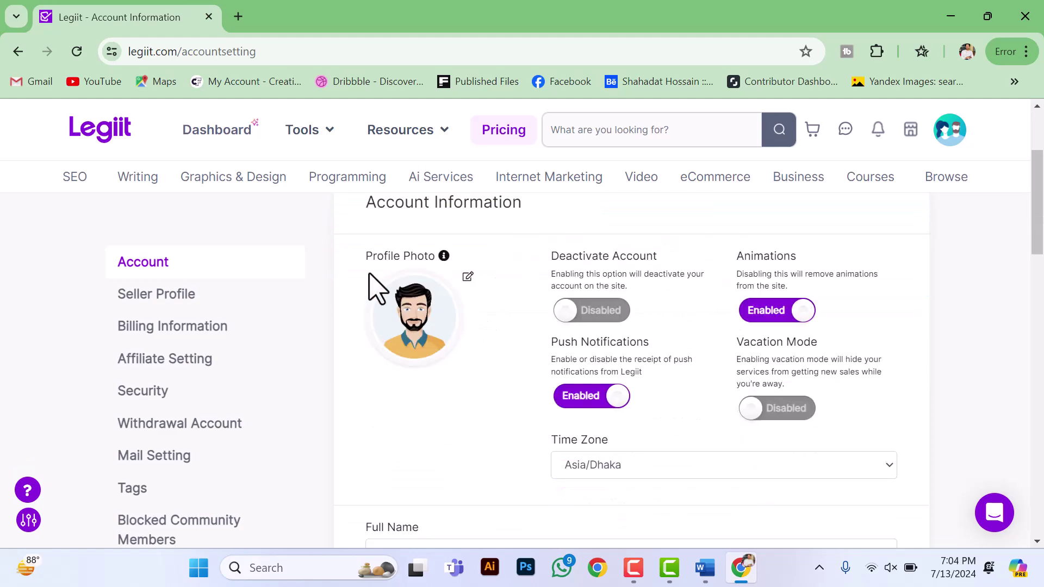
Step: Open Seller Profile and paste the short profile description from Word into its box
{"action": "scroll", "coordinate": [163, 326], "scroll_direction": "down", "scroll_amount": 2}
{"action": "left_click", "coordinate": [121, 296]}
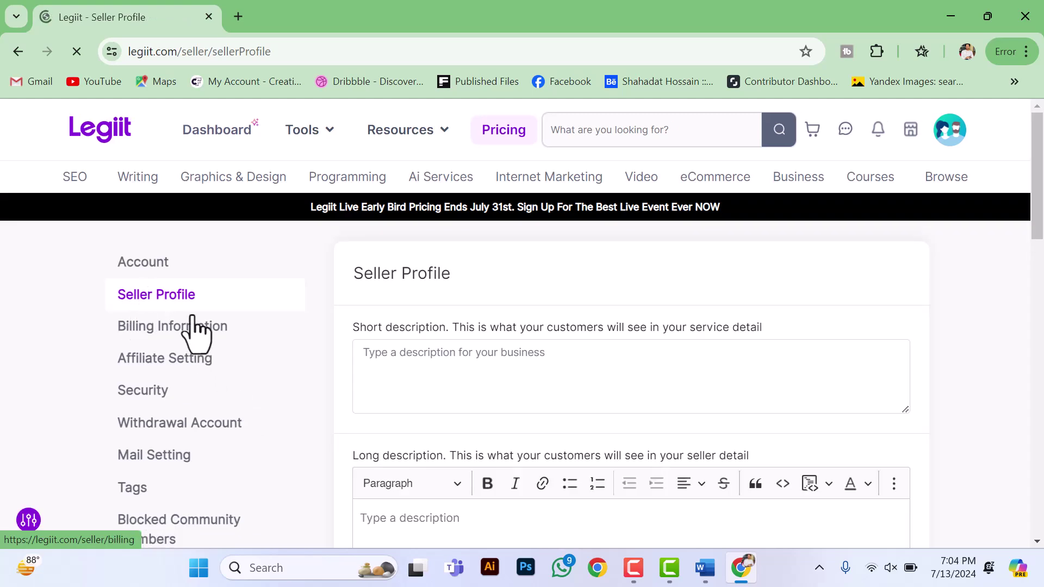
{"action": "scroll", "coordinate": [531, 315], "scroll_direction": "down", "scroll_amount": 2}
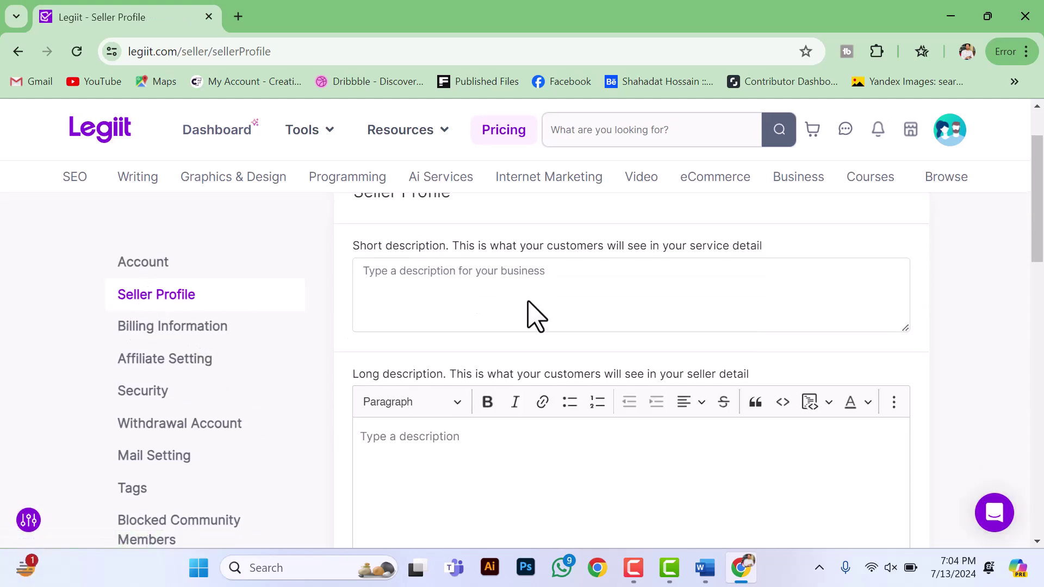
{"action": "scroll", "coordinate": [461, 294], "scroll_direction": "up", "scroll_amount": 2}
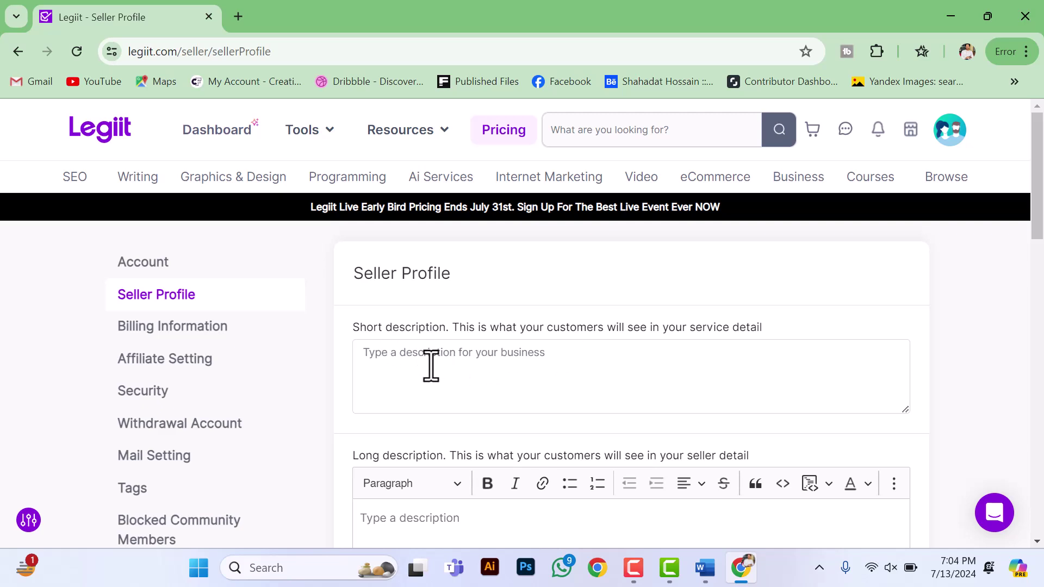
{"action": "left_click", "coordinate": [705, 569]}
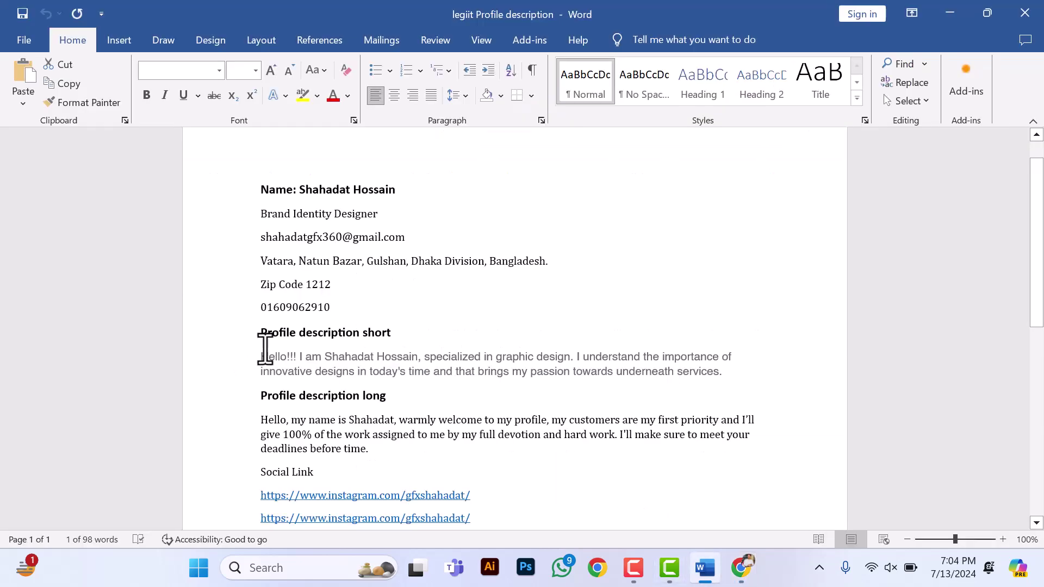
{"action": "left_click_drag", "start_coordinate": [261, 356], "coordinate": [732, 372]}
{"action": "key", "text": "ctrl+c"}
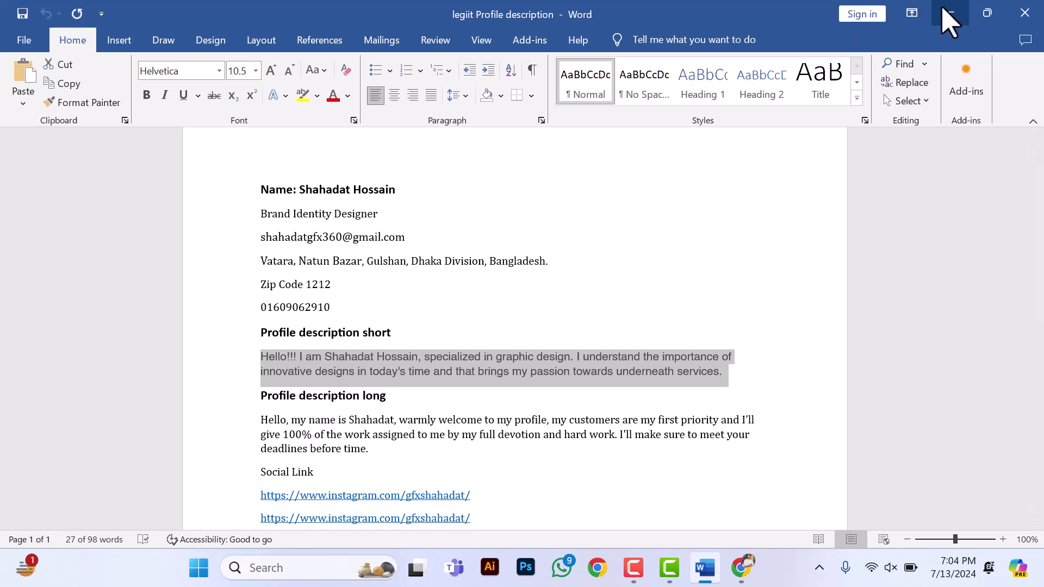
{"action": "left_click", "coordinate": [948, 14]}
{"action": "key", "text": "ctrl+v"}
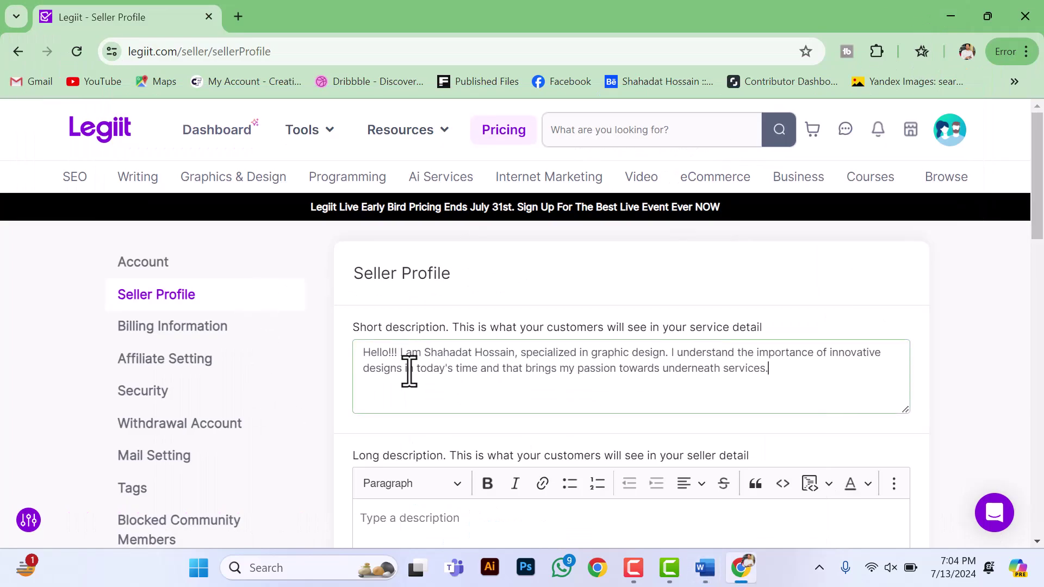
{"action": "scroll", "coordinate": [467, 413], "scroll_direction": "down", "scroll_amount": 2}
{"action": "scroll", "coordinate": [463, 387], "scroll_direction": "down", "scroll_amount": 1}
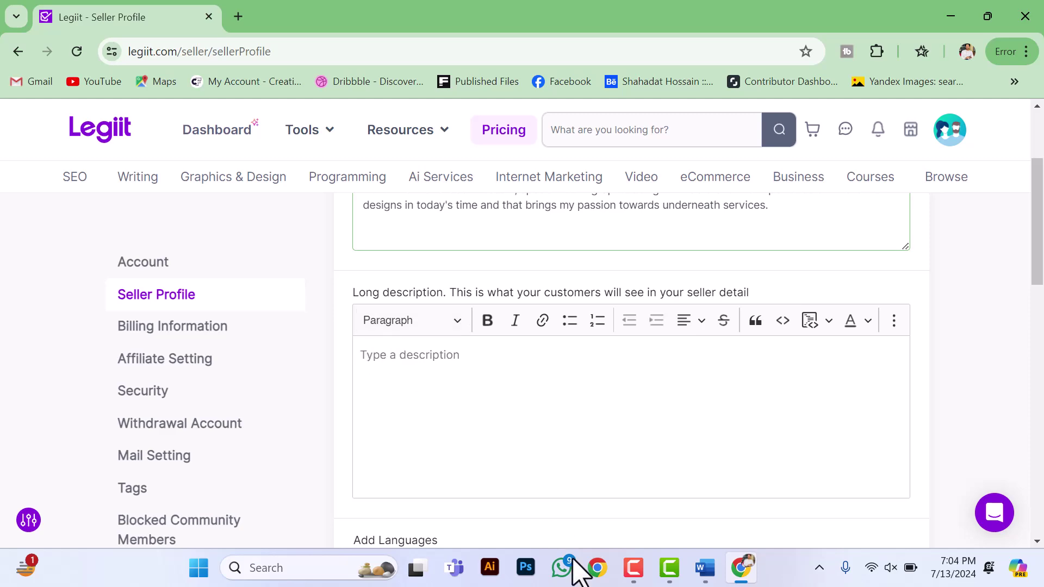
Step: Paste the long welcome description from Word into the long description editor
{"action": "left_click", "coordinate": [701, 571]}
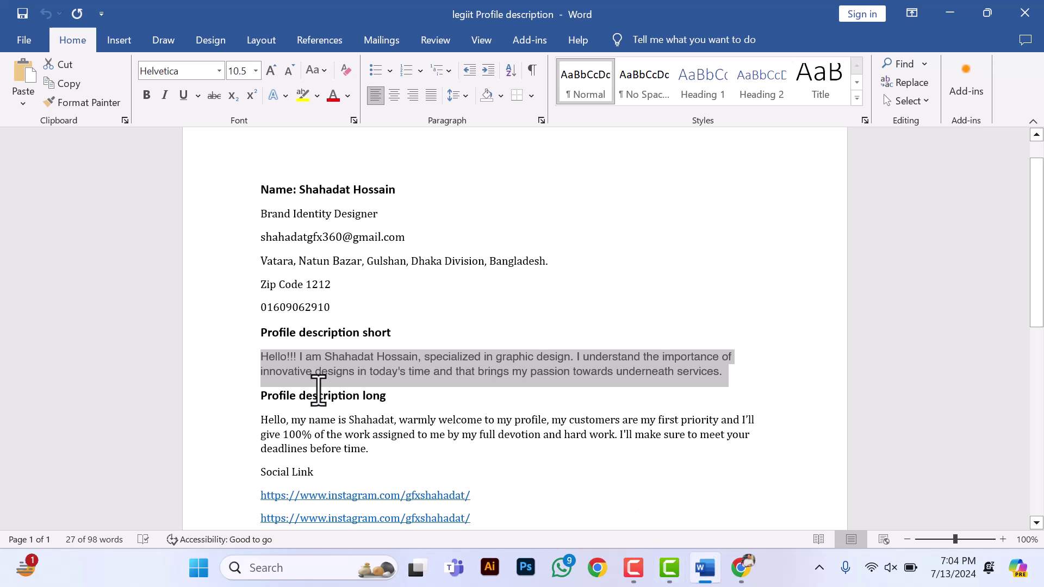
{"action": "scroll", "coordinate": [261, 361], "scroll_direction": "down", "scroll_amount": 1}
{"action": "mouse_move", "coordinate": [265, 359]}
{"action": "left_mouse_down"}
{"action": "mouse_move", "coordinate": [338, 410]}
{"action": "mouse_move", "coordinate": [384, 410]}
{"action": "mouse_move", "coordinate": [259, 375]}
{"action": "left_mouse_up"}
{"action": "key", "text": "ctrl+c"}
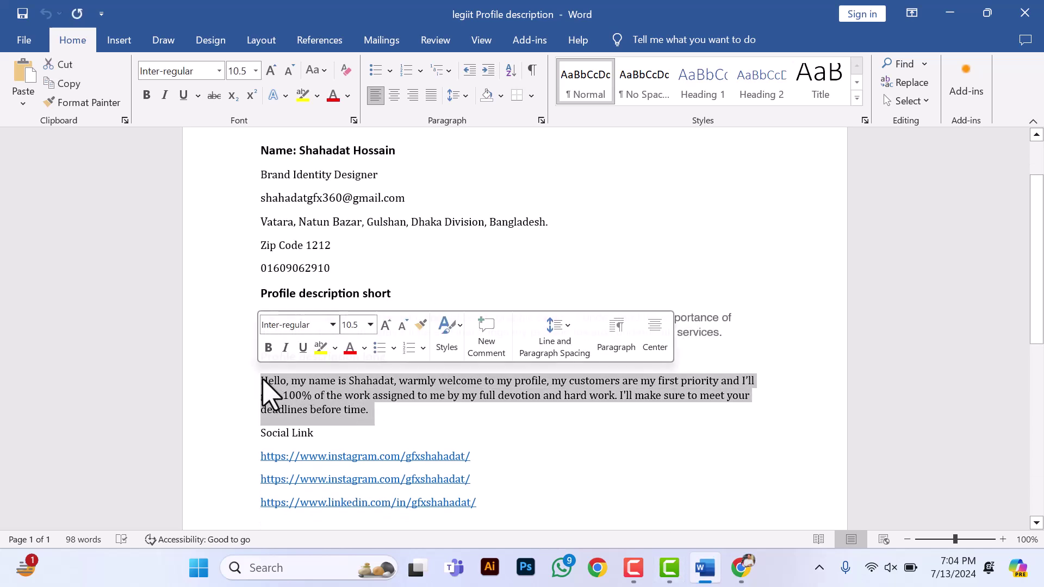
{"action": "left_click", "coordinate": [950, 13]}
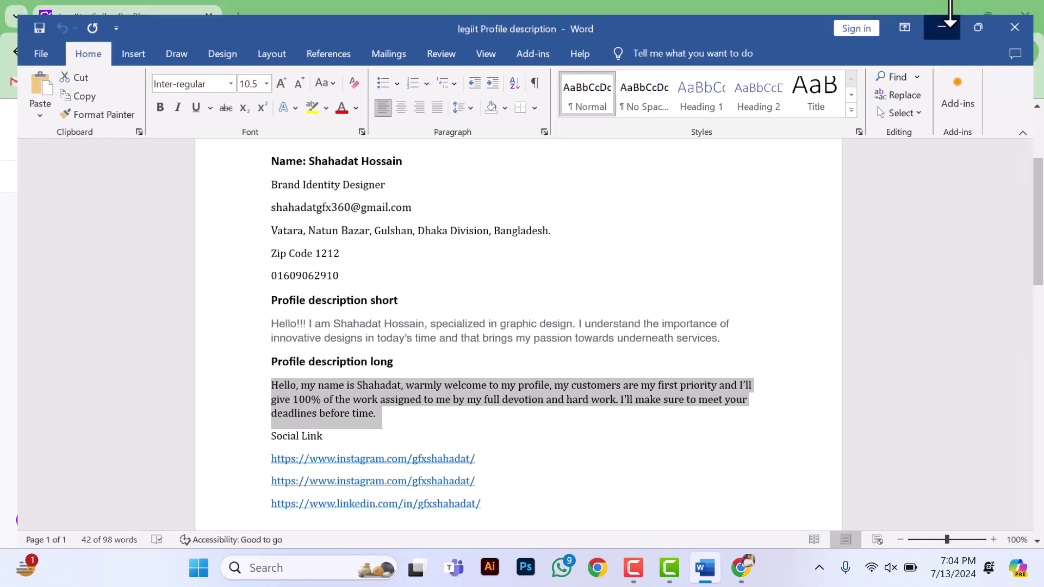
{"action": "key", "text": "ctrl+v"}
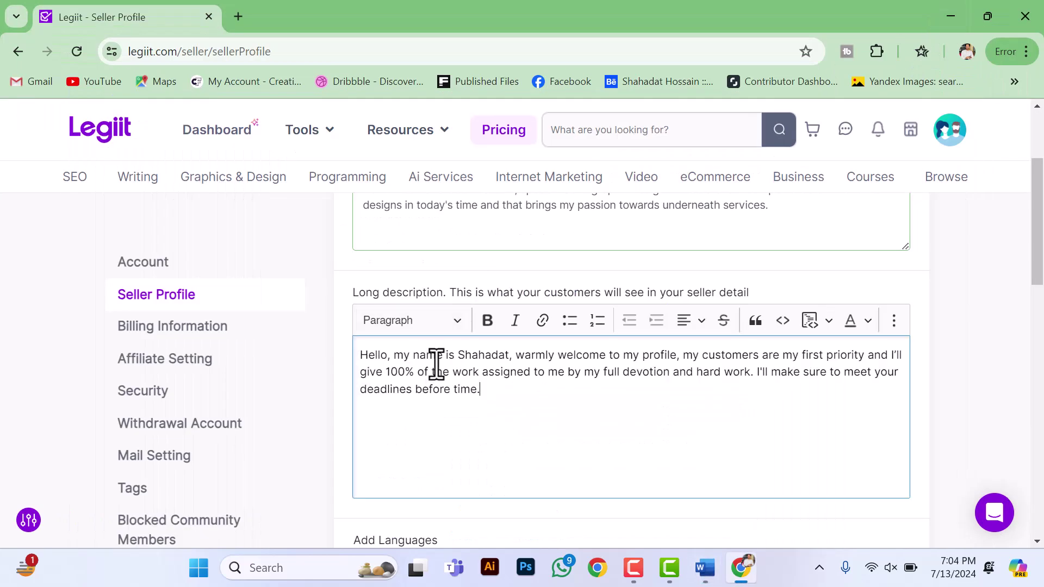
{"action": "scroll", "coordinate": [491, 378], "scroll_direction": "down", "scroll_amount": 1}
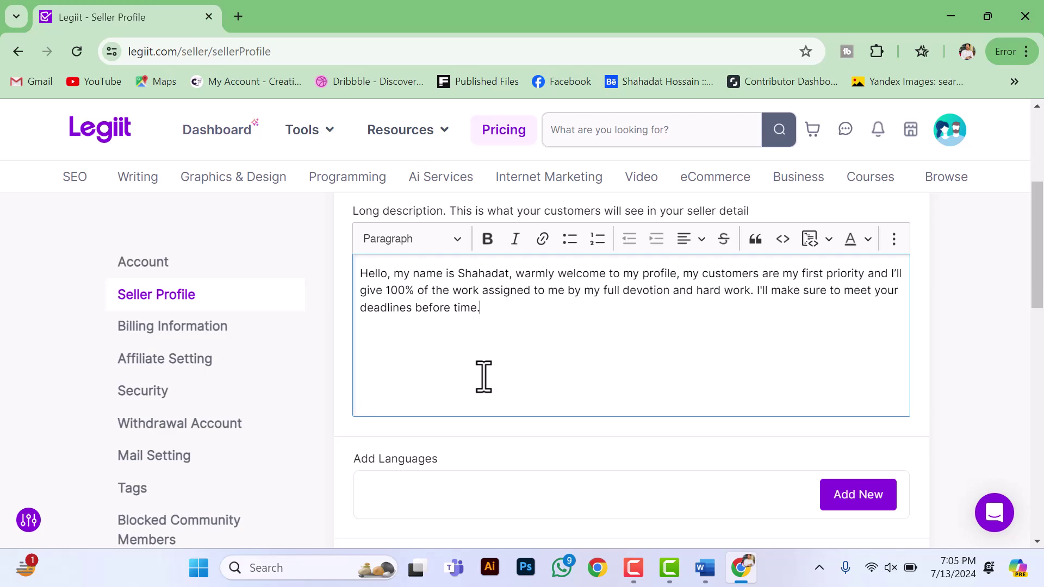
{"action": "scroll", "coordinate": [483, 376], "scroll_direction": "down", "scroll_amount": 1}
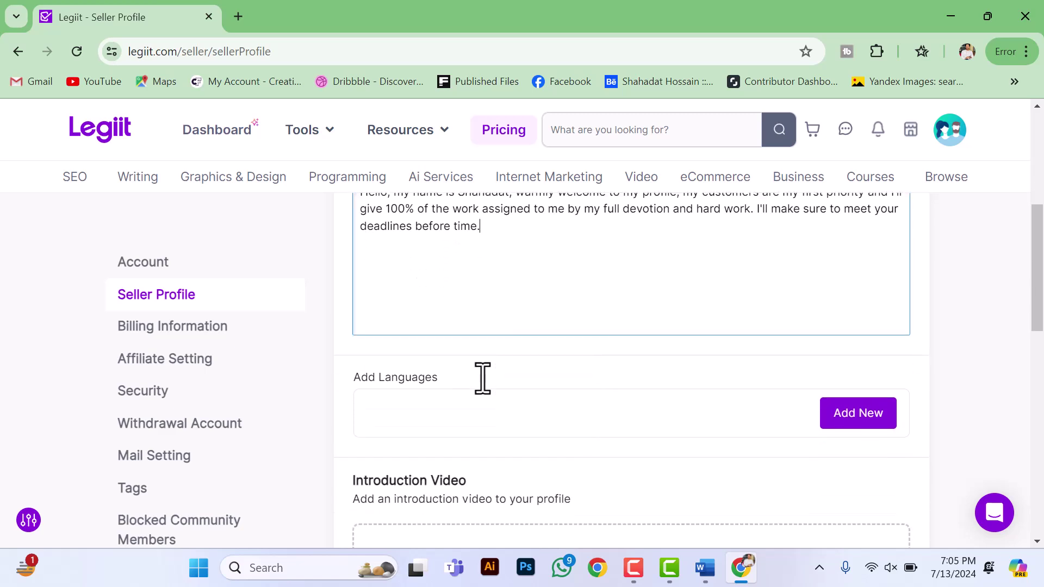
Step: Add Bangla as a spoken language at Fluent level
{"action": "scroll", "coordinate": [467, 392], "scroll_direction": "down", "scroll_amount": 2}
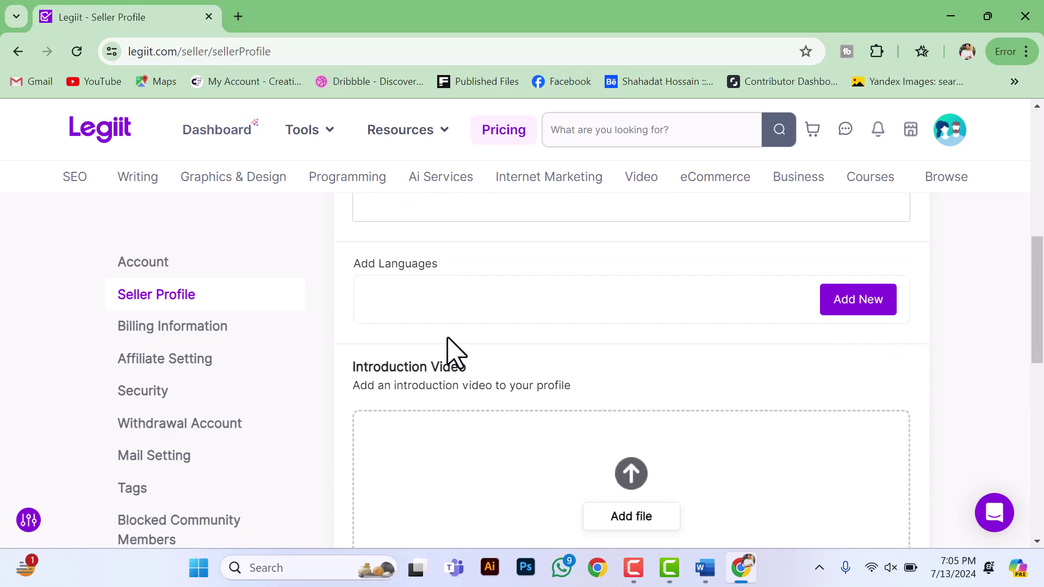
{"action": "left_click", "coordinate": [852, 308]}
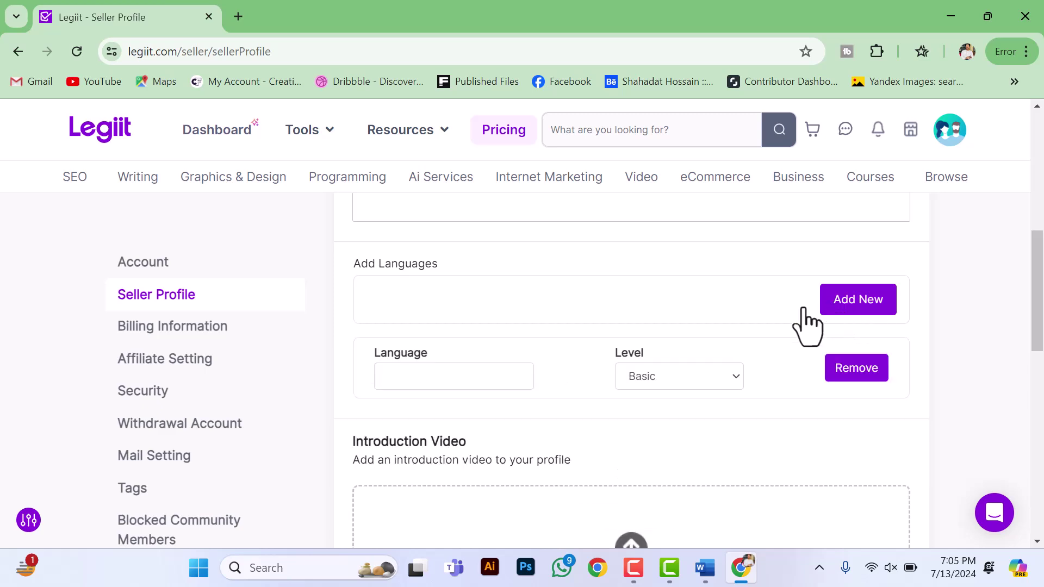
{"action": "left_click", "coordinate": [433, 375]}
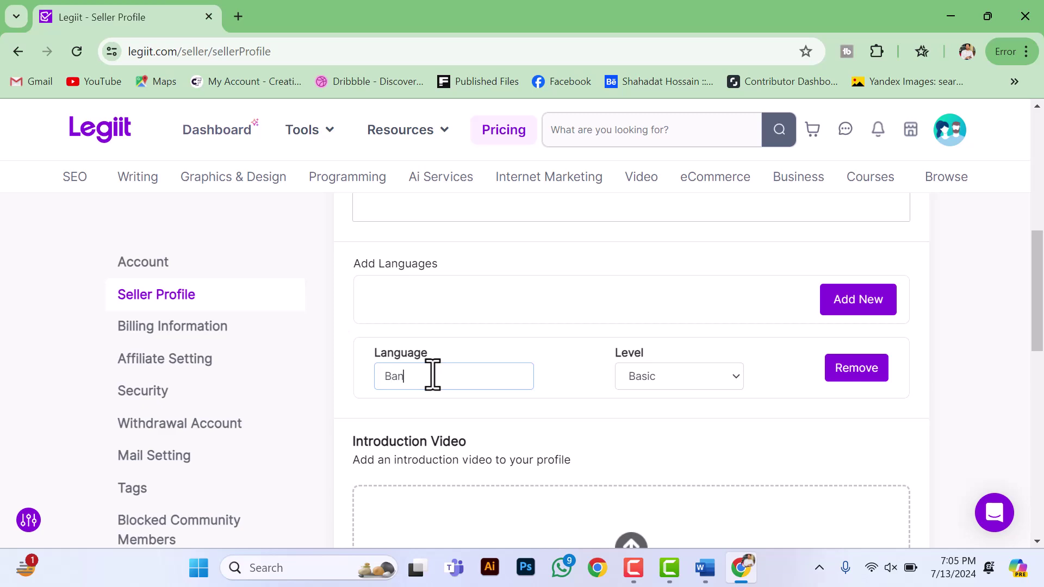
{"action": "type", "text": "Bangla"}
{"action": "left_click", "coordinate": [652, 376]}
{"action": "left_click", "coordinate": [617, 443]}
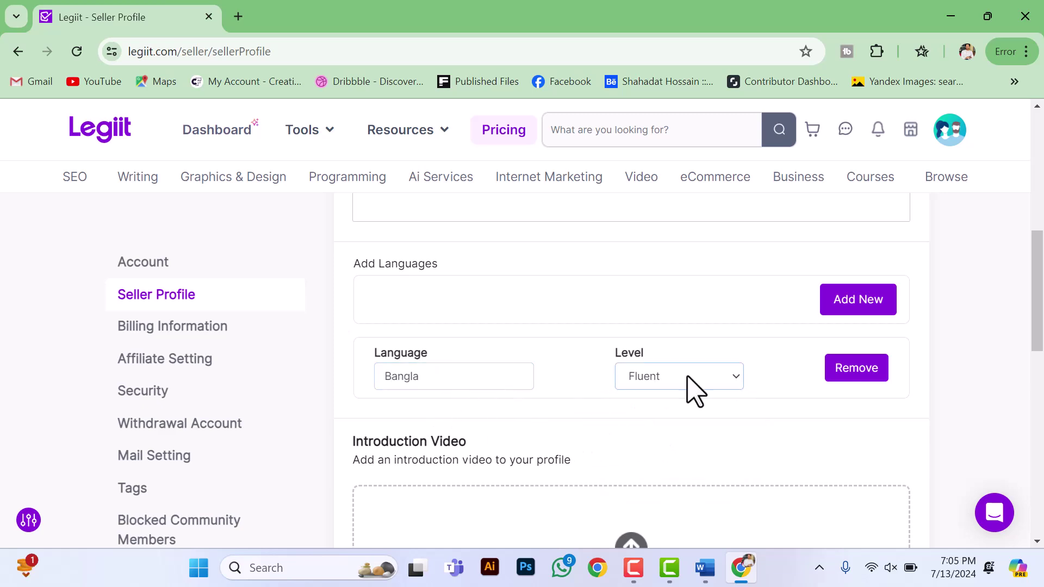
Step: Add English as a second language, also at Fluent level
{"action": "left_click", "coordinate": [858, 301]}
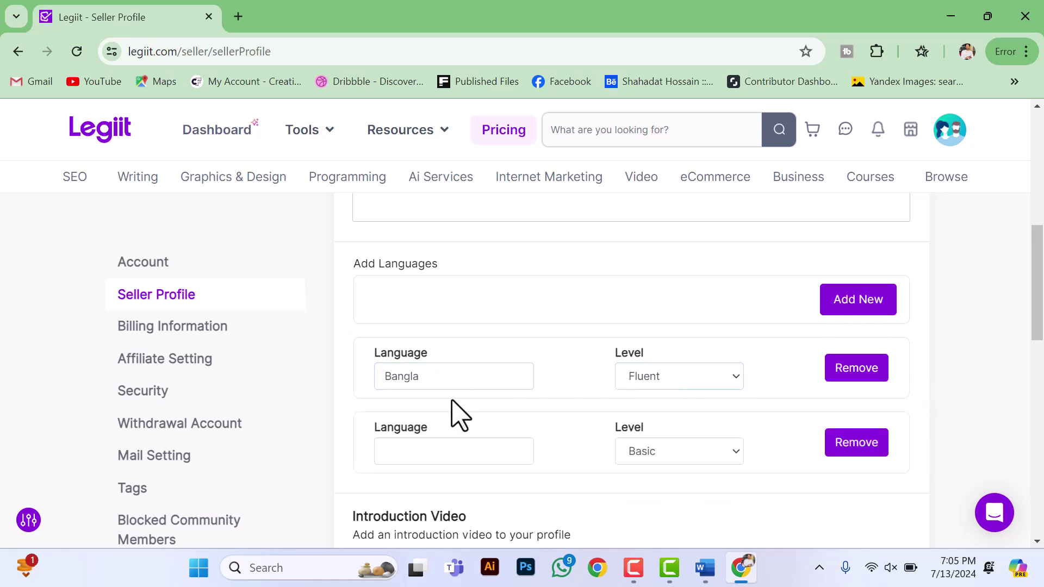
{"action": "double_click", "coordinate": [514, 383]}
{"action": "left_click", "coordinate": [429, 452]}
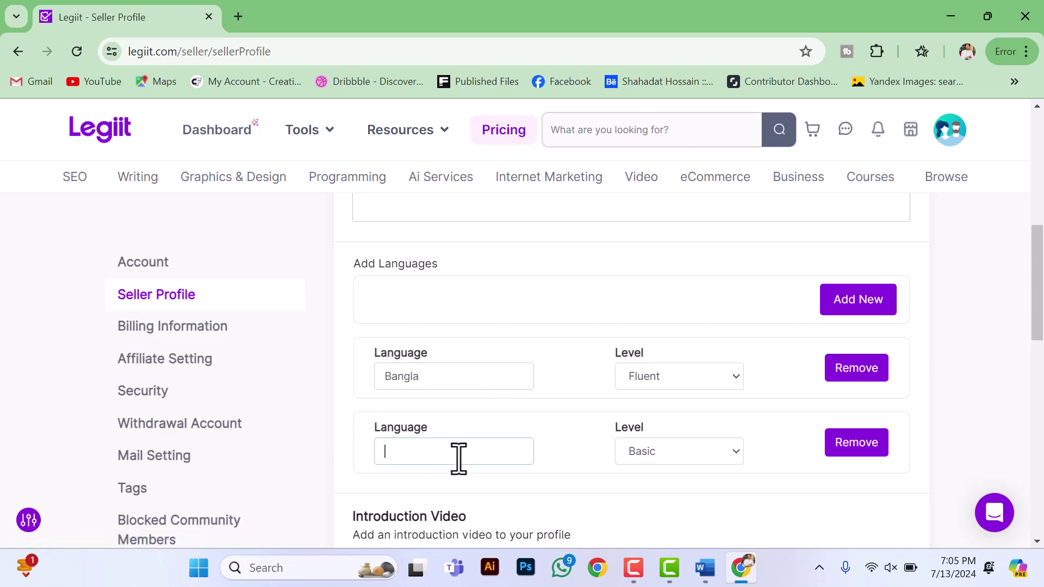
{"action": "type", "text": "English"}
{"action": "left_click", "coordinate": [659, 456]}
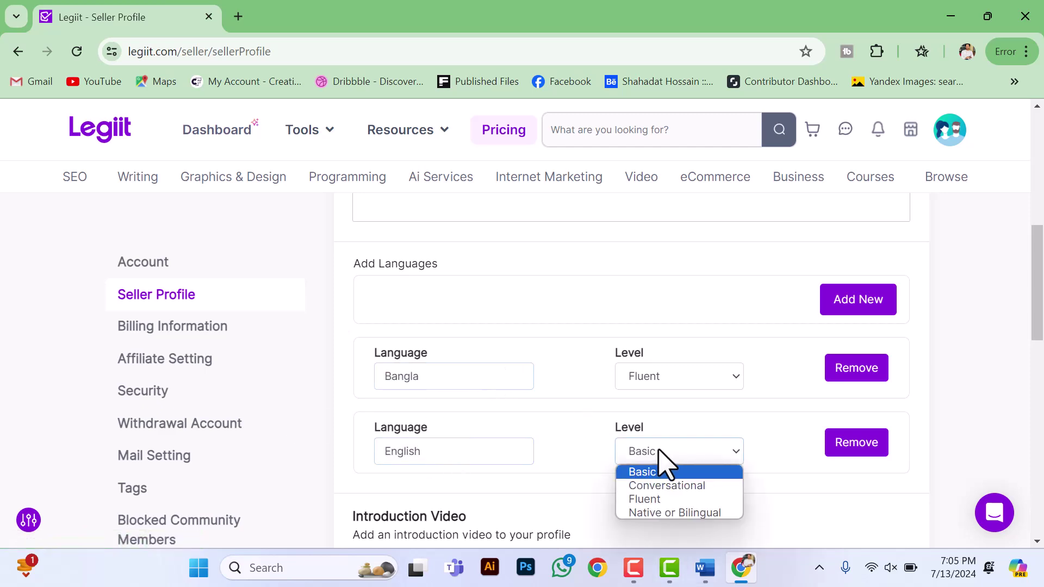
{"action": "left_click", "coordinate": [654, 500]}
{"action": "scroll", "coordinate": [612, 475], "scroll_direction": "down", "scroll_amount": 1}
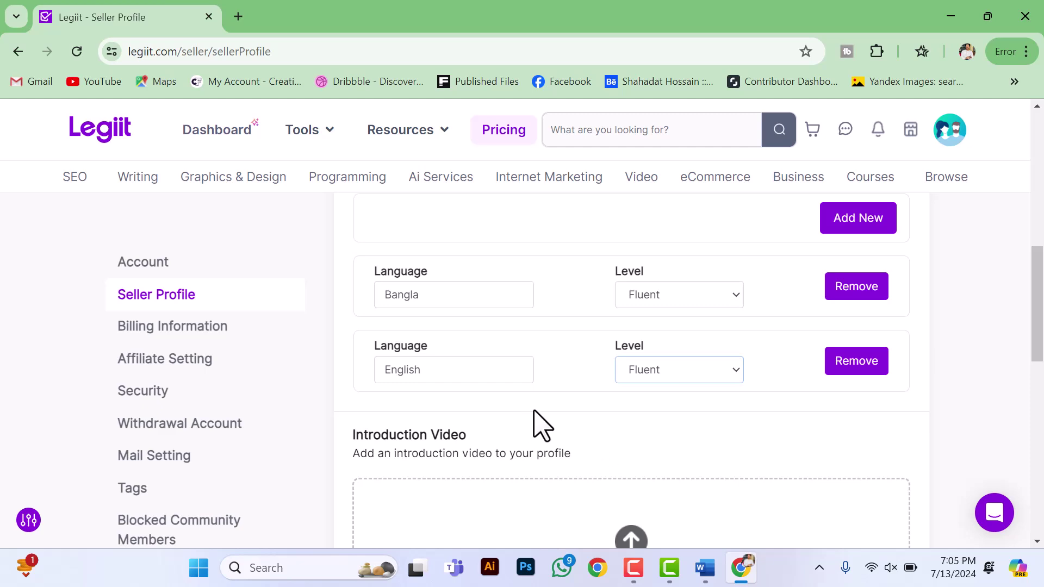
{"action": "scroll", "coordinate": [576, 408], "scroll_direction": "down", "scroll_amount": 1}
{"action": "scroll", "coordinate": [505, 380], "scroll_direction": "down", "scroll_amount": 1}
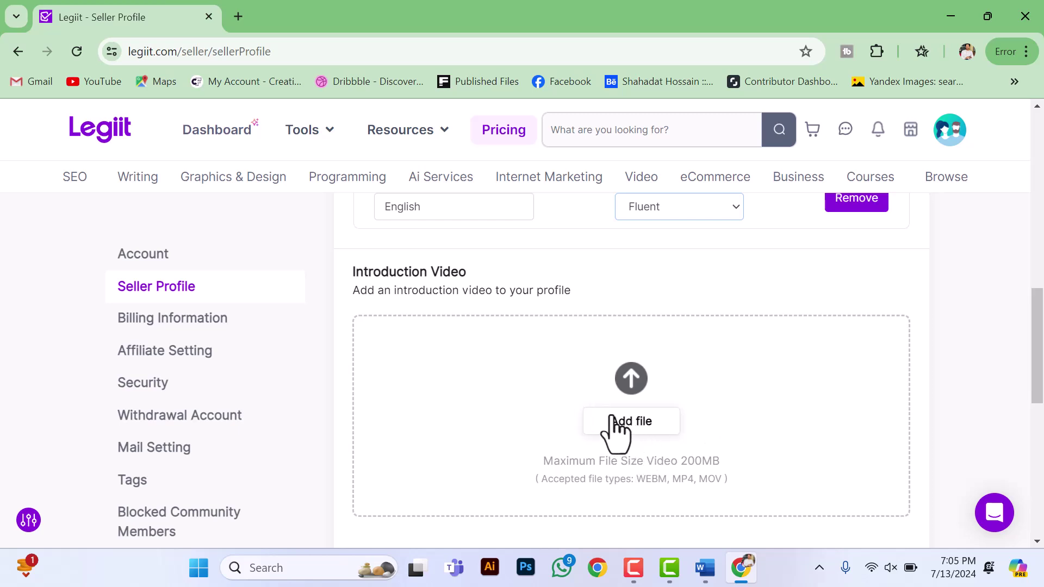
Step: Submit the seller profile with Update and reload the Seller Profile settings page
{"action": "scroll", "coordinate": [603, 411], "scroll_direction": "down", "scroll_amount": 1}
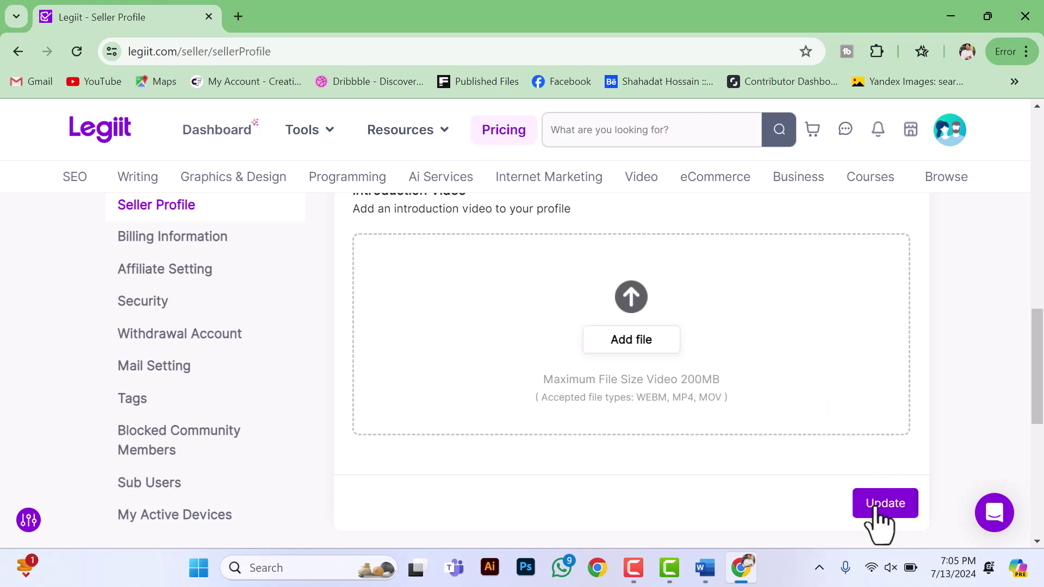
{"action": "left_click", "coordinate": [892, 503]}
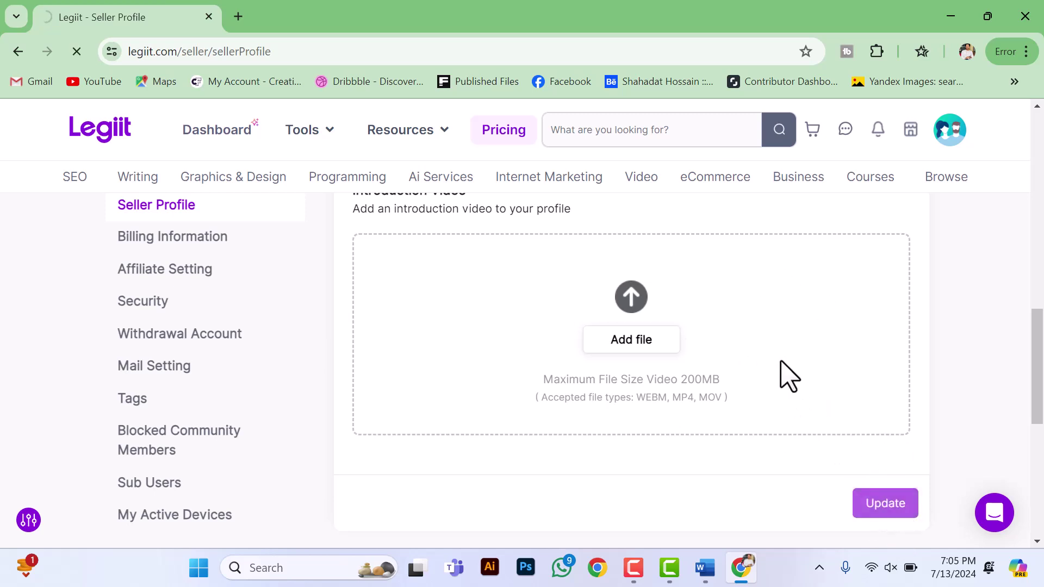
{"action": "left_click", "coordinate": [204, 300]}
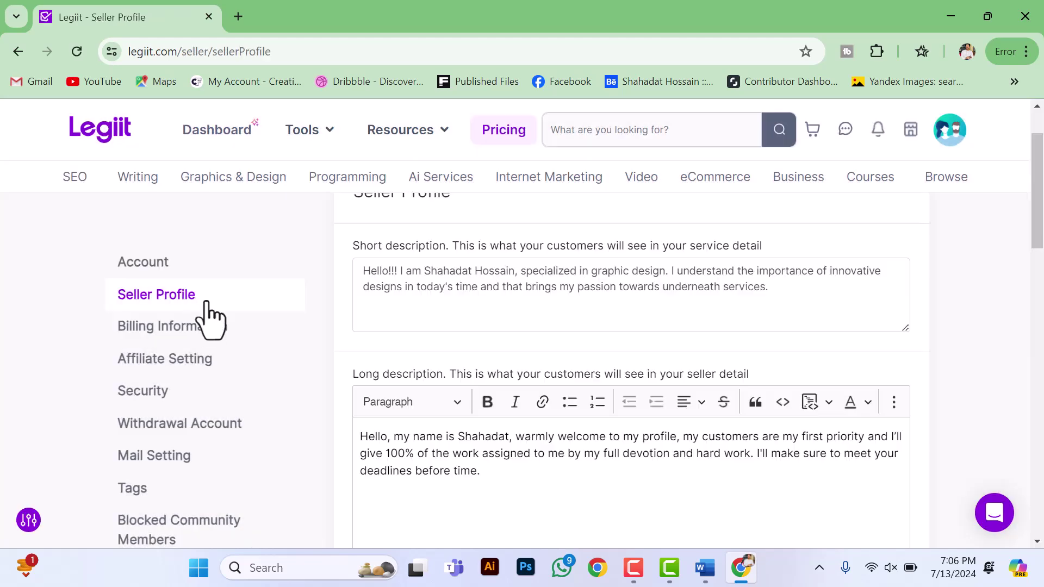
Step: In Billing Information, fill in the full name from the saved suggestion
{"action": "left_click", "coordinate": [157, 327]}
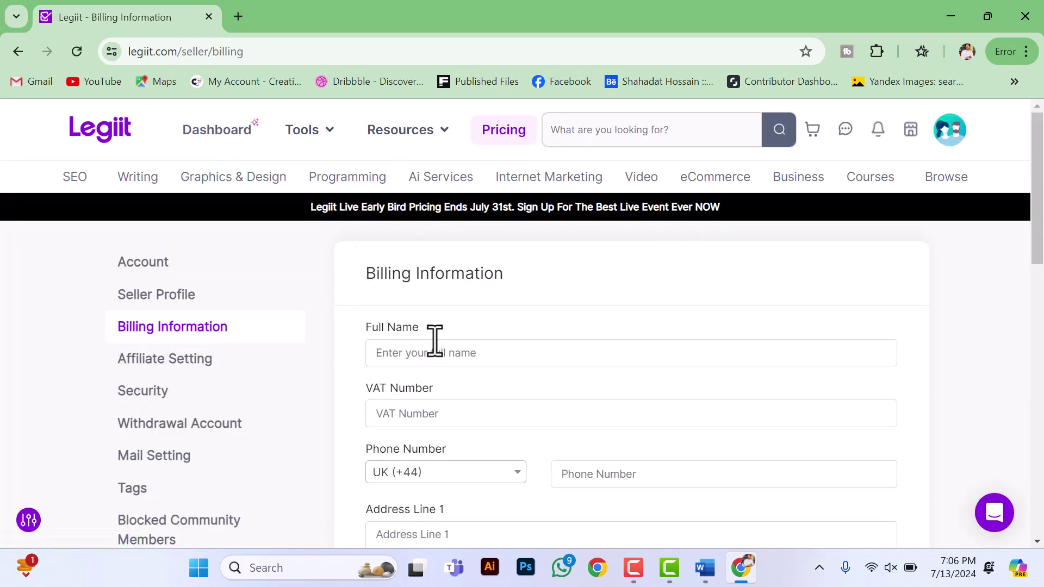
{"action": "left_click", "coordinate": [466, 353]}
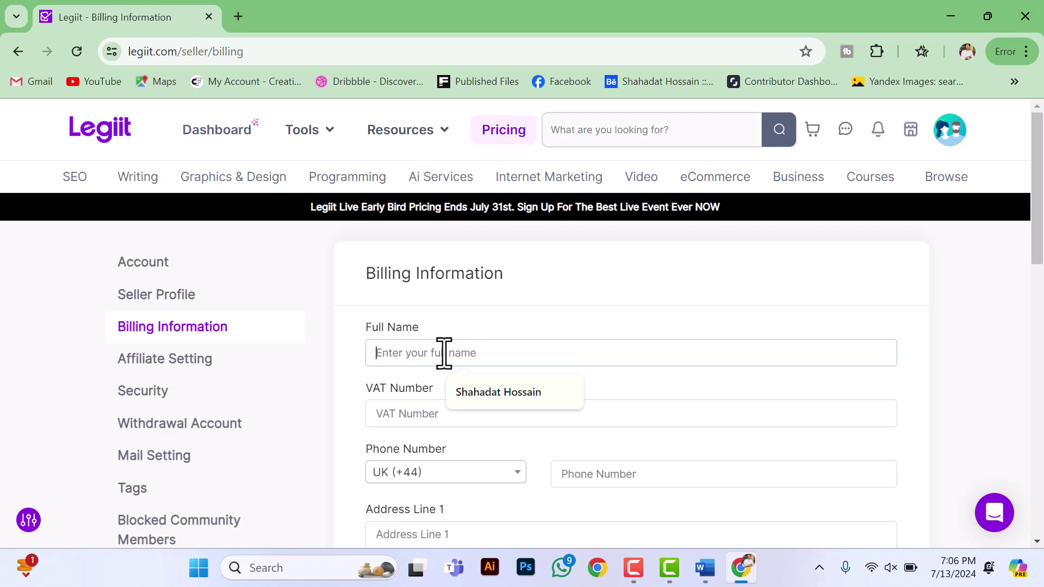
{"action": "left_click", "coordinate": [501, 402]}
{"action": "scroll", "coordinate": [481, 387], "scroll_direction": "down", "scroll_amount": 1}
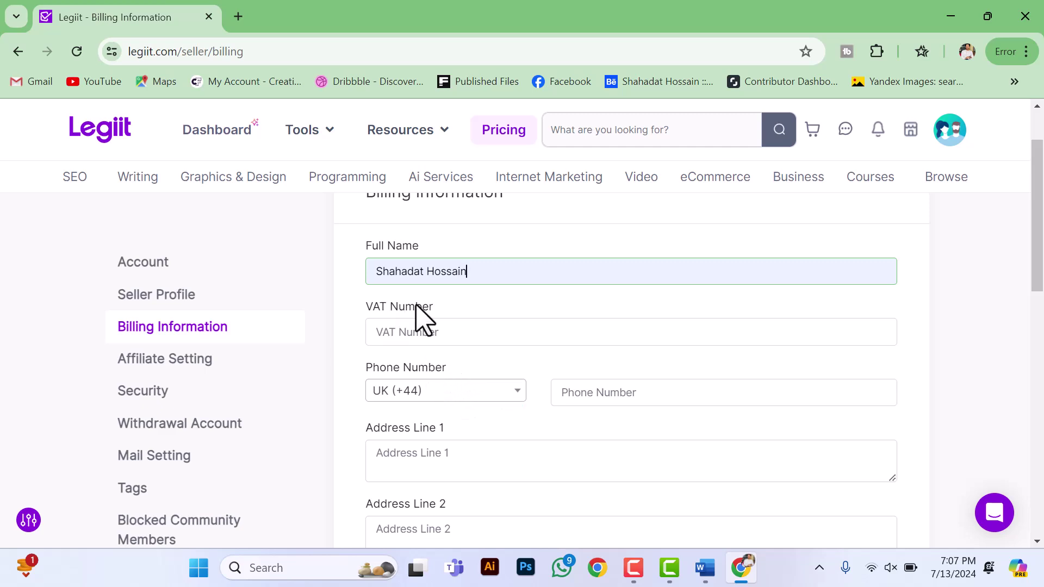
{"action": "left_click", "coordinate": [424, 330]}
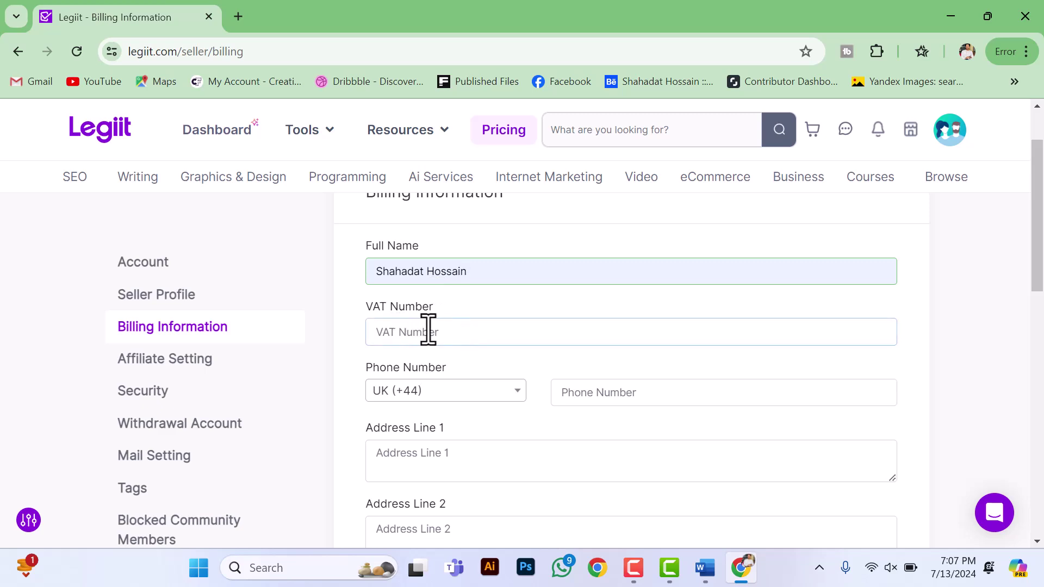
Step: Set the phone country code to Bangladesh (+880) and enter the phone number
{"action": "left_click", "coordinate": [440, 395]}
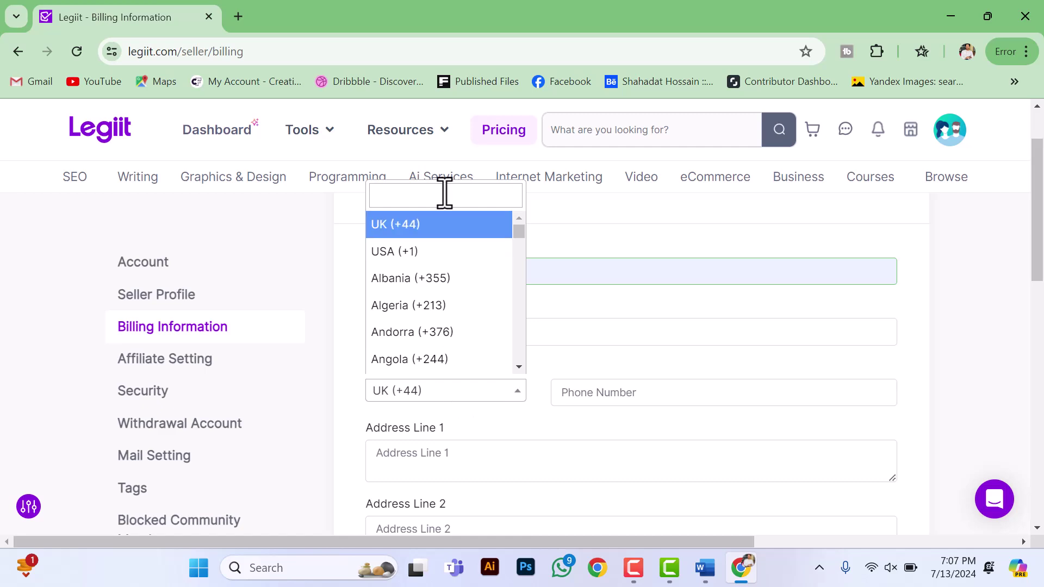
{"action": "type", "text": "ba"}
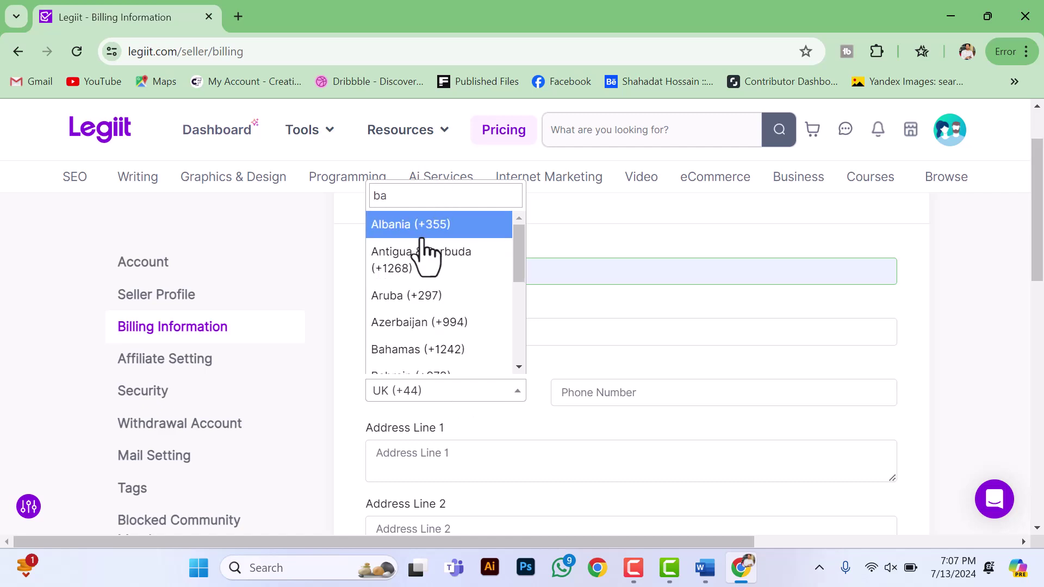
{"action": "left_click", "coordinate": [401, 353]}
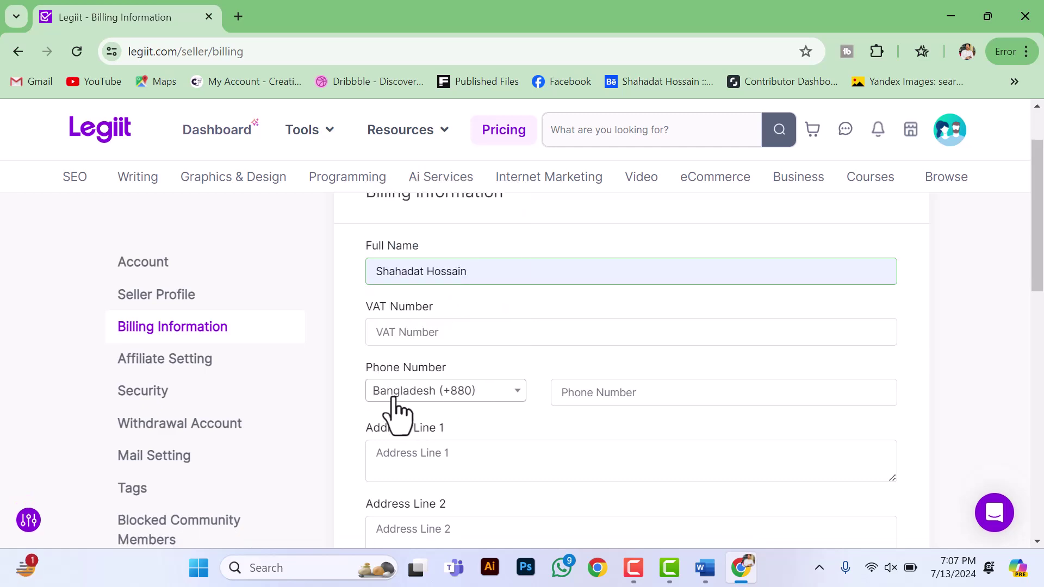
{"action": "left_click", "coordinate": [629, 390]}
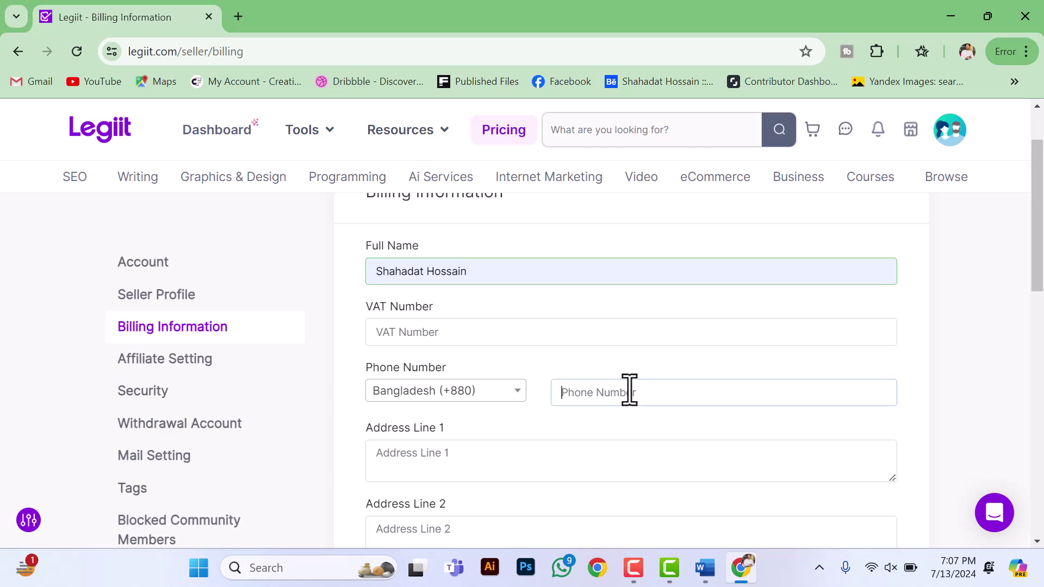
Step: Fill the address and zipcode from saved suggestions and save the billing information
{"action": "scroll", "coordinate": [462, 377], "scroll_direction": "down", "scroll_amount": 1}
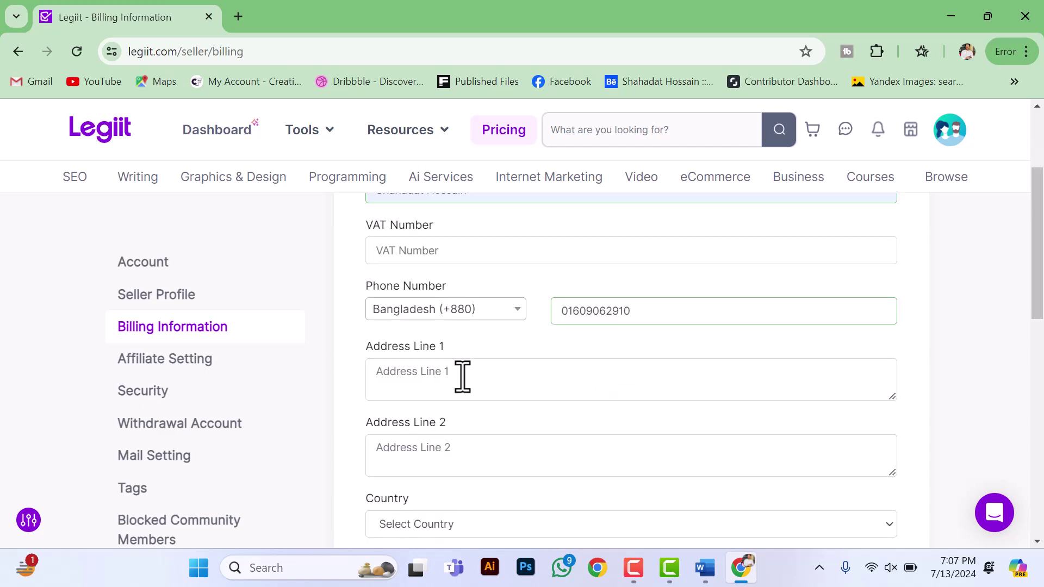
{"action": "left_click", "coordinate": [462, 376]}
{"action": "left_click", "coordinate": [549, 471]}
{"action": "scroll", "coordinate": [554, 489], "scroll_direction": "down", "scroll_amount": 3}
{"action": "left_click", "coordinate": [457, 402]}
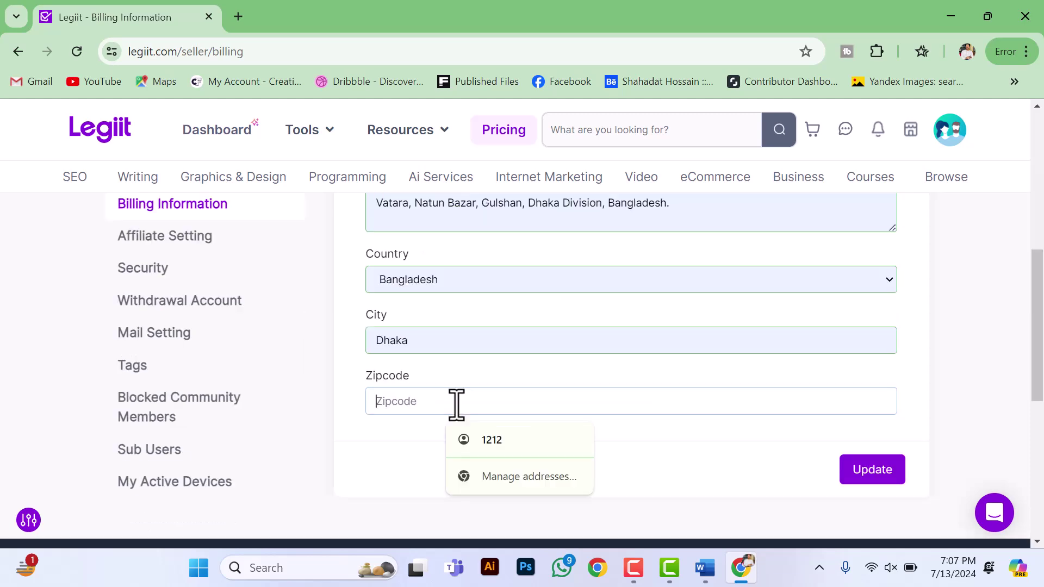
{"action": "left_click", "coordinate": [492, 440]}
{"action": "left_click", "coordinate": [869, 472]}
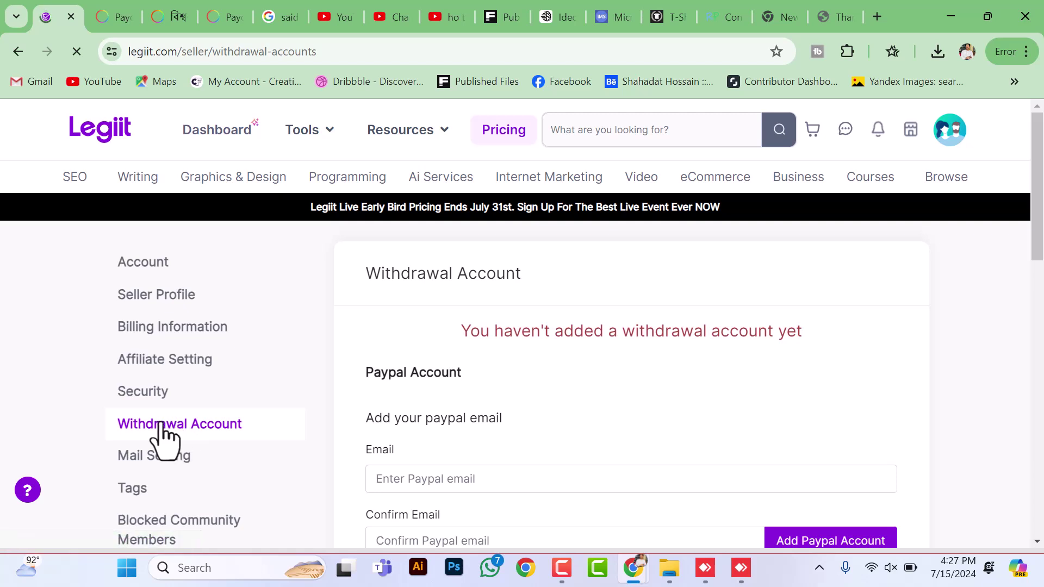
Step: Link an existing Payoneer account as the withdrawal destination by signing in to Payoneer
{"action": "scroll", "coordinate": [532, 438], "scroll_direction": "down", "scroll_amount": 4}
{"action": "scroll", "coordinate": [531, 438], "scroll_direction": "down", "scroll_amount": 3}
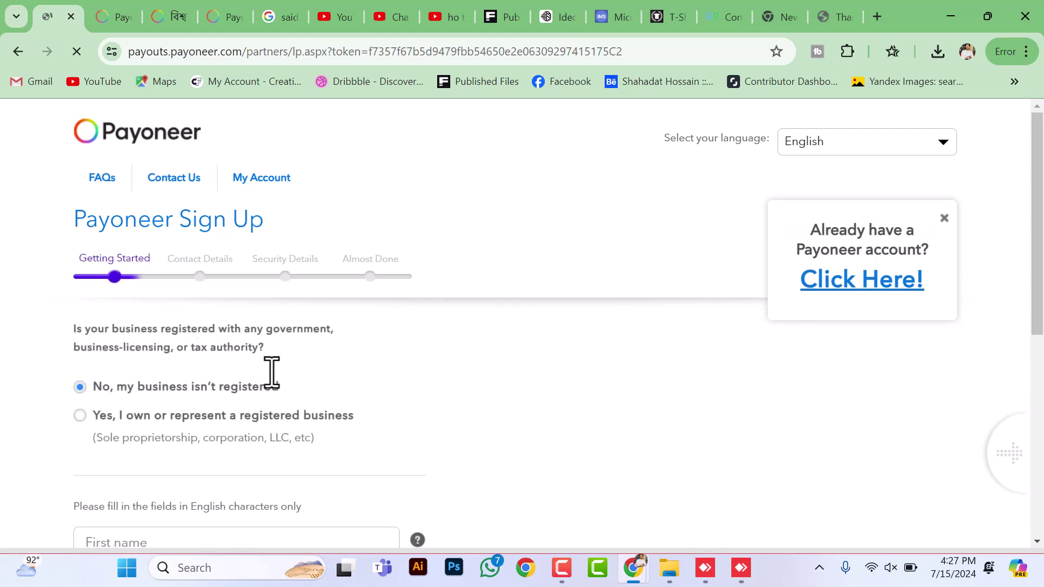
{"action": "left_click", "coordinate": [835, 299]}
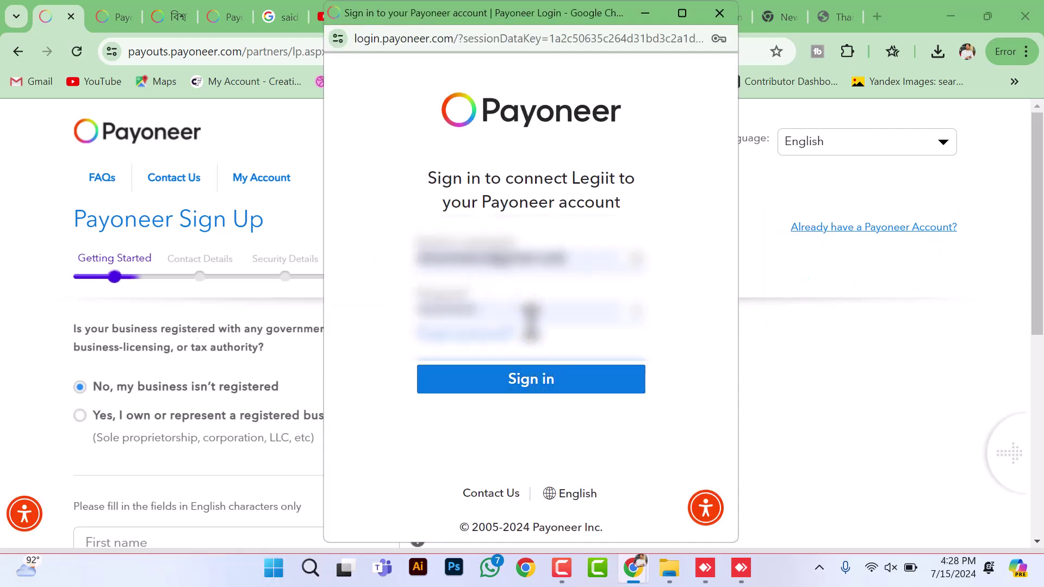
{"action": "left_click", "coordinate": [555, 379]}
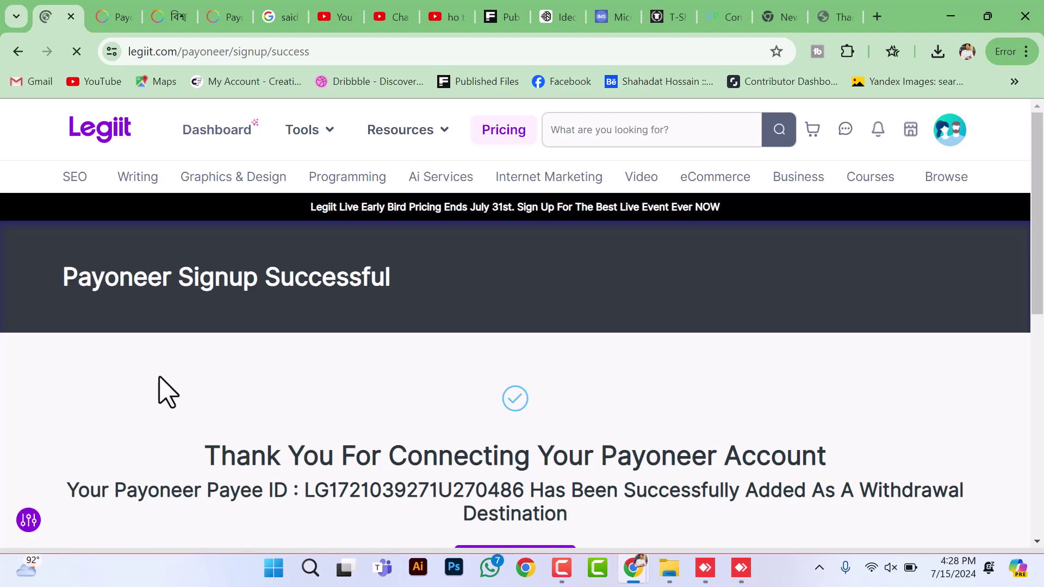
{"action": "scroll", "coordinate": [179, 359], "scroll_direction": "down", "scroll_amount": 2}
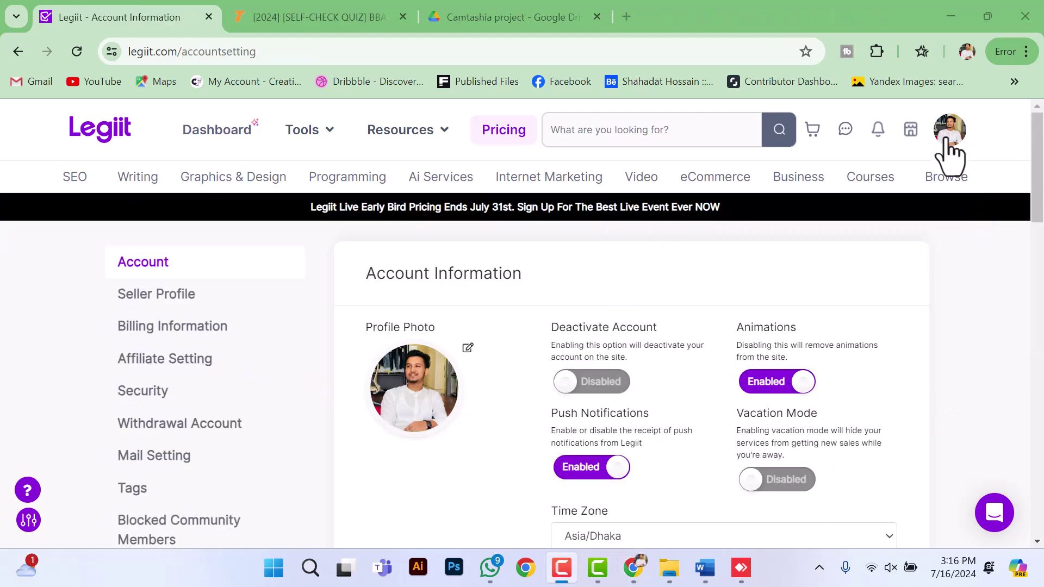
Step: Go to My Profile from the avatar menu to view the public seller page
{"action": "left_click", "coordinate": [949, 140]}
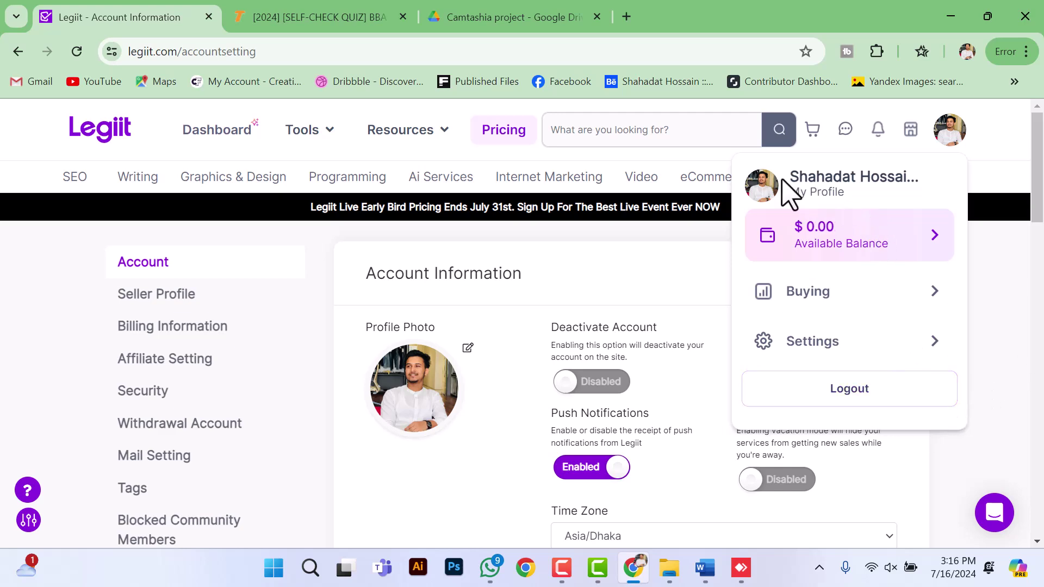
{"action": "left_click", "coordinate": [781, 195]}
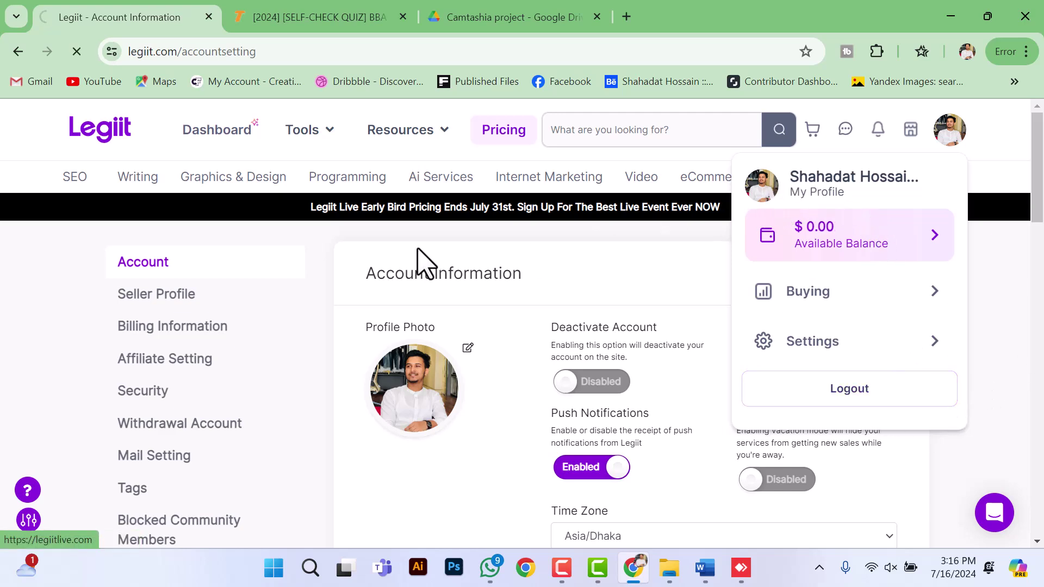
{"action": "scroll", "coordinate": [566, 396], "scroll_direction": "down", "scroll_amount": 3}
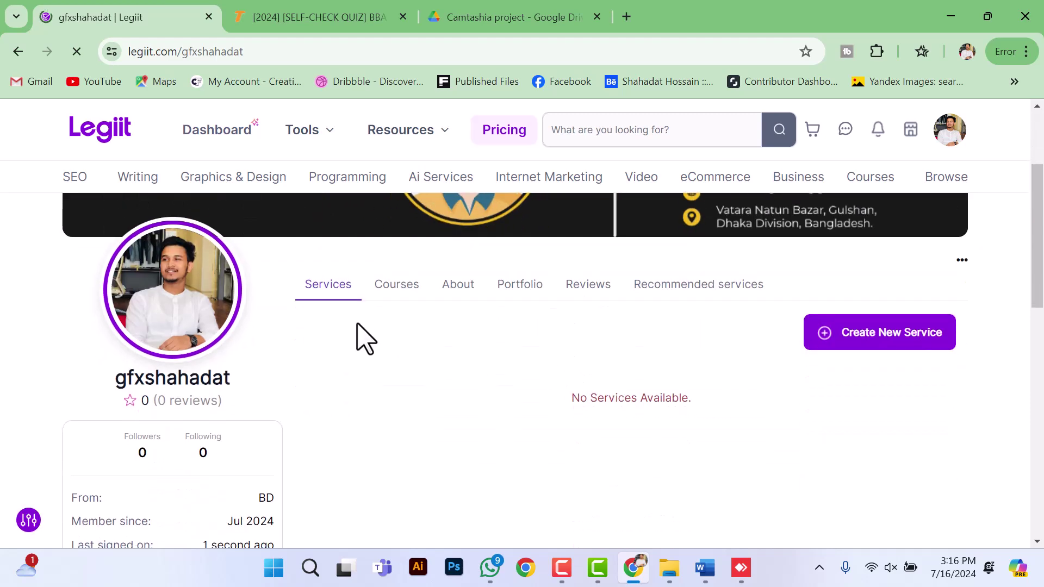
{"action": "scroll", "coordinate": [505, 383], "scroll_direction": "up", "scroll_amount": 1}
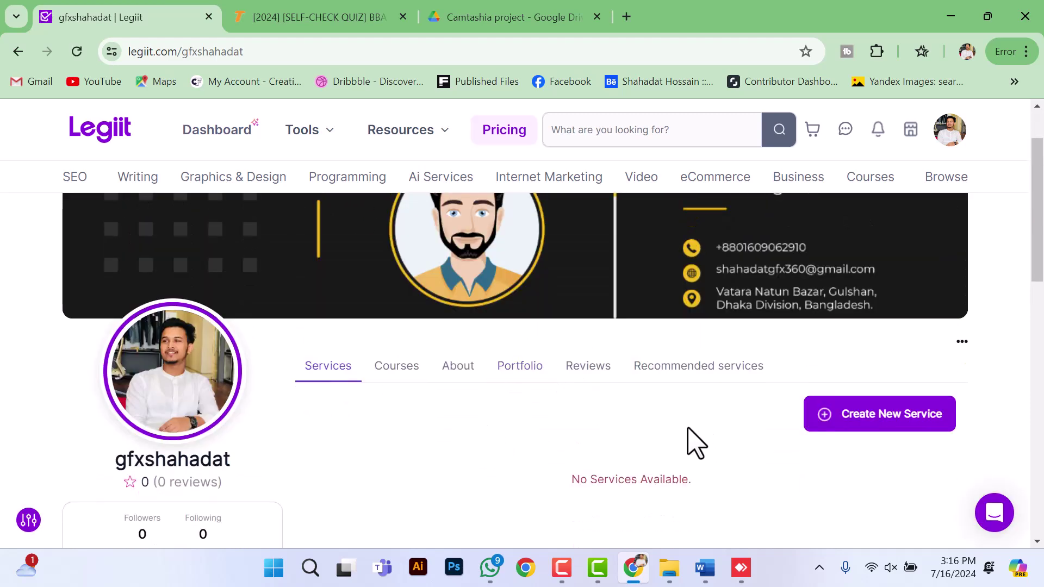
{"action": "left_click", "coordinate": [873, 426]}
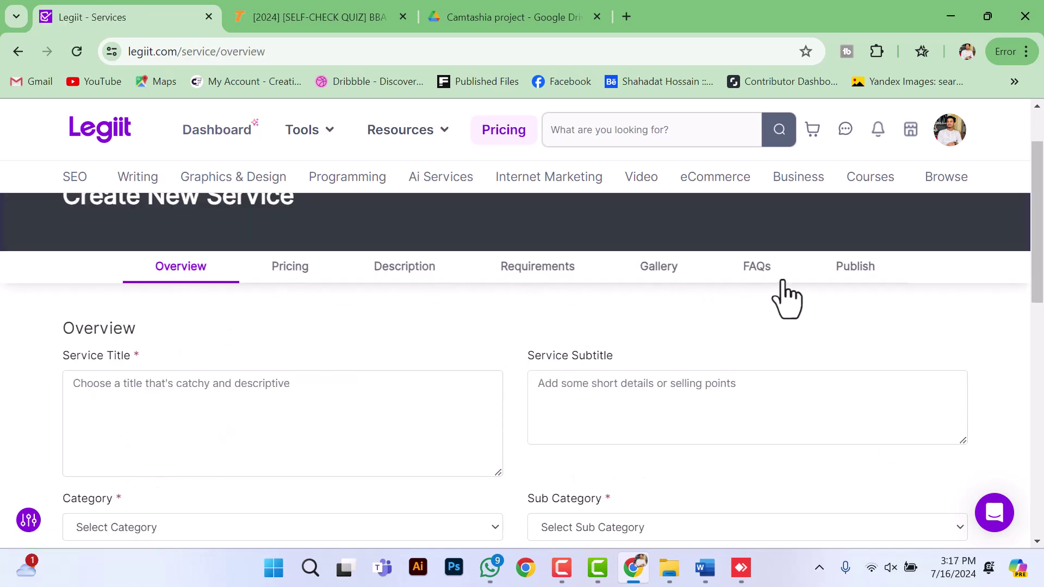
{"action": "scroll", "coordinate": [332, 386], "scroll_direction": "down", "scroll_amount": 2}
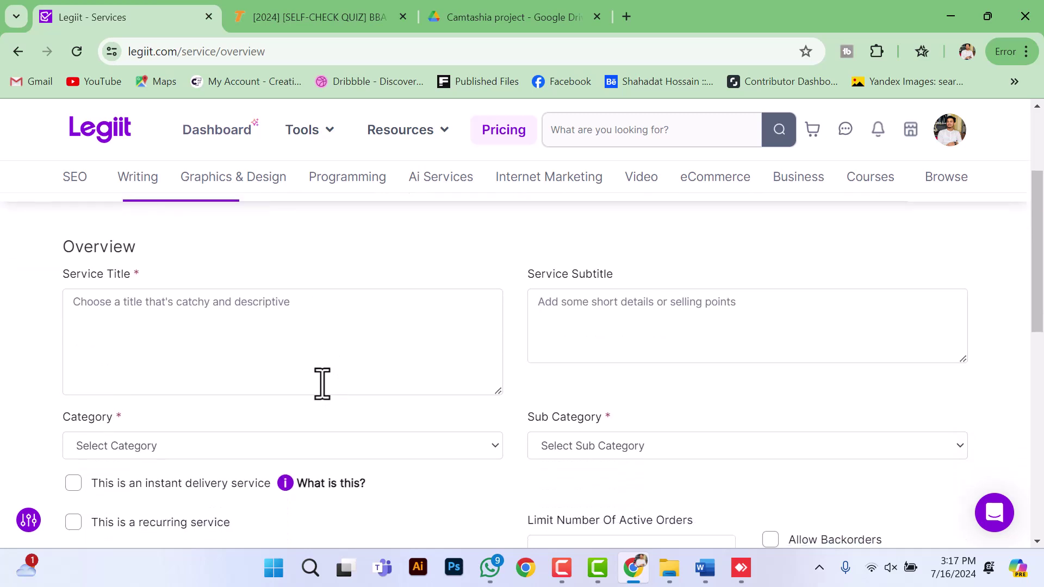
{"action": "scroll", "coordinate": [312, 413], "scroll_direction": "up", "scroll_amount": 2}
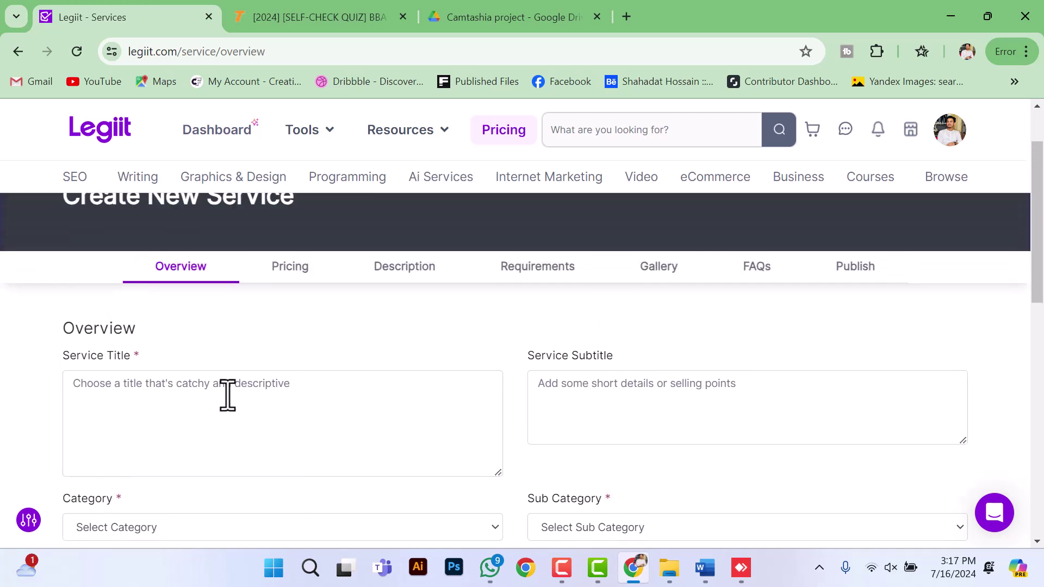
{"action": "scroll", "coordinate": [229, 388], "scroll_direction": "down", "scroll_amount": 2}
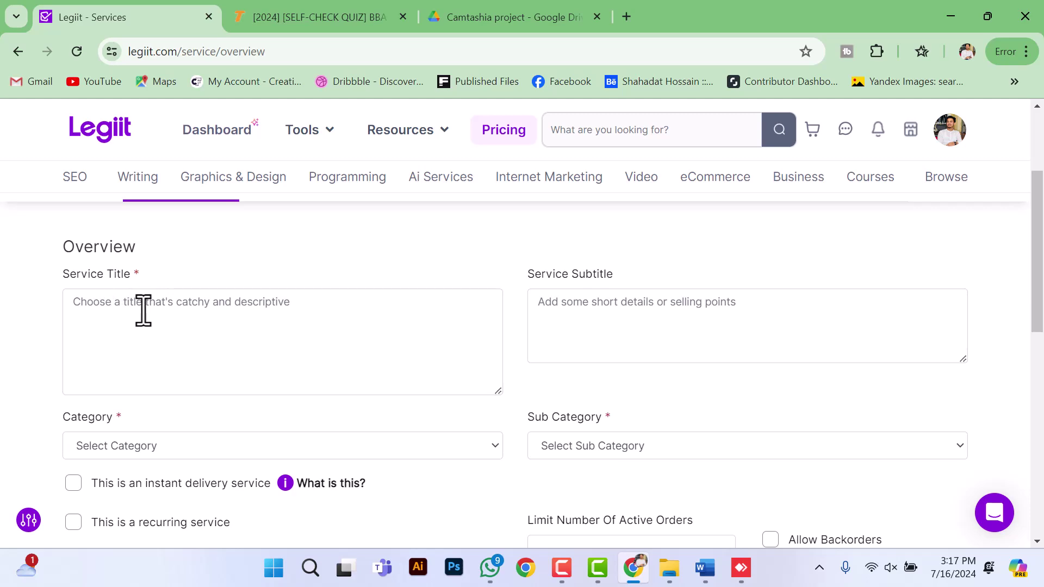
Step: Select the service title line in the header of the Word Gig details document
{"action": "left_click", "coordinate": [699, 573]}
{"action": "scroll", "coordinate": [437, 441], "scroll_direction": "down", "scroll_amount": 6}
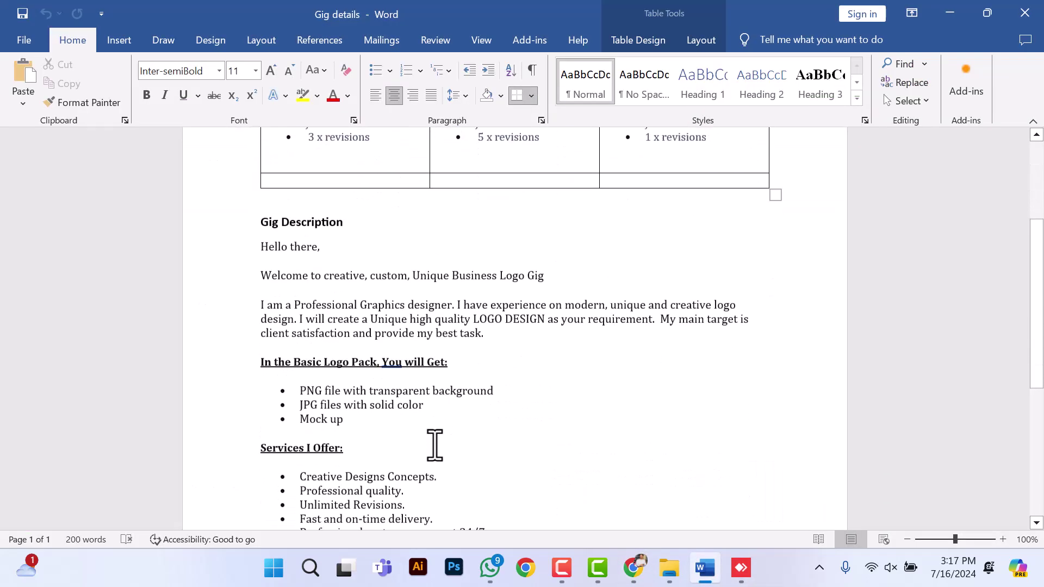
{"action": "scroll", "coordinate": [434, 441], "scroll_direction": "down", "scroll_amount": 5}
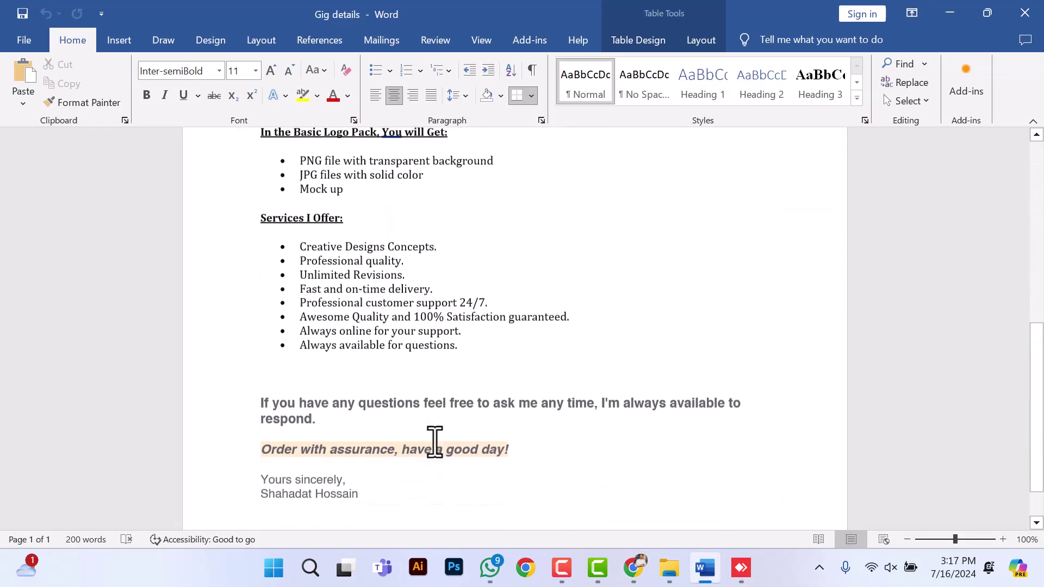
{"action": "scroll", "coordinate": [434, 442], "scroll_direction": "up", "scroll_amount": 3}
{"action": "scroll", "coordinate": [433, 441], "scroll_direction": "up", "scroll_amount": 8}
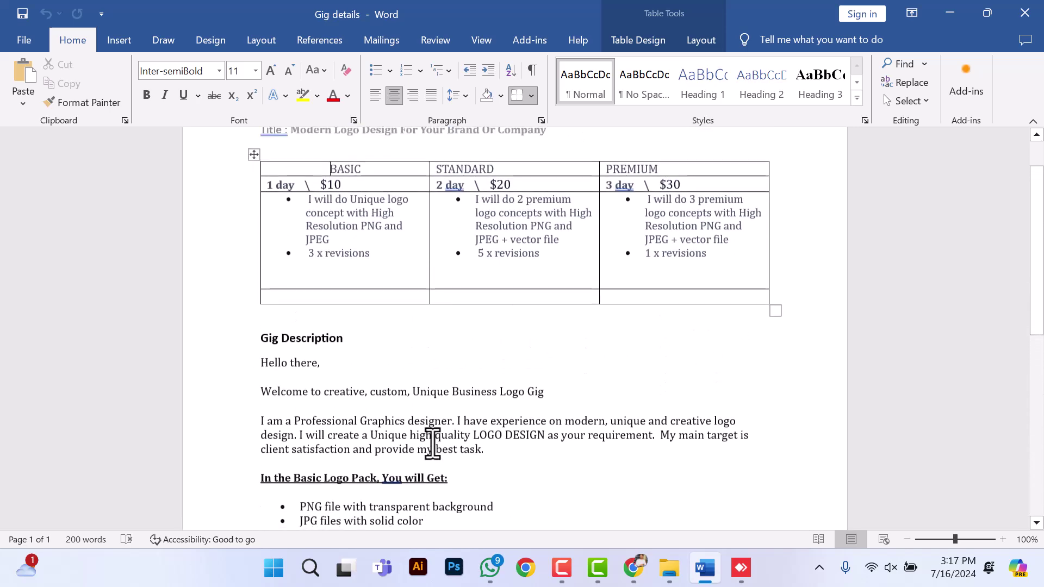
{"action": "double_click", "coordinate": [365, 188]}
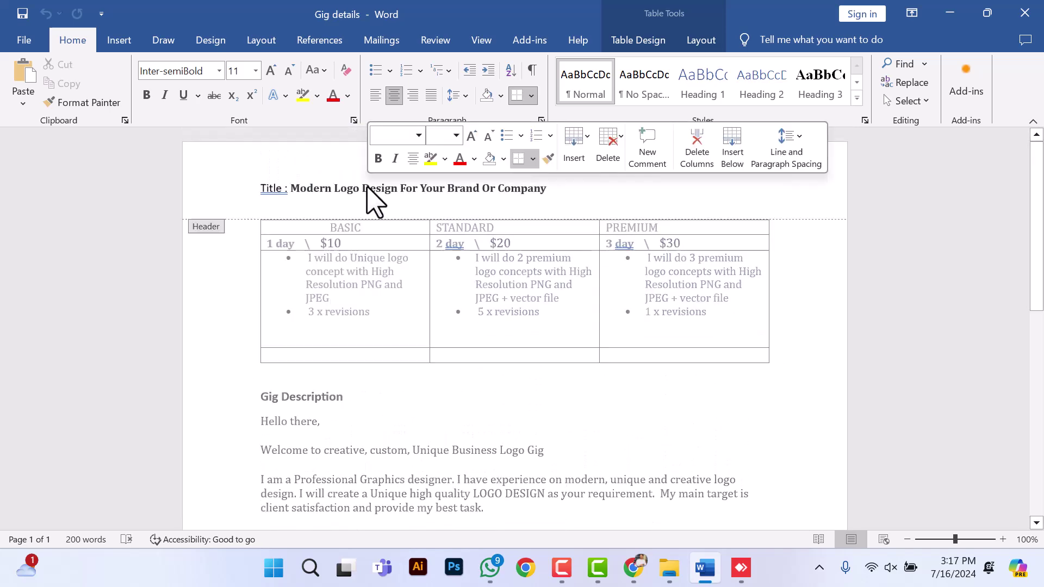
{"action": "left_click_drag", "start_coordinate": [290, 189], "coordinate": [548, 191]}
{"action": "key", "text": "ctrl+c"}
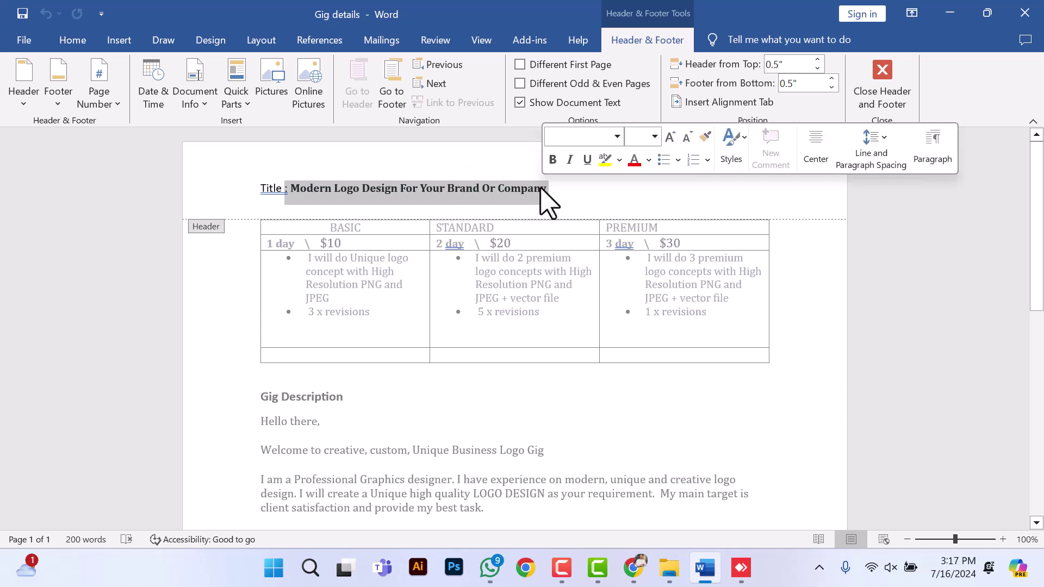
{"action": "left_click", "coordinate": [949, 16]}
Step: Paste 'Modern Logo Design For Your Brand Or Company' as the Service Title, removing the leading colon
{"action": "left_click", "coordinate": [119, 318]}
{"action": "key", "text": "ctrl+v"}
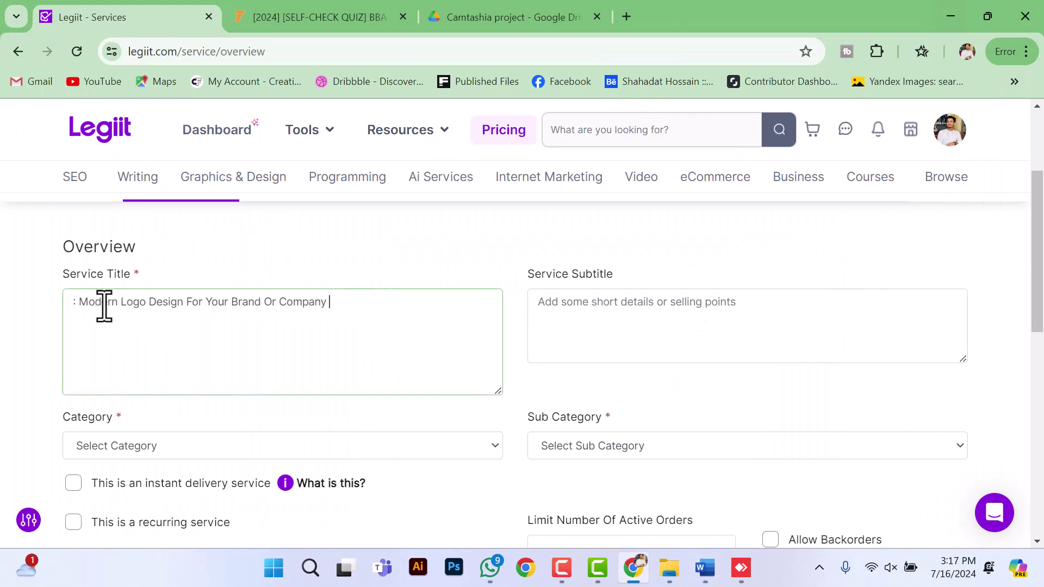
{"action": "key", "text": "Delete"}
{"action": "key", "text": "Delete"}
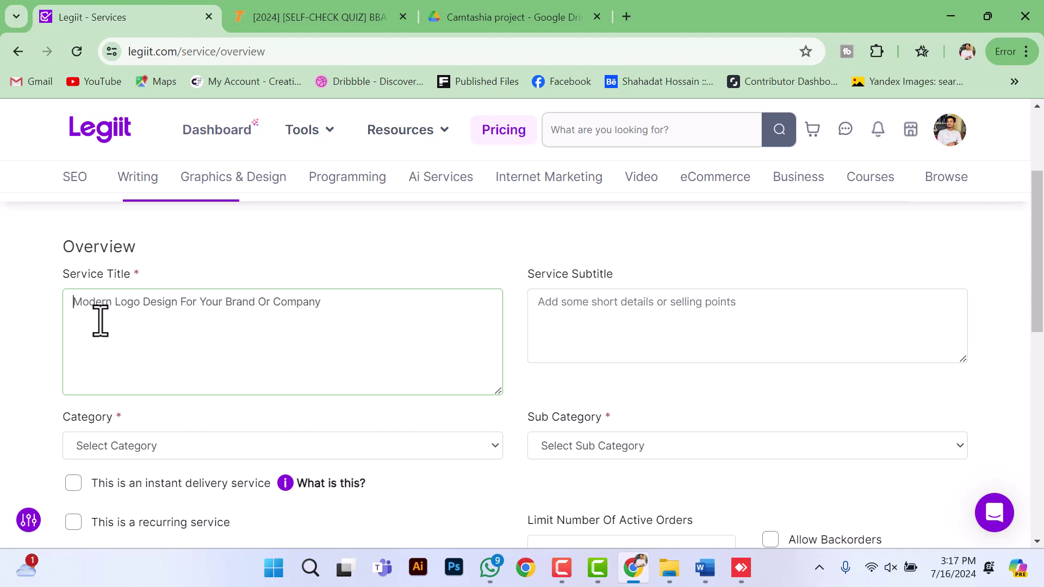
{"action": "scroll", "coordinate": [321, 357], "scroll_direction": "down", "scroll_amount": 1}
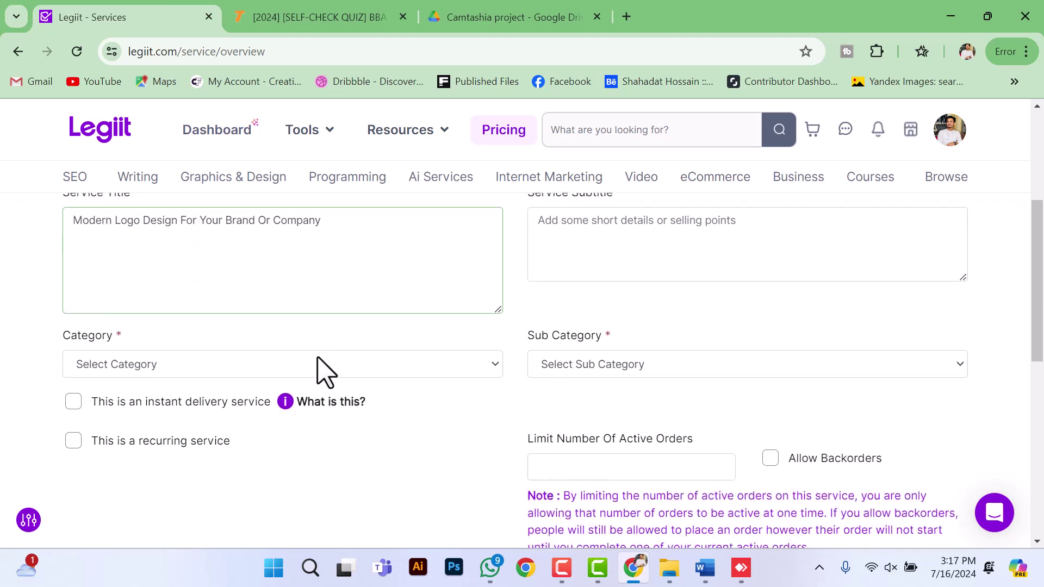
Step: Choose category Graphics & Design and sub category Logo Design, then save the overview
{"action": "left_click", "coordinate": [152, 372]}
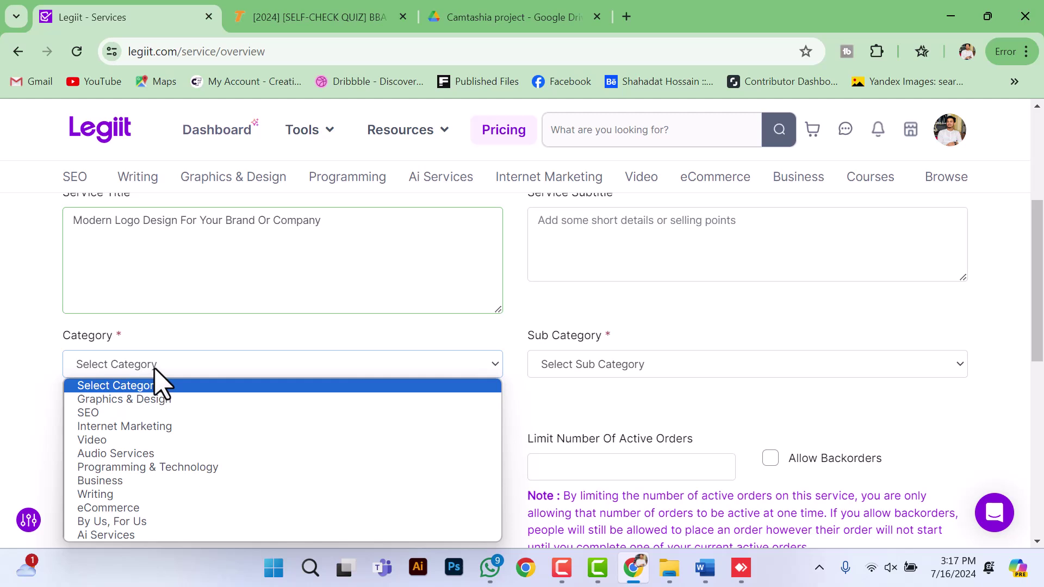
{"action": "left_click", "coordinate": [118, 402]}
{"action": "left_click", "coordinate": [926, 364]}
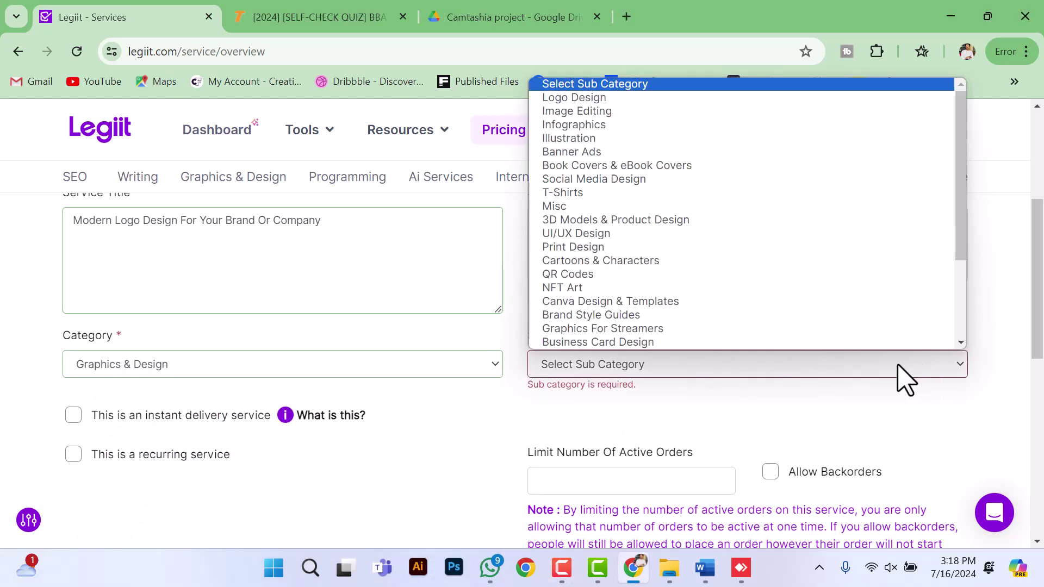
{"action": "left_click", "coordinate": [625, 97]}
{"action": "scroll", "coordinate": [641, 310], "scroll_direction": "up", "scroll_amount": 1}
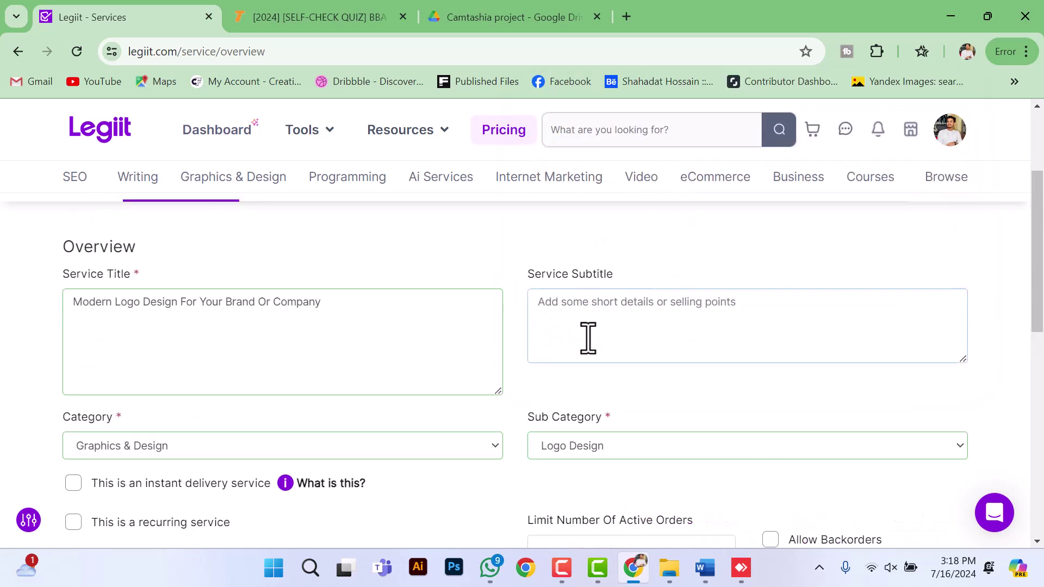
{"action": "left_click", "coordinate": [573, 324]}
{"action": "scroll", "coordinate": [573, 346], "scroll_direction": "down", "scroll_amount": 3}
{"action": "left_click", "coordinate": [877, 437]}
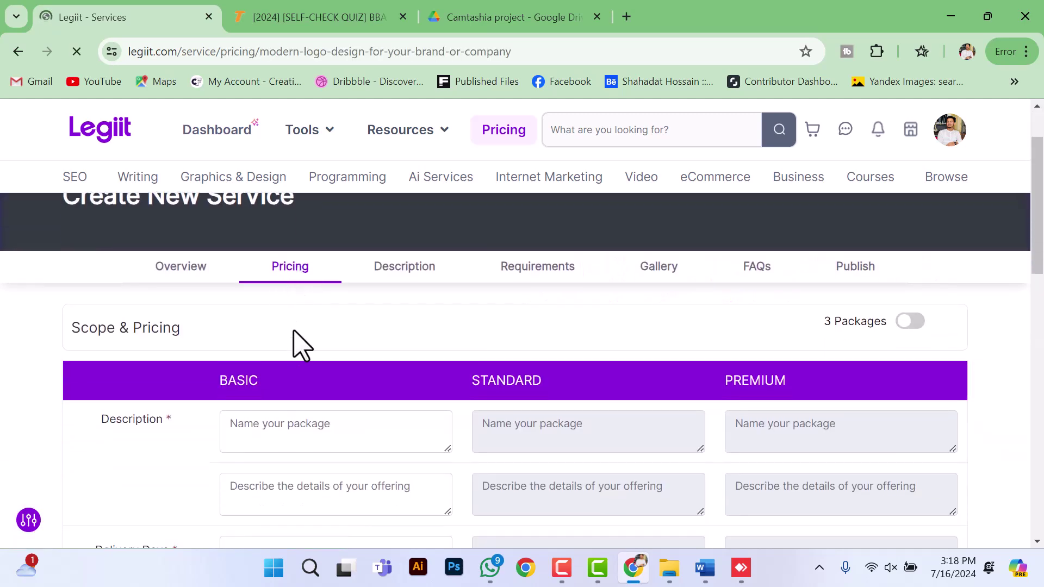
Step: Enable the three-package pricing option on the Pricing tab
{"action": "scroll", "coordinate": [296, 337], "scroll_direction": "down", "scroll_amount": 1}
{"action": "scroll", "coordinate": [239, 299], "scroll_direction": "down", "scroll_amount": 1}
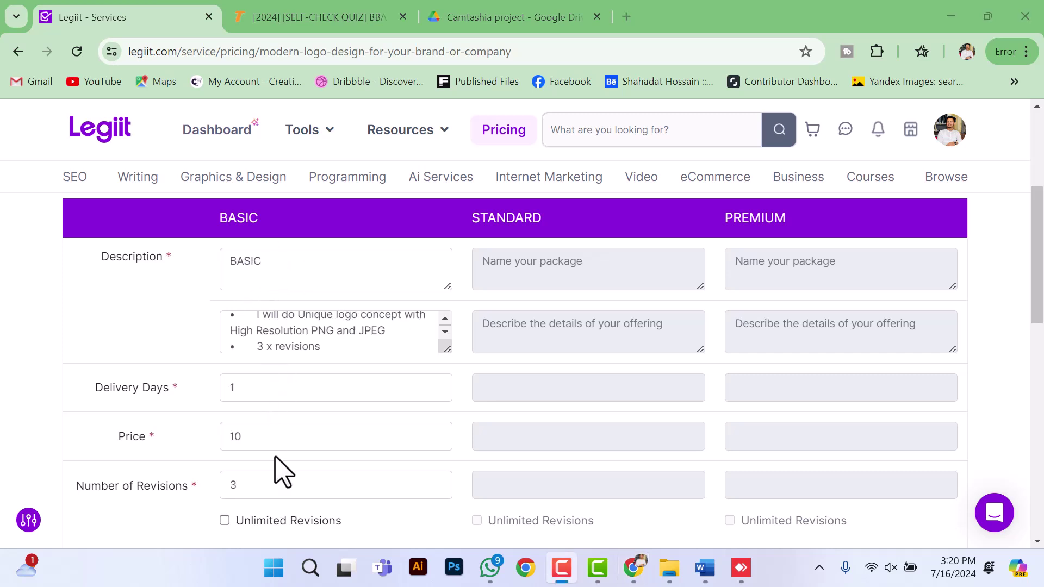
{"action": "scroll", "coordinate": [326, 394], "scroll_direction": "up", "scroll_amount": 1}
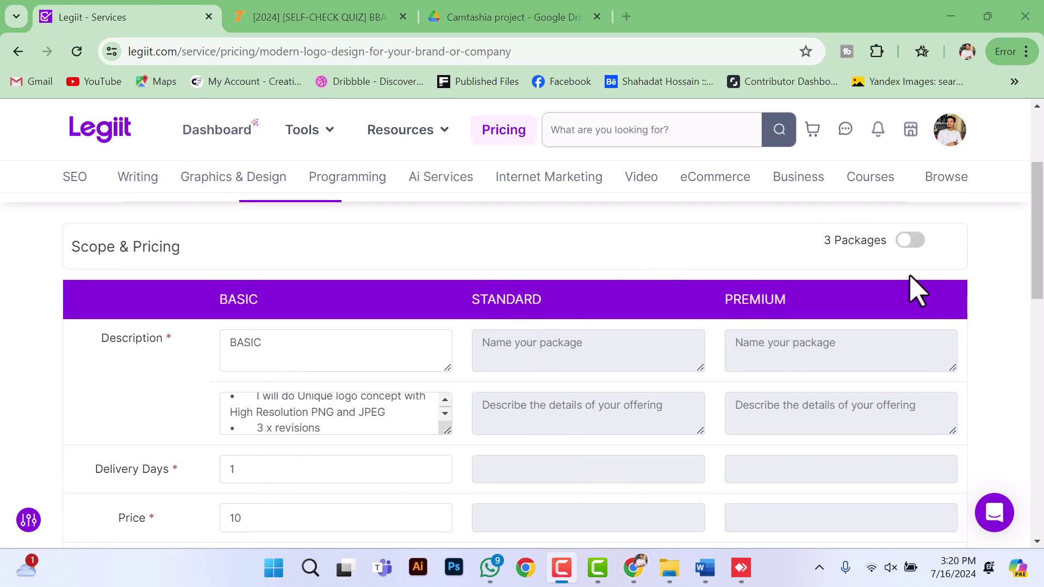
{"action": "left_click", "coordinate": [905, 257]}
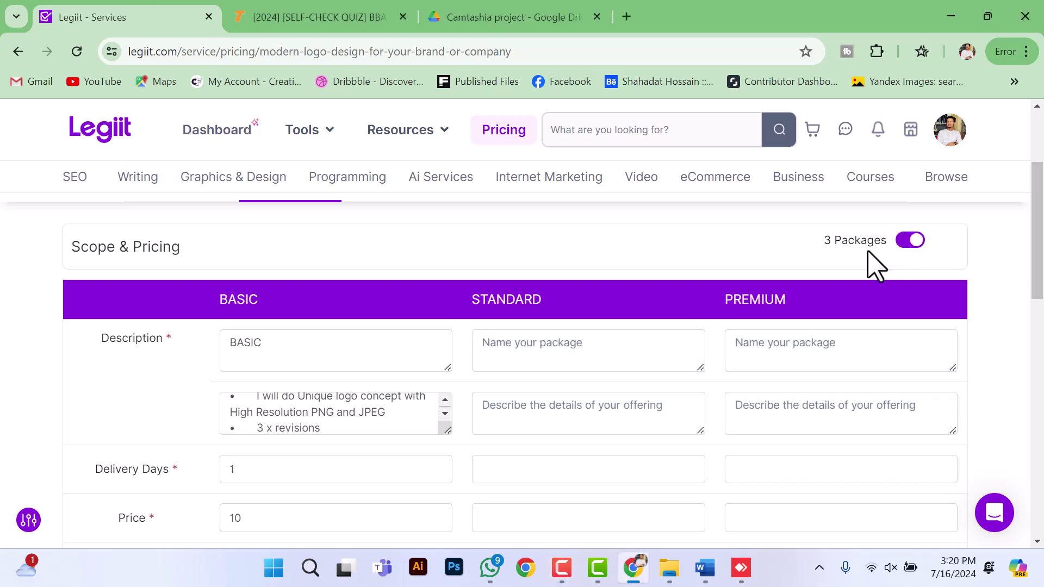
{"action": "scroll", "coordinate": [679, 326], "scroll_direction": "down", "scroll_amount": 1}
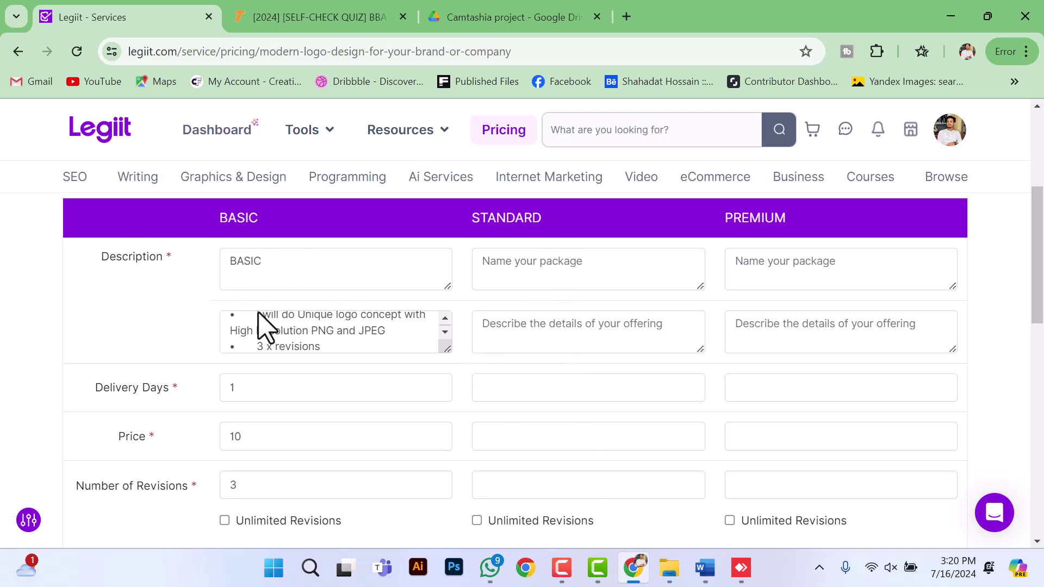
{"action": "scroll", "coordinate": [271, 337], "scroll_direction": "up", "scroll_amount": 1}
{"action": "scroll", "coordinate": [264, 333], "scroll_direction": "down", "scroll_amount": 1}
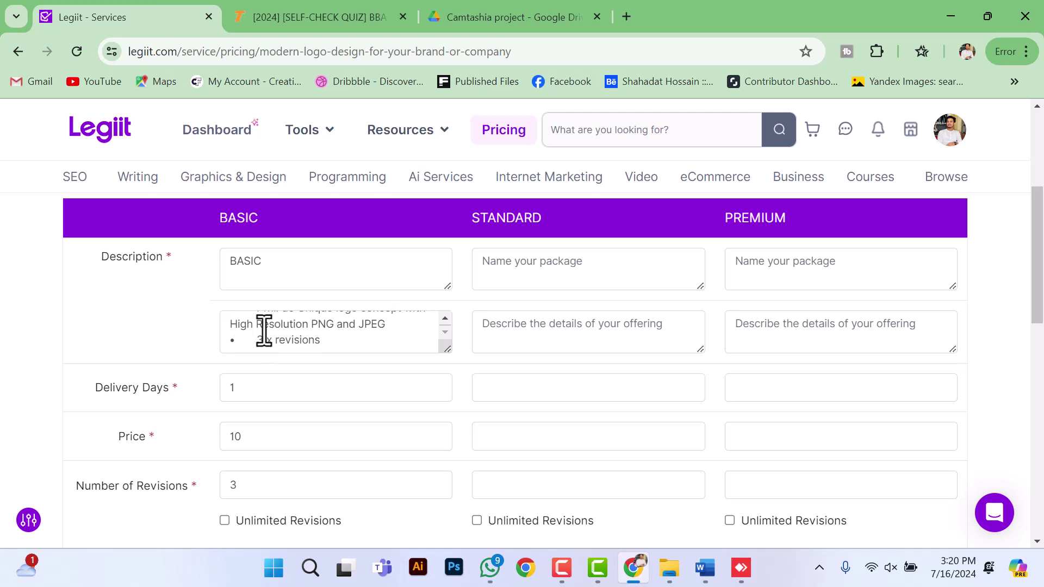
{"action": "scroll", "coordinate": [263, 328], "scroll_direction": "up", "scroll_amount": 1}
{"action": "scroll", "coordinate": [318, 327], "scroll_direction": "down", "scroll_amount": 1}
{"action": "scroll", "coordinate": [188, 429], "scroll_direction": "down", "scroll_amount": 1}
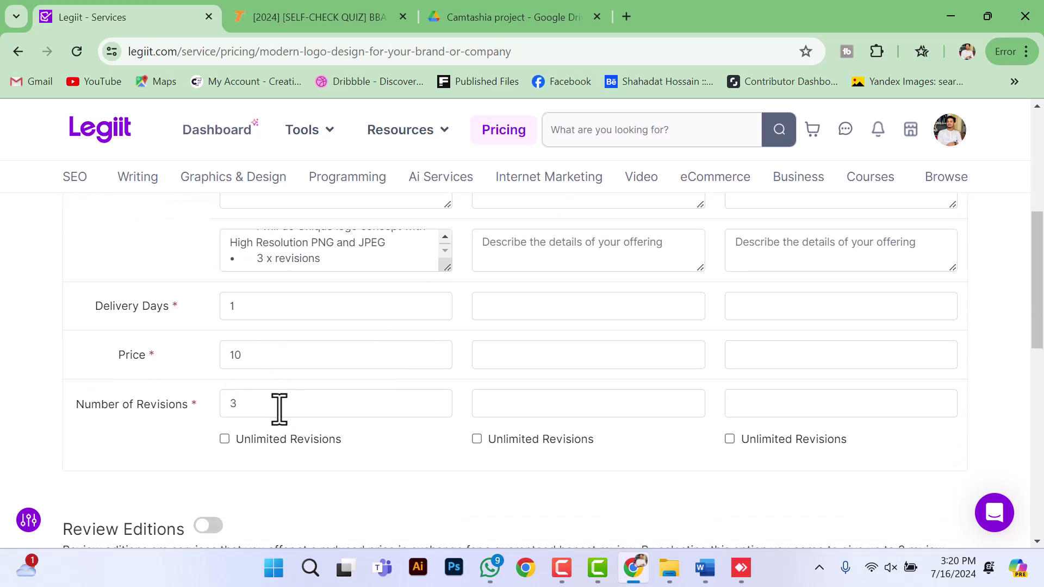
{"action": "scroll", "coordinate": [279, 408], "scroll_direction": "up", "scroll_amount": 1}
{"action": "scroll", "coordinate": [296, 403], "scroll_direction": "up", "scroll_amount": 1}
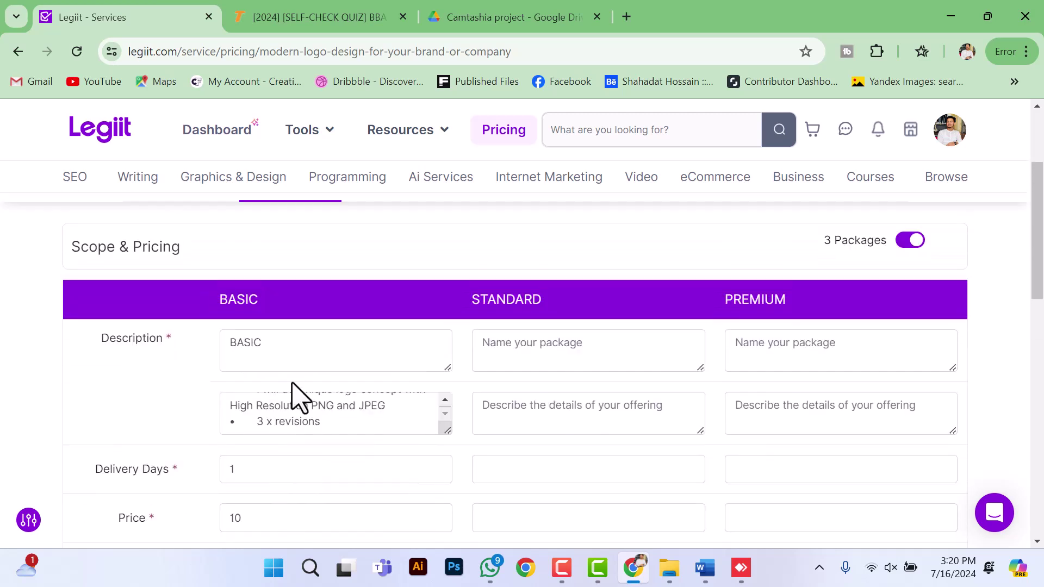
{"action": "scroll", "coordinate": [296, 389], "scroll_direction": "down", "scroll_amount": 1}
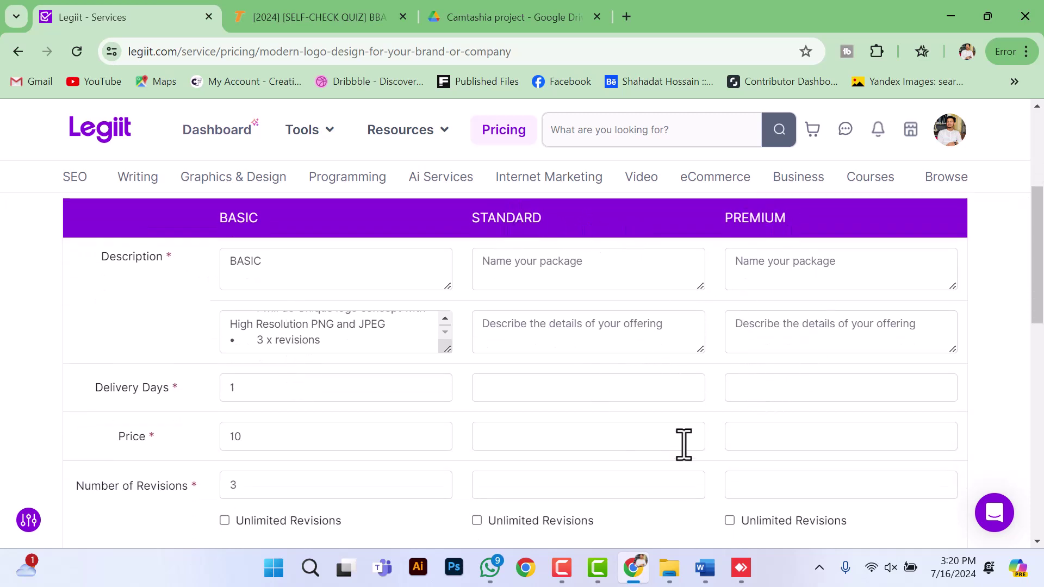
Step: Fill the STANDARD package with its pasted name and description, 2 days, $20, 5 revisions
{"action": "left_click", "coordinate": [703, 568]}
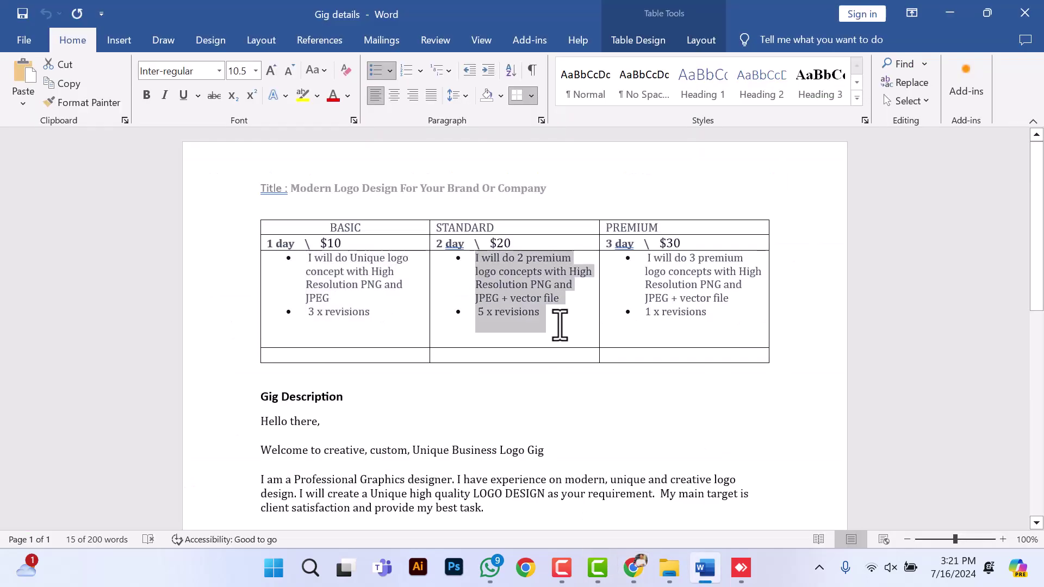
{"action": "left_click", "coordinate": [558, 272]}
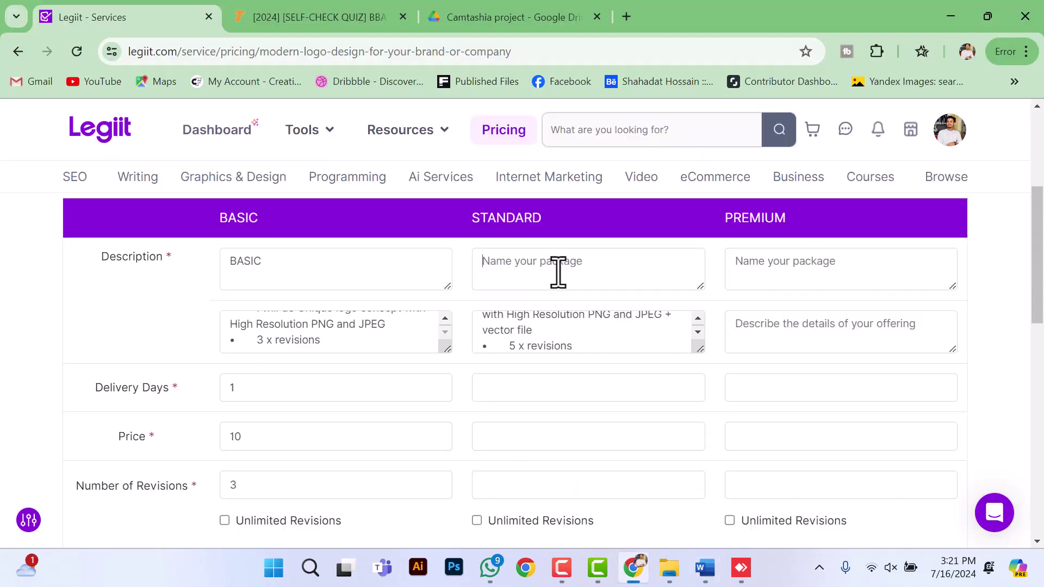
{"action": "type", "text": "STANDARD"}
{"action": "left_click", "coordinate": [545, 387]}
{"action": "type", "text": "2"}
{"action": "key", "text": "Tab"}
{"action": "type", "text": "20"}
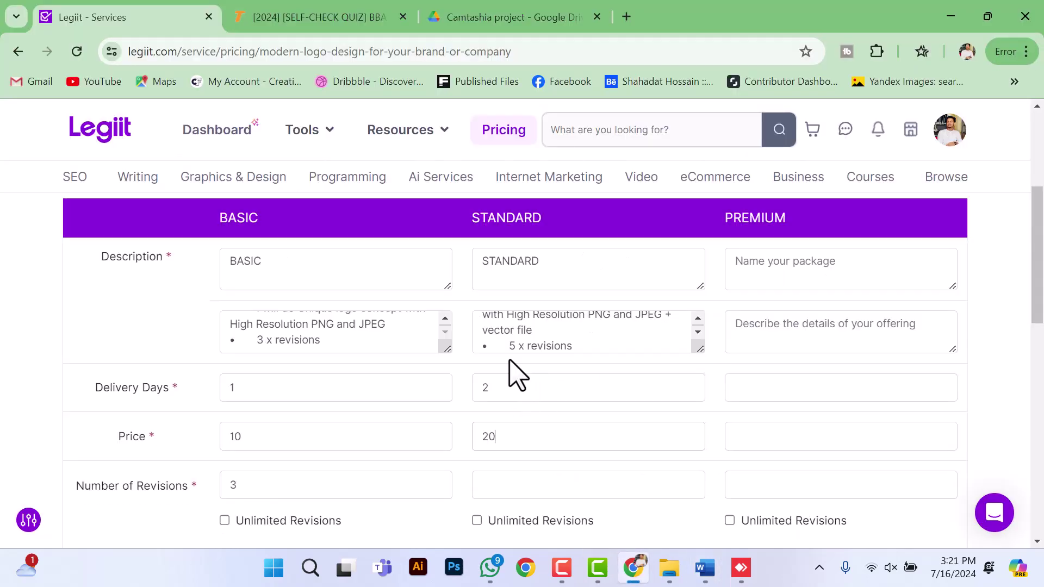
{"action": "left_click", "coordinate": [531, 484]}
{"action": "type", "text": "5"}
{"action": "scroll", "coordinate": [571, 342], "scroll_direction": "up", "scroll_amount": 1}
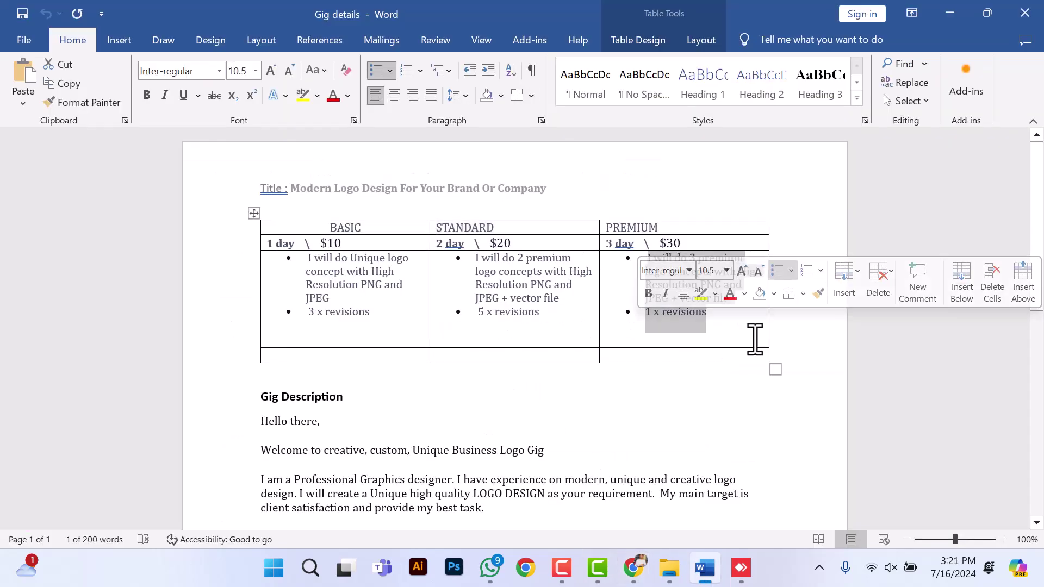
Step: Set the PREMIUM package to 3 days delivery, $30 price and 1 revision
{"action": "type", "text": "3"}
{"action": "left_click", "coordinate": [776, 436]}
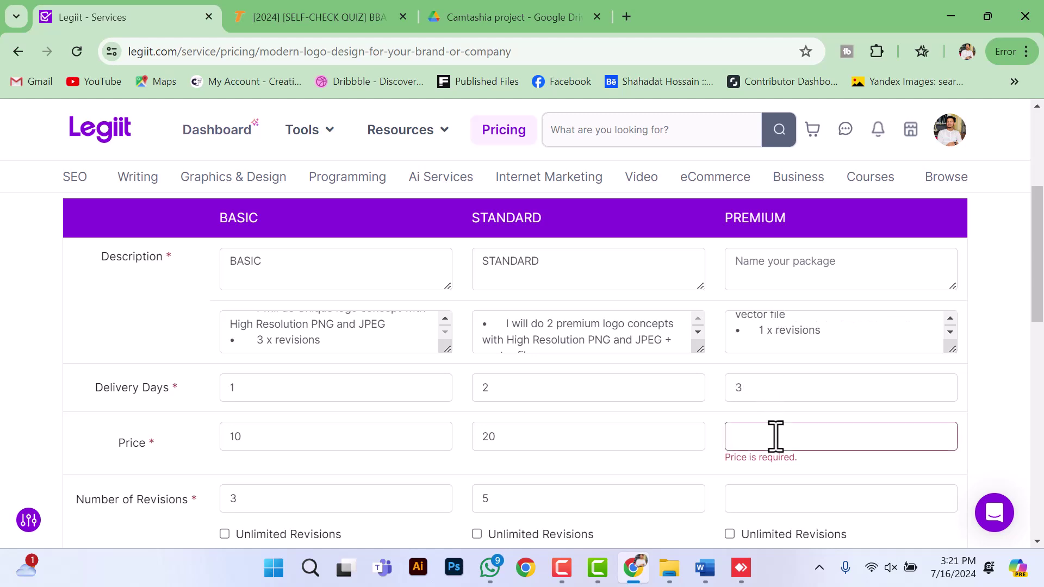
{"action": "type", "text": "30"}
{"action": "scroll", "coordinate": [775, 373], "scroll_direction": "up", "scroll_amount": 3}
{"action": "scroll", "coordinate": [690, 461], "scroll_direction": "down", "scroll_amount": 4}
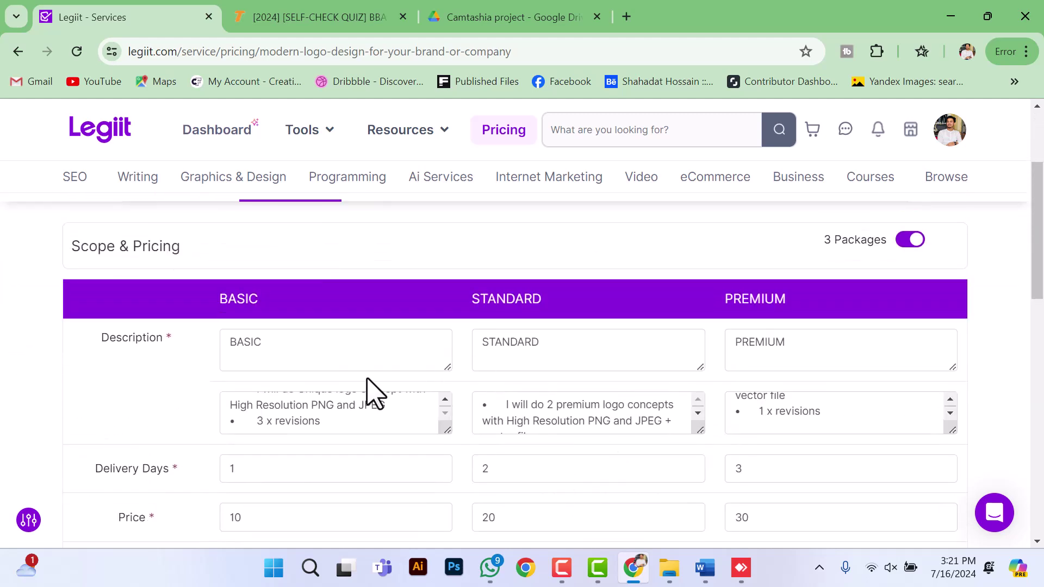
{"action": "scroll", "coordinate": [326, 369], "scroll_direction": "down", "scroll_amount": 1}
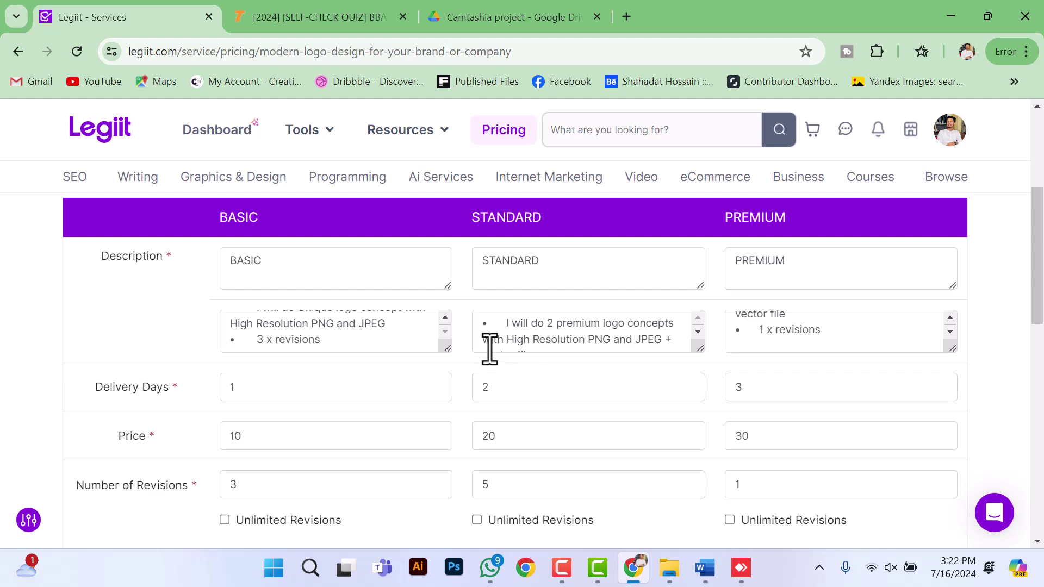
{"action": "scroll", "coordinate": [489, 349], "scroll_direction": "down", "scroll_amount": 8}
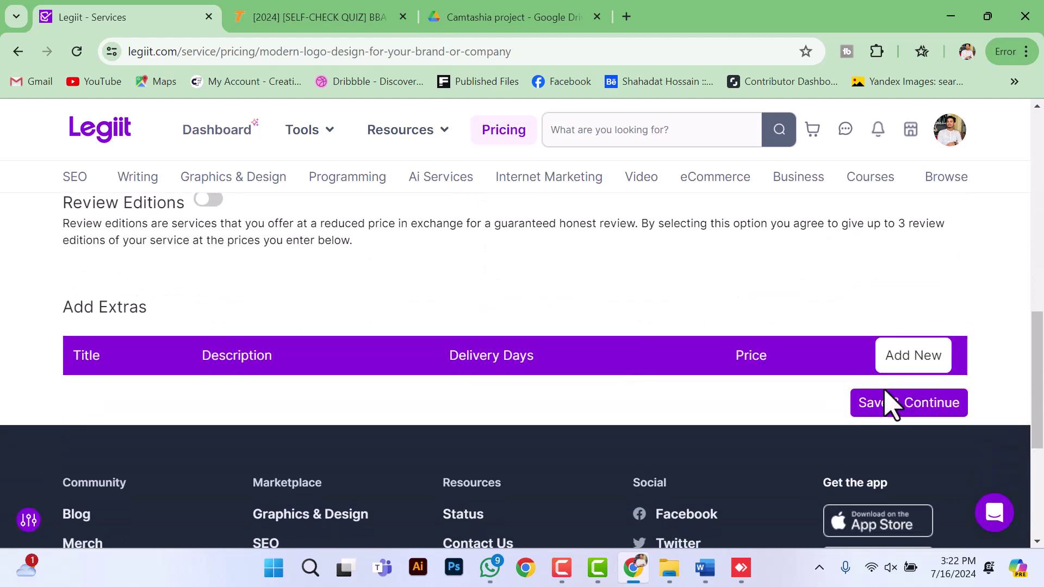
Step: Save pricing, paste the service title as Meta Title, and add the six logo tags
{"action": "left_click", "coordinate": [864, 402]}
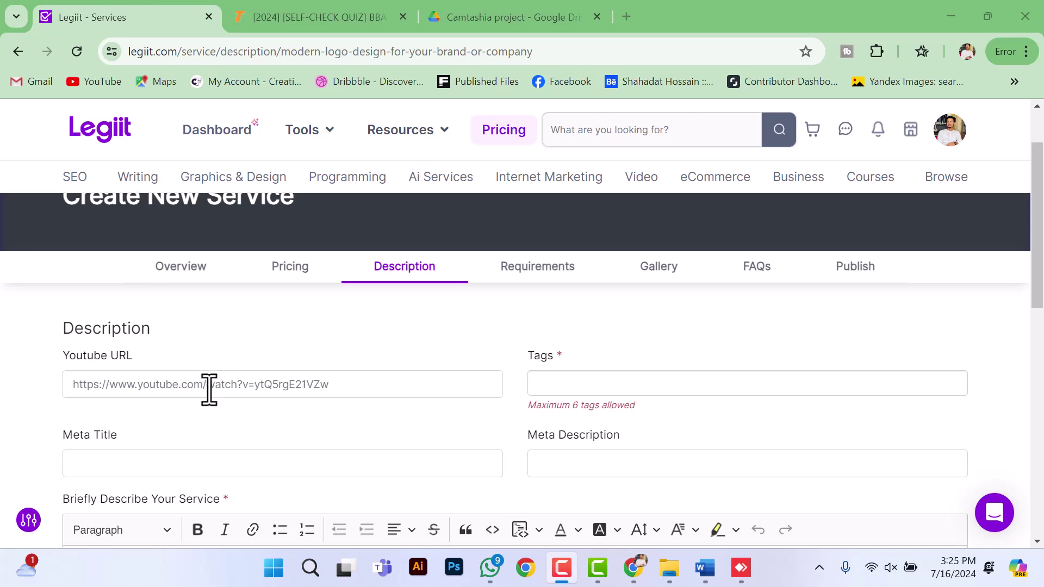
{"action": "scroll", "coordinate": [289, 354], "scroll_direction": "down", "scroll_amount": 1}
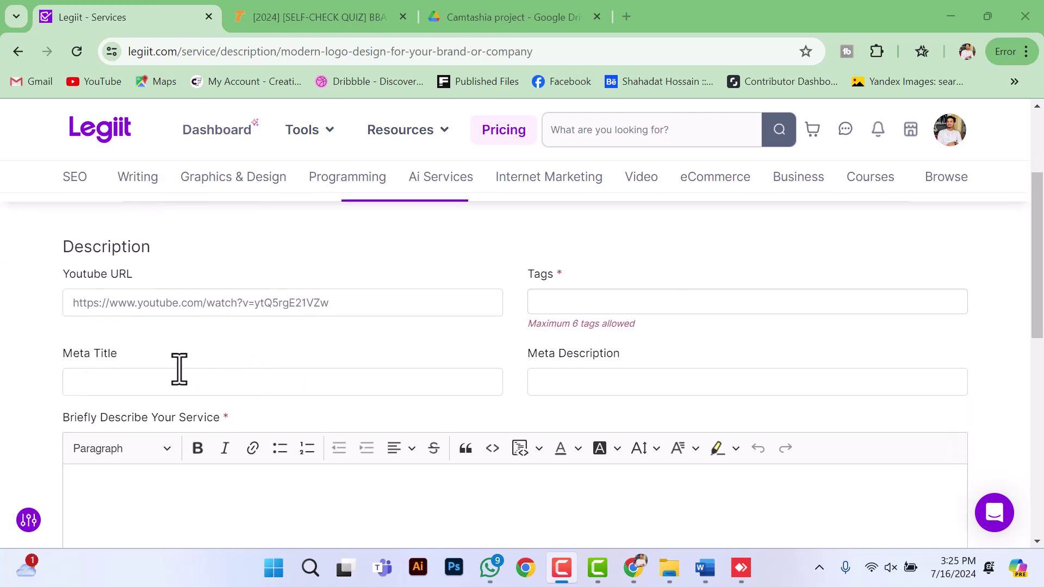
{"action": "left_click", "coordinate": [194, 388]}
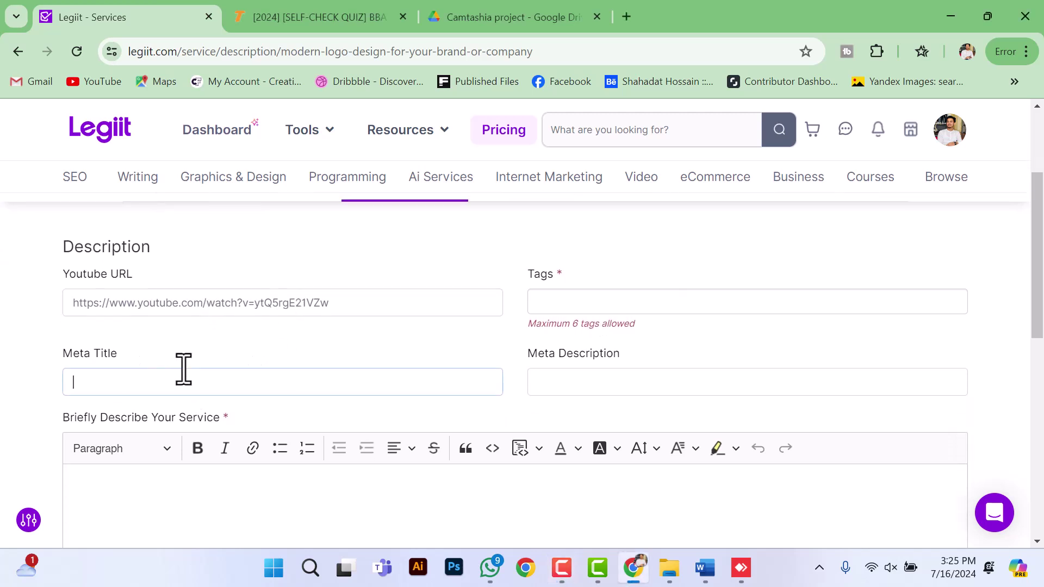
{"action": "type", "text": "Modern Logo Design For Your Brand"}
{"action": "scroll", "coordinate": [442, 431], "scroll_direction": "up", "scroll_amount": 1}
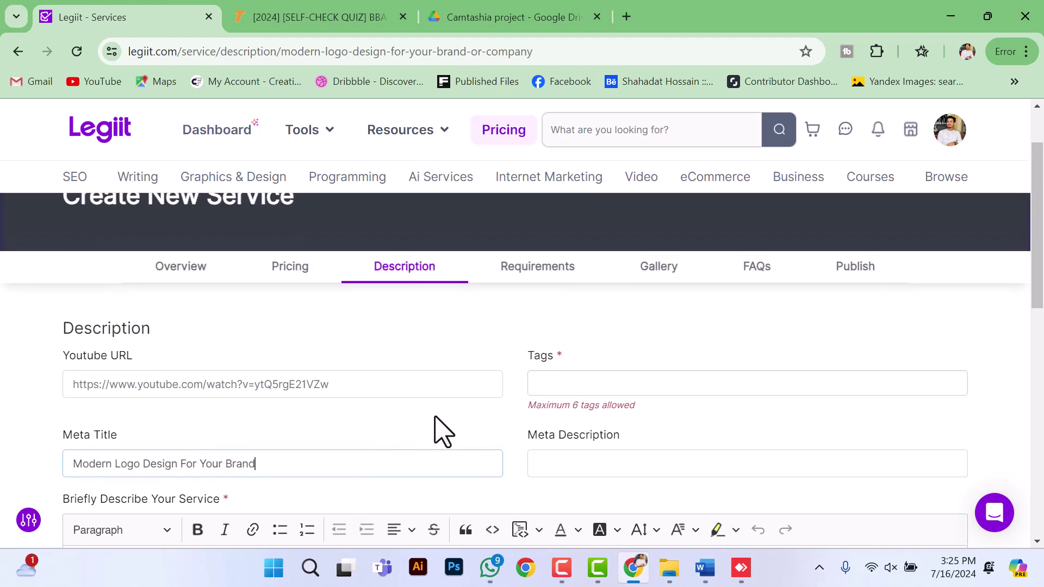
{"action": "left_click", "coordinate": [559, 389]}
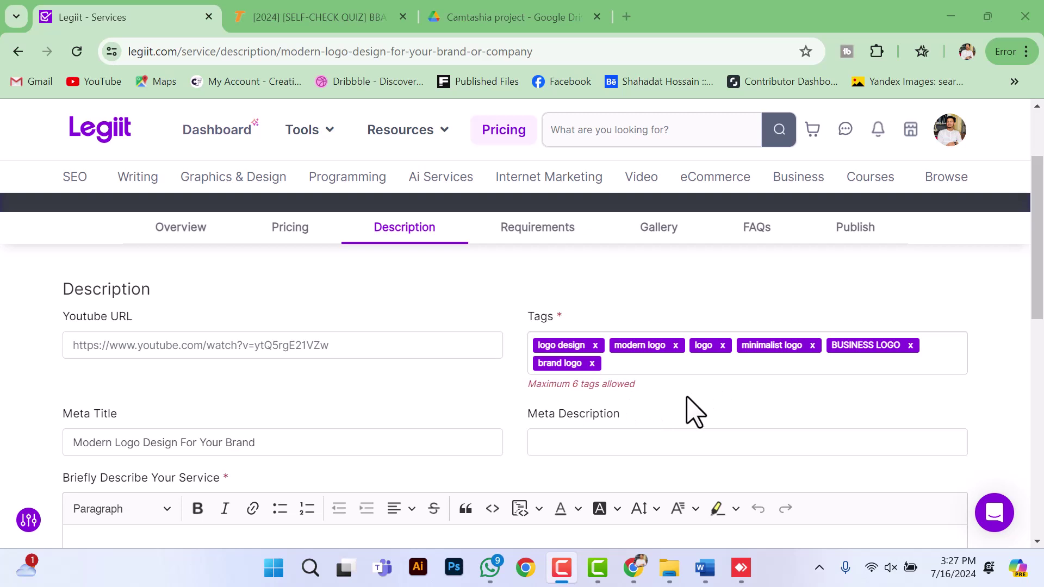
{"action": "scroll", "coordinate": [674, 380], "scroll_direction": "down", "scroll_amount": 2}
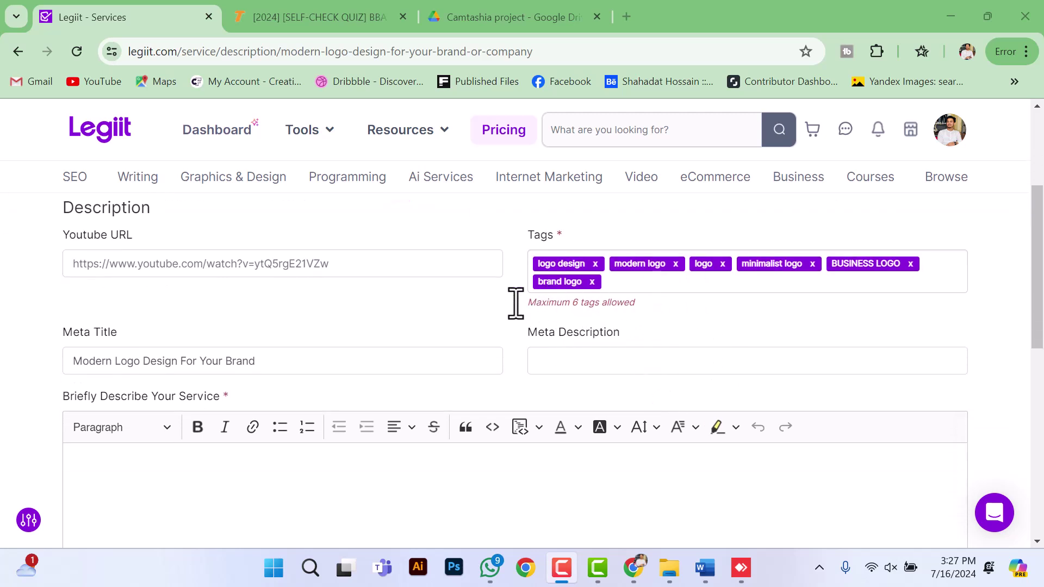
Step: Set the meta description to 'Modern Logos make your brand more recognizable.'
{"action": "left_click", "coordinate": [580, 362]}
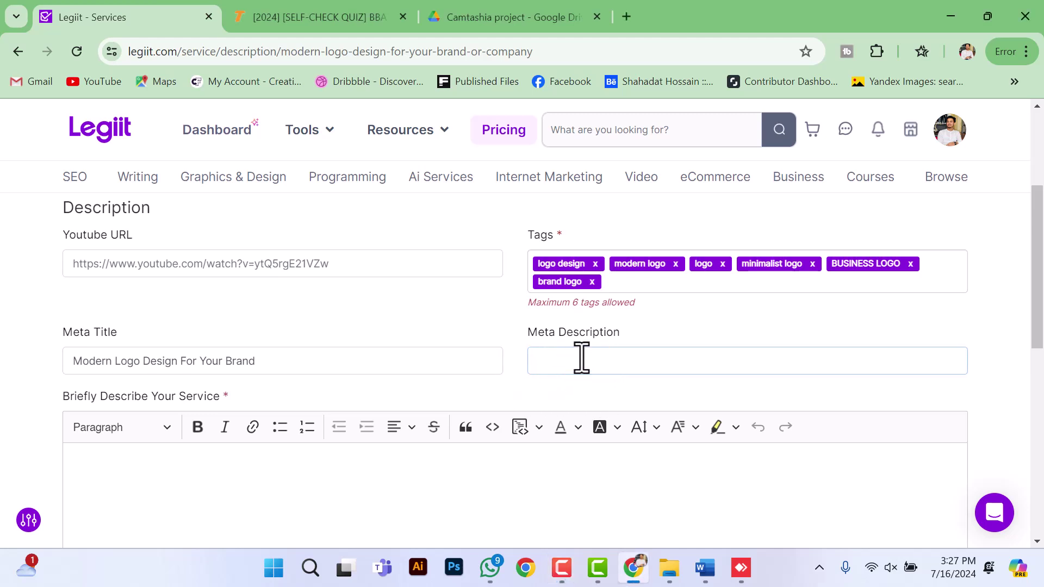
{"action": "scroll", "coordinate": [622, 394], "scroll_direction": "up", "scroll_amount": 1}
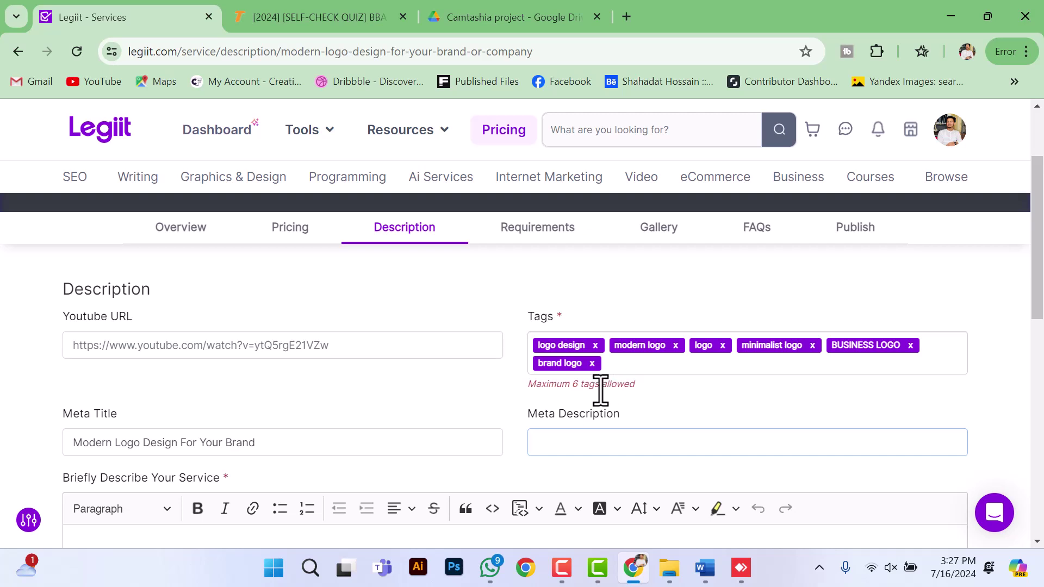
{"action": "scroll", "coordinate": [595, 396], "scroll_direction": "down", "scroll_amount": 1}
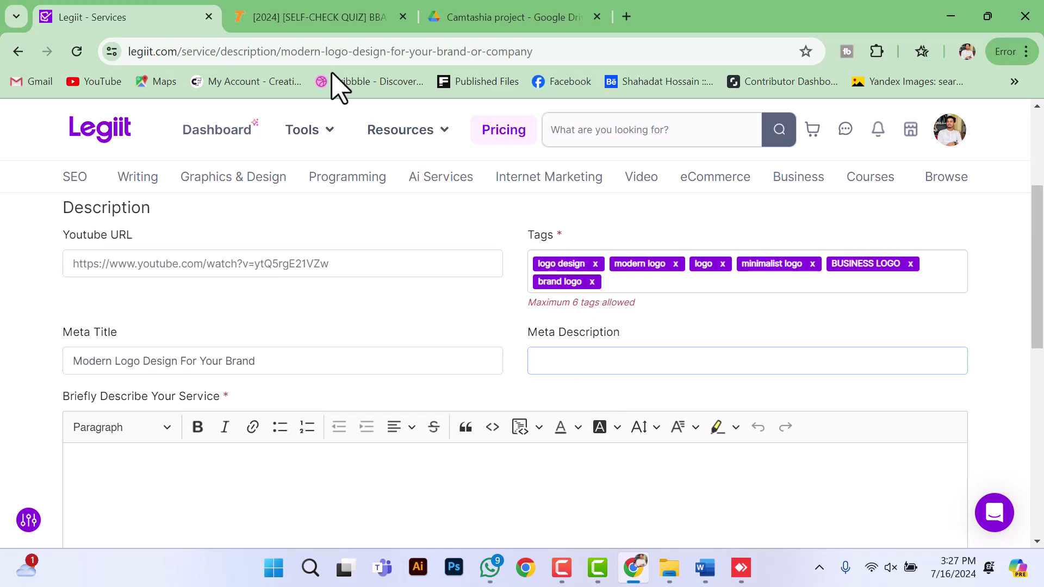
{"action": "left_click", "coordinate": [645, 361]}
{"action": "type", "text": "Logos make your brand more recognizable."}
{"action": "left_click", "coordinate": [538, 361]}
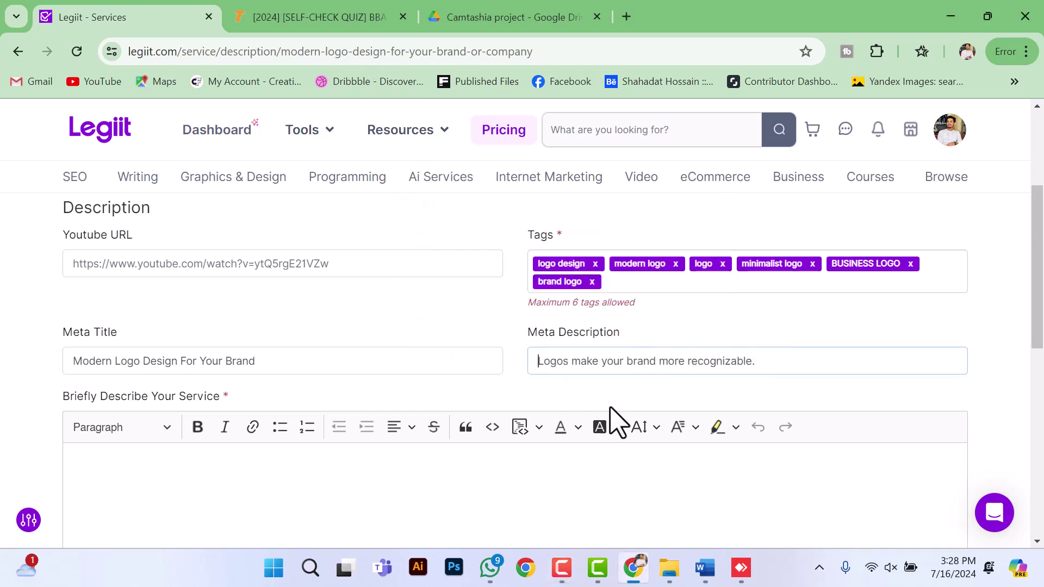
{"action": "type", "text": "Modern"}
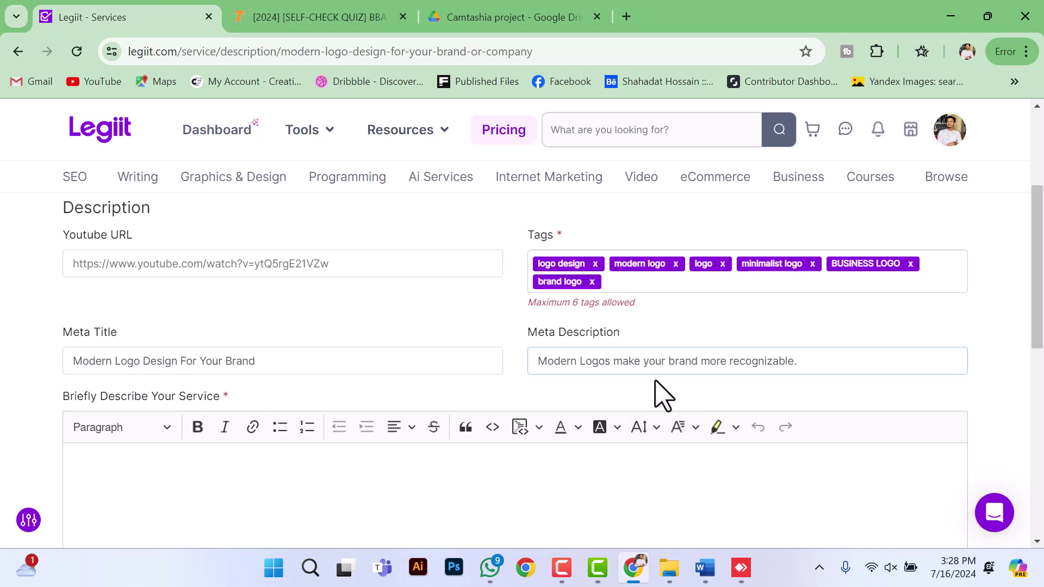
{"action": "scroll", "coordinate": [598, 386], "scroll_direction": "down", "scroll_amount": 3}
{"action": "scroll", "coordinate": [511, 400], "scroll_direction": "up", "scroll_amount": 1}
{"action": "scroll", "coordinate": [348, 424], "scroll_direction": "down", "scroll_amount": 1}
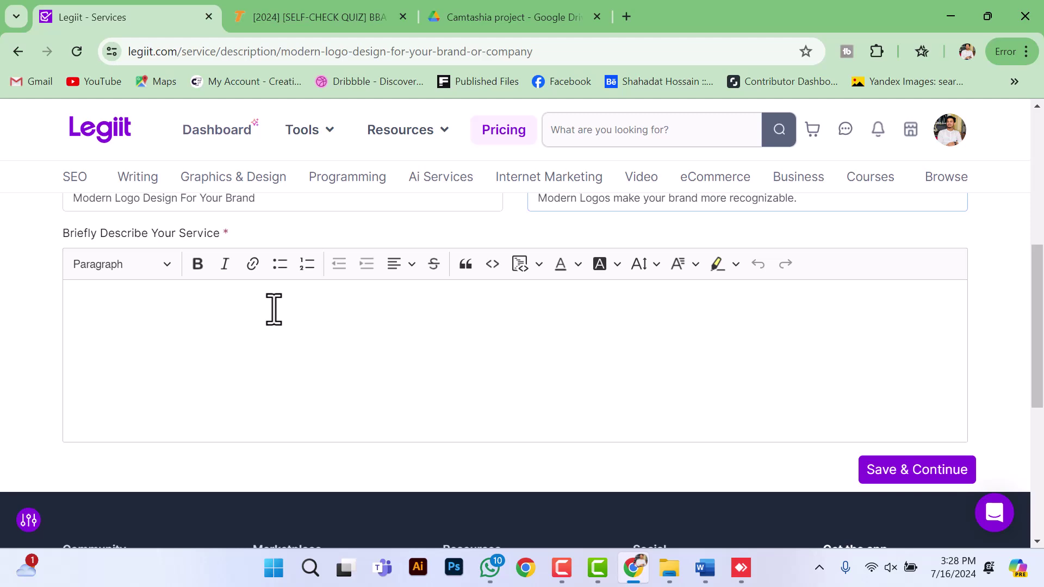
Step: Paste the prepared logo-gig description into the service description editor
{"action": "left_click", "coordinate": [282, 385]}
{"action": "key", "text": "ctrl+v"}
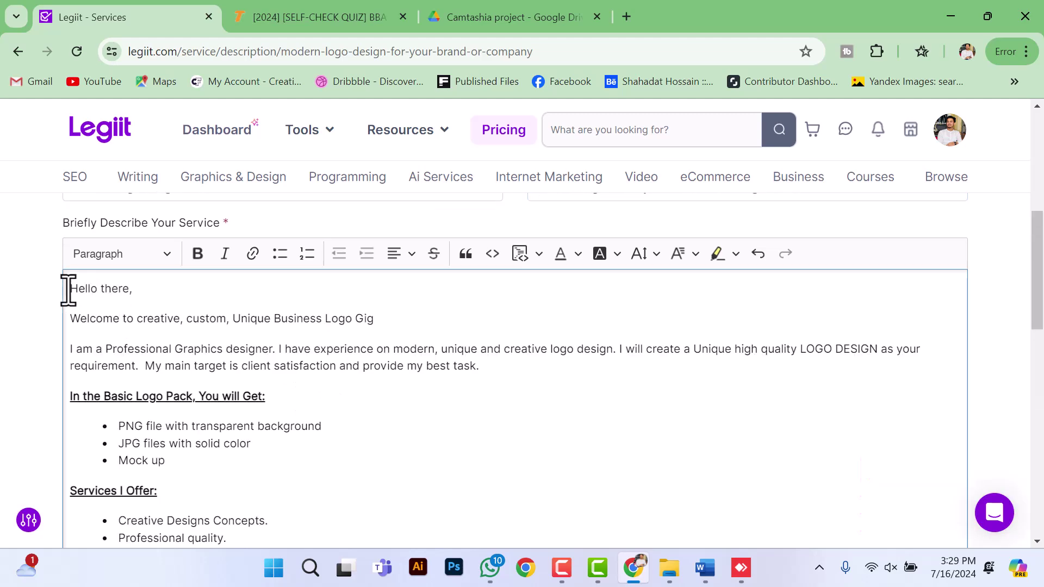
{"action": "left_click_drag", "start_coordinate": [68, 291], "coordinate": [243, 480]}
{"action": "scroll", "coordinate": [242, 480], "scroll_direction": "down", "scroll_amount": 6}
{"action": "left_click", "coordinate": [153, 349]}
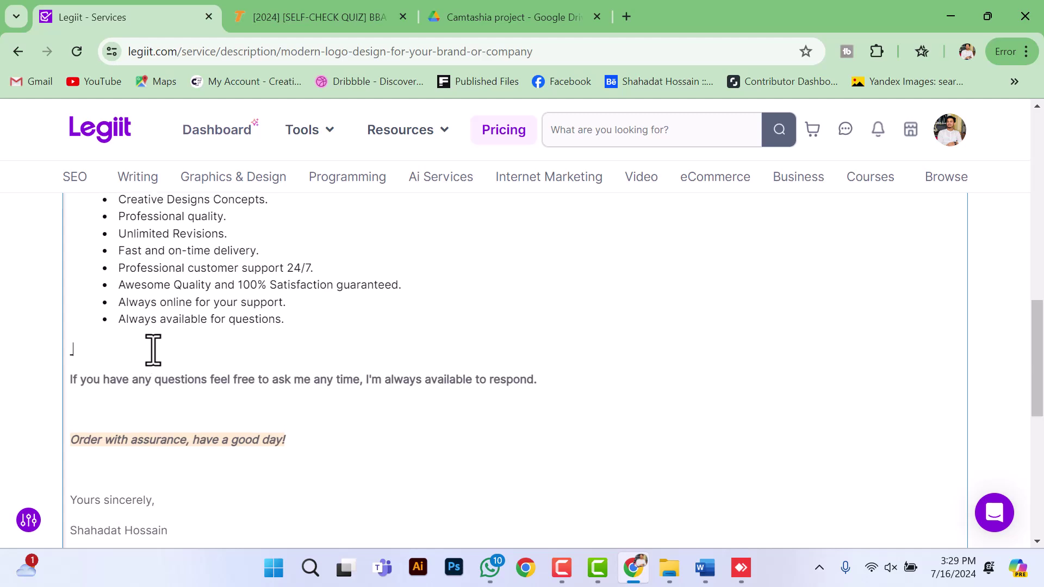
{"action": "scroll", "coordinate": [153, 349], "scroll_direction": "up", "scroll_amount": 3}
{"action": "left_click_drag", "start_coordinate": [118, 261], "coordinate": [231, 496]}
{"action": "scroll", "coordinate": [230, 497], "scroll_direction": "down", "scroll_amount": 4}
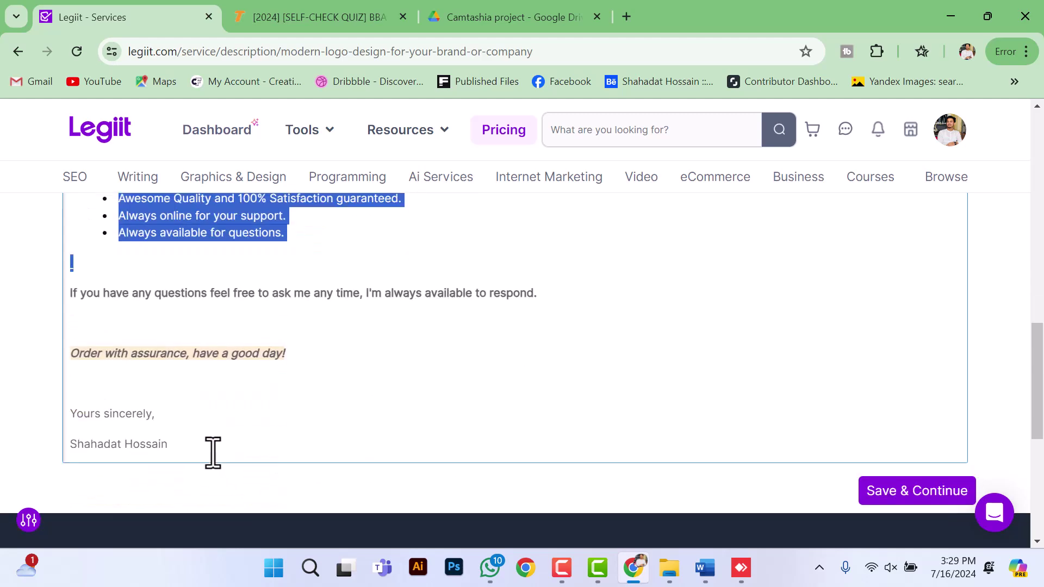
{"action": "left_click", "coordinate": [201, 385]}
{"action": "scroll", "coordinate": [832, 465], "scroll_direction": "down", "scroll_amount": 2}
Step: Save the description, then enter 'Full Details About Your Brand.' as a required requirement
{"action": "left_click", "coordinate": [905, 423]}
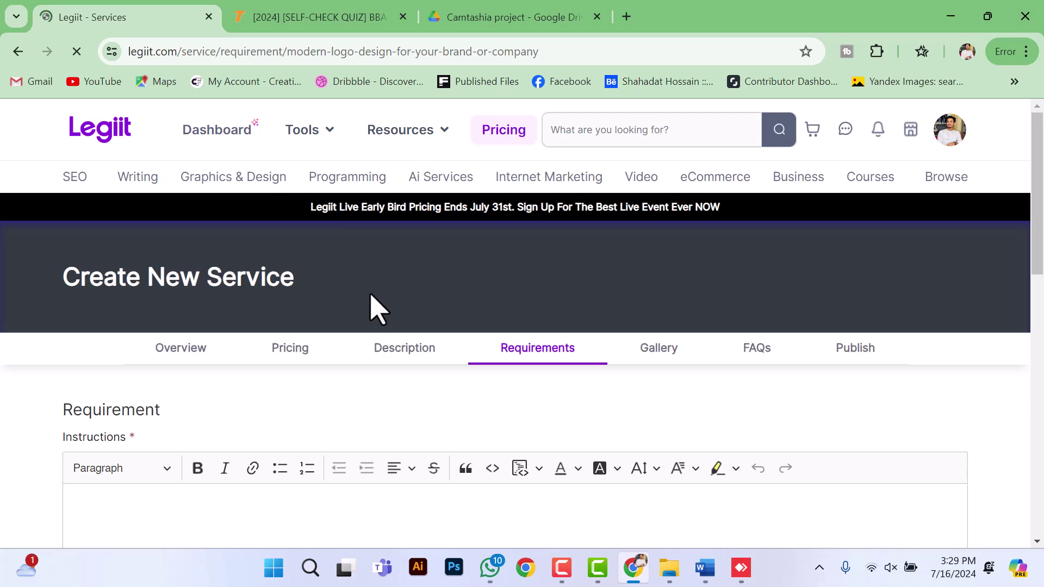
{"action": "scroll", "coordinate": [380, 312], "scroll_direction": "down", "scroll_amount": 3}
{"action": "scroll", "coordinate": [380, 313], "scroll_direction": "up", "scroll_amount": 2}
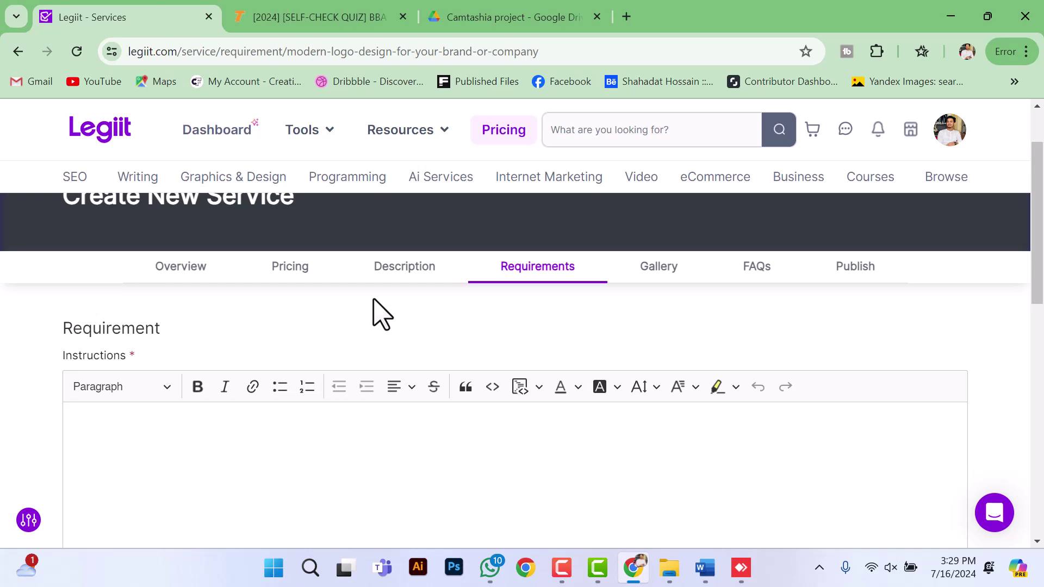
{"action": "scroll", "coordinate": [380, 312], "scroll_direction": "down", "scroll_amount": 3}
{"action": "scroll", "coordinate": [289, 317], "scroll_direction": "up", "scroll_amount": 2}
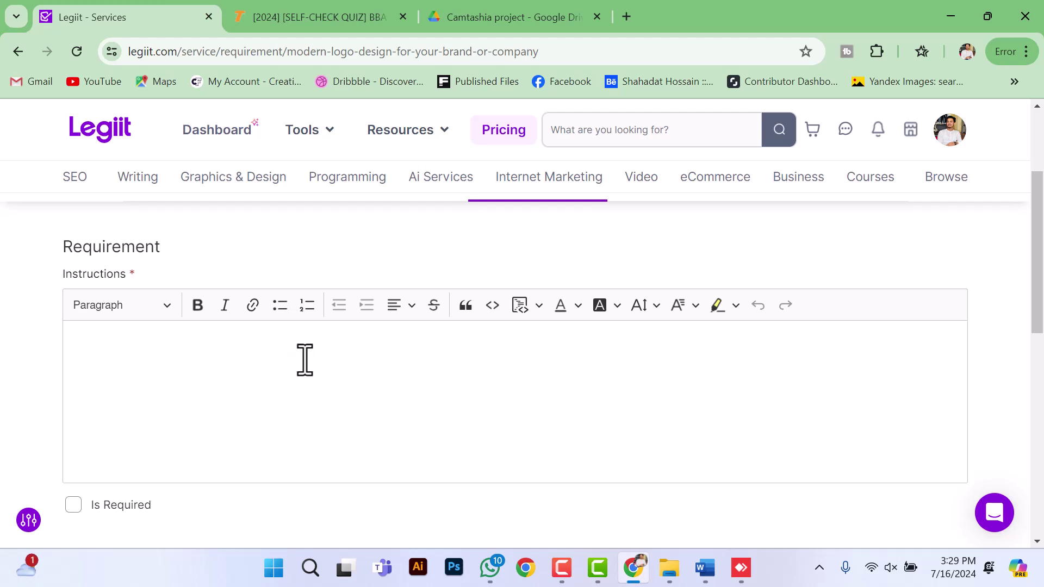
{"action": "scroll", "coordinate": [305, 360], "scroll_direction": "down", "scroll_amount": 3}
{"action": "scroll", "coordinate": [296, 373], "scroll_direction": "up", "scroll_amount": 2}
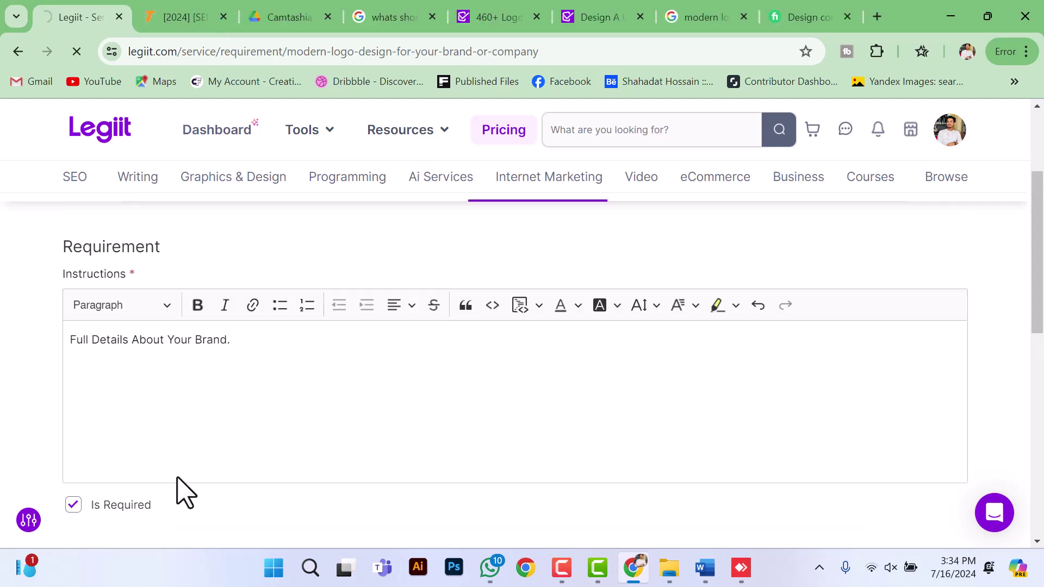
{"action": "scroll", "coordinate": [326, 435], "scroll_direction": "down", "scroll_amount": 5}
{"action": "scroll", "coordinate": [663, 353], "scroll_direction": "up", "scroll_amount": 4}
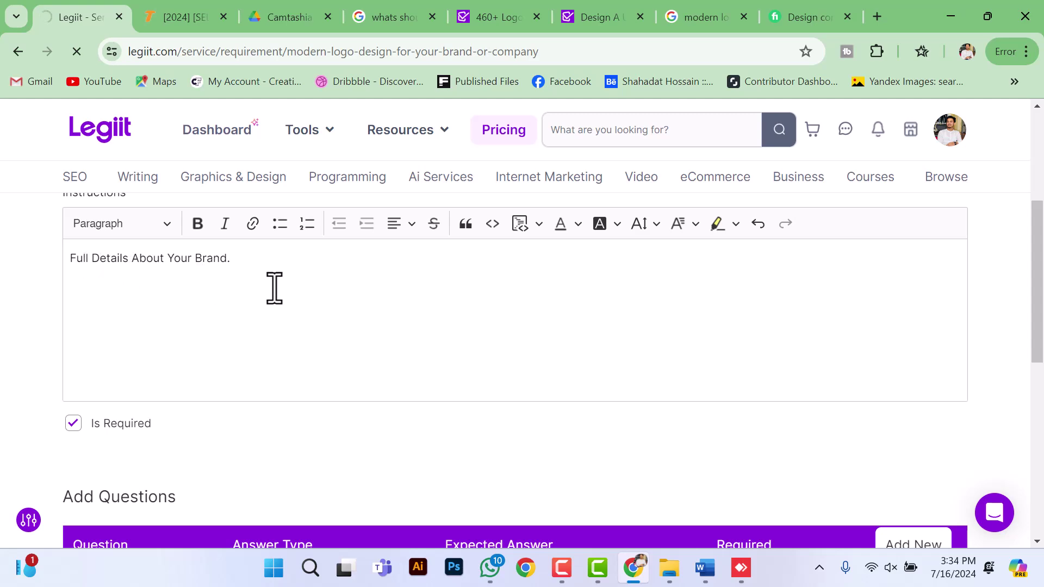
Step: Upload five logo images to the service gallery, with the first image as the cover photo
{"action": "left_click", "coordinate": [244, 264]}
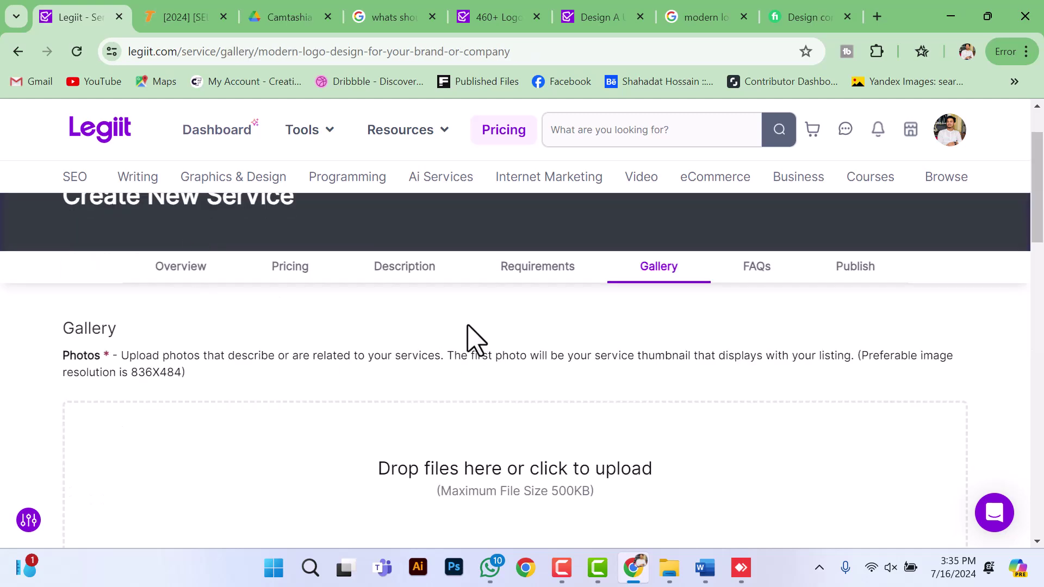
{"action": "scroll", "coordinate": [352, 401], "scroll_direction": "down", "scroll_amount": 3}
{"action": "scroll", "coordinate": [352, 405], "scroll_direction": "up", "scroll_amount": 3}
{"action": "scroll", "coordinate": [347, 337], "scroll_direction": "down", "scroll_amount": 3}
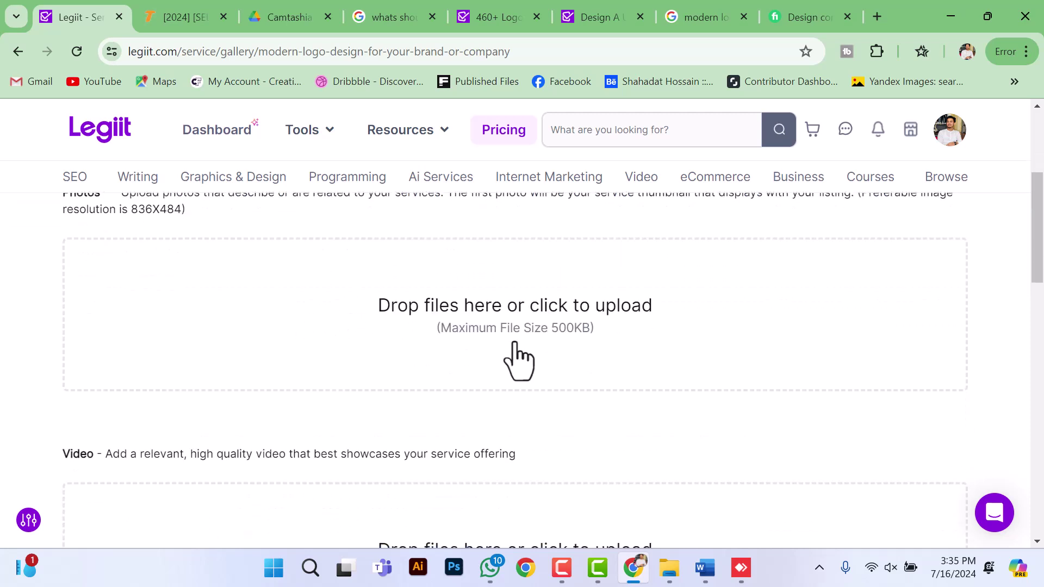
{"action": "scroll", "coordinate": [380, 370], "scroll_direction": "up", "scroll_amount": 2}
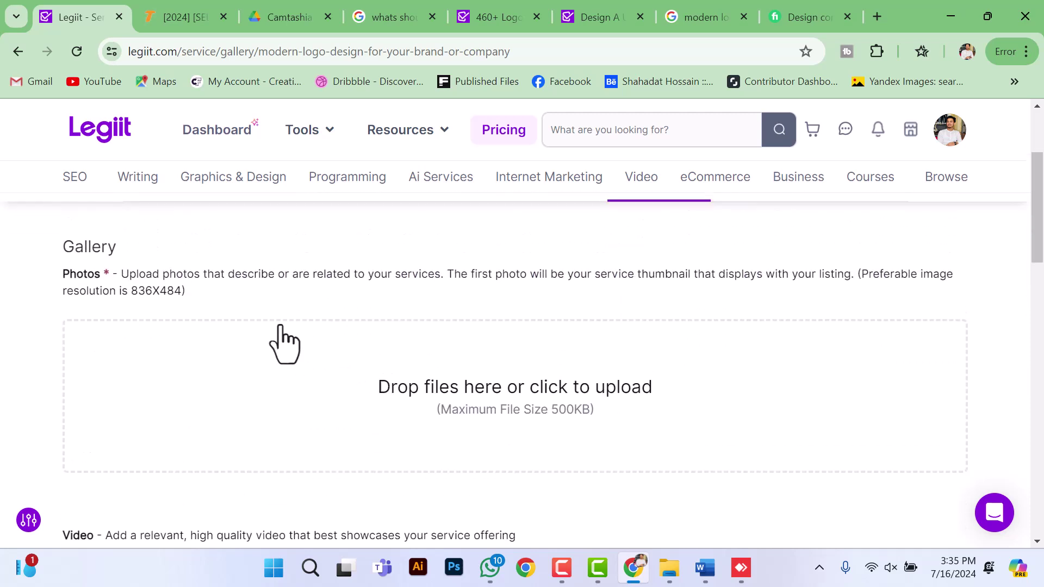
{"action": "left_click", "coordinate": [530, 397]}
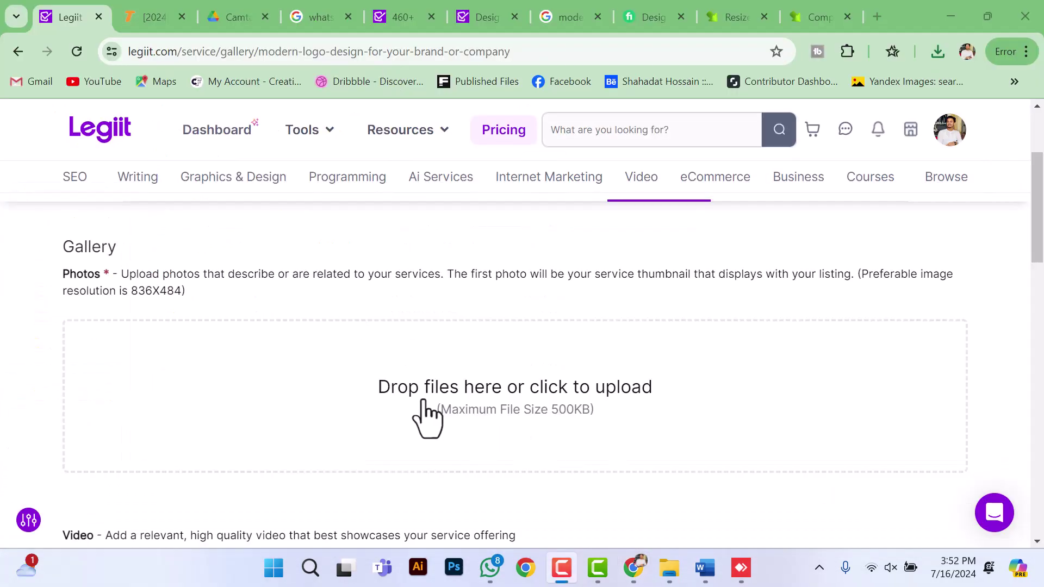
{"action": "left_click", "coordinate": [426, 415]}
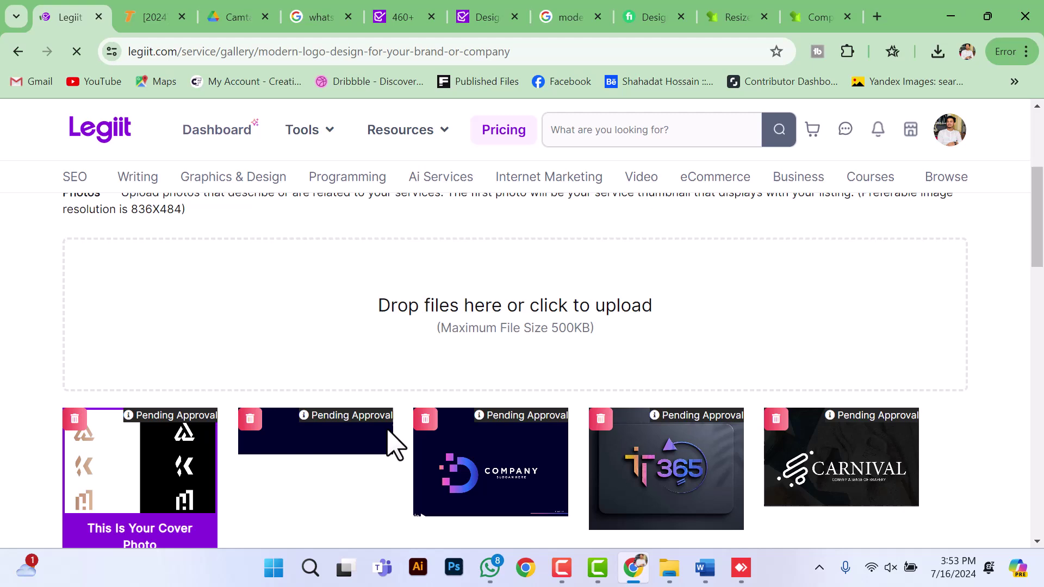
{"action": "scroll", "coordinate": [353, 397], "scroll_direction": "down", "scroll_amount": 3}
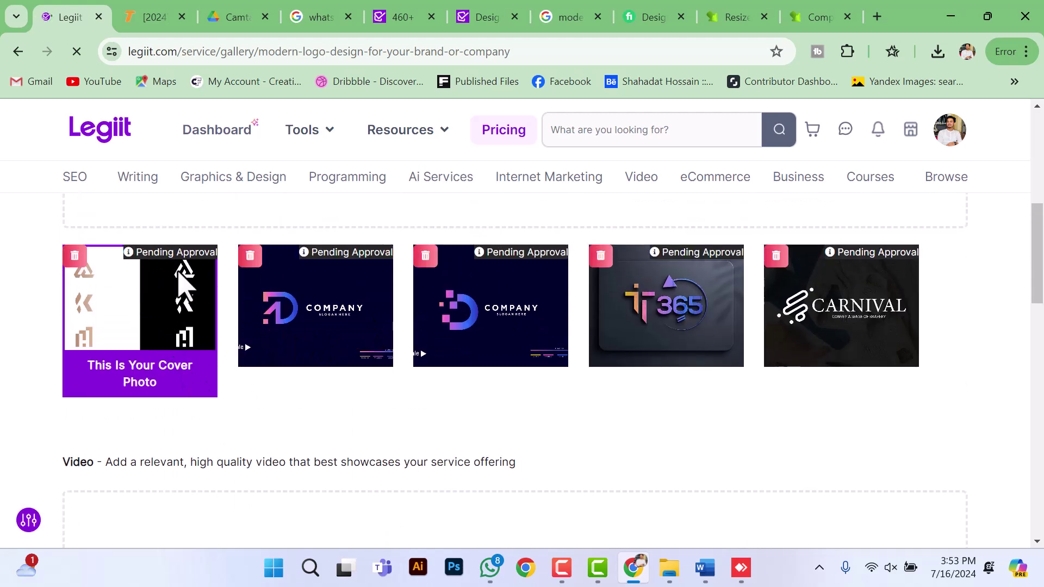
{"action": "scroll", "coordinate": [538, 380], "scroll_direction": "down", "scroll_amount": 4}
{"action": "scroll", "coordinate": [538, 380], "scroll_direction": "down", "scroll_amount": 10}
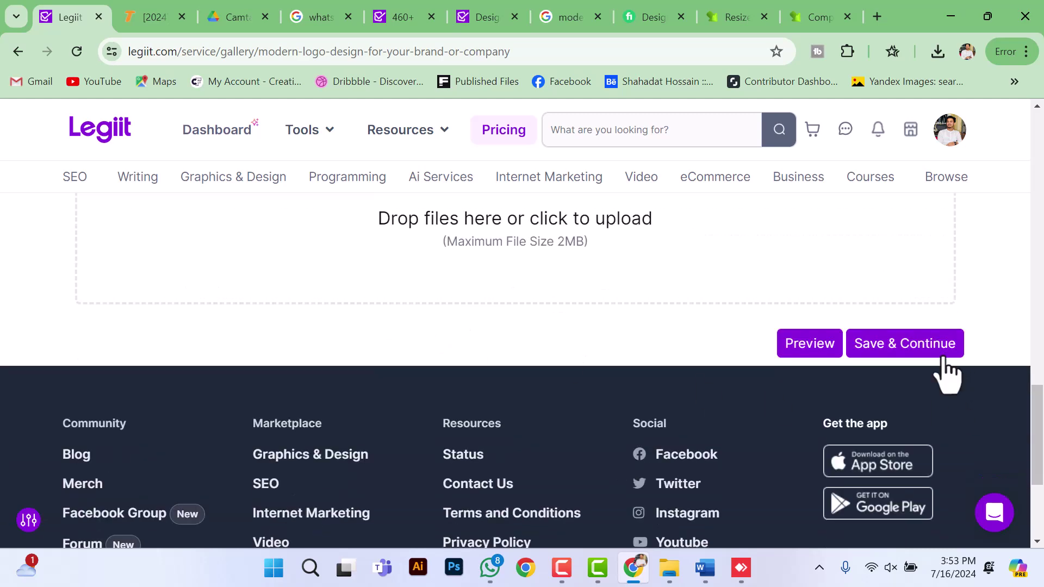
Step: Save the gallery to submit the logo gig, then dismiss the help video and review the listing
{"action": "left_click", "coordinate": [898, 358]}
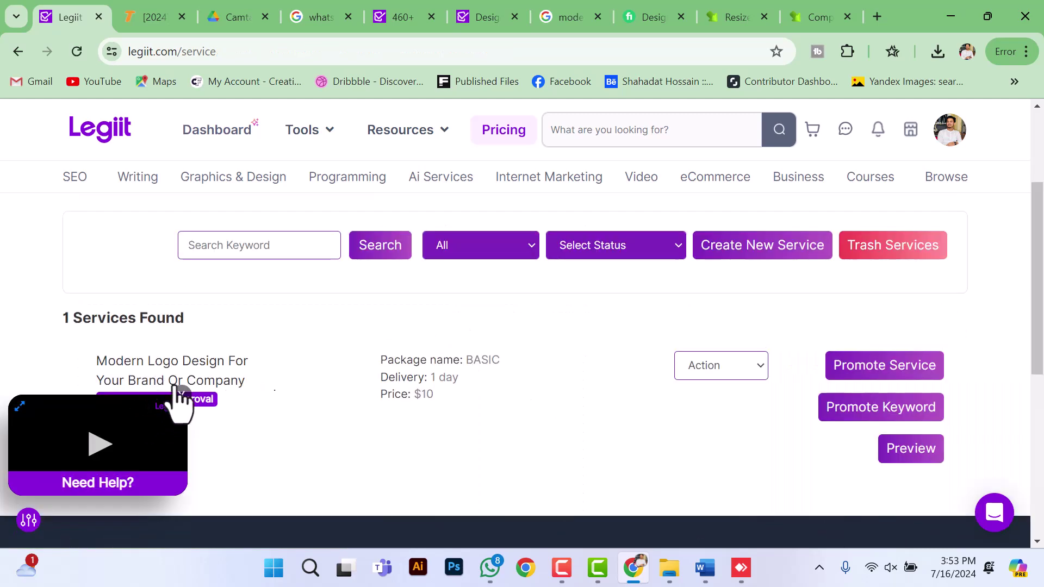
{"action": "left_click", "coordinate": [178, 397]}
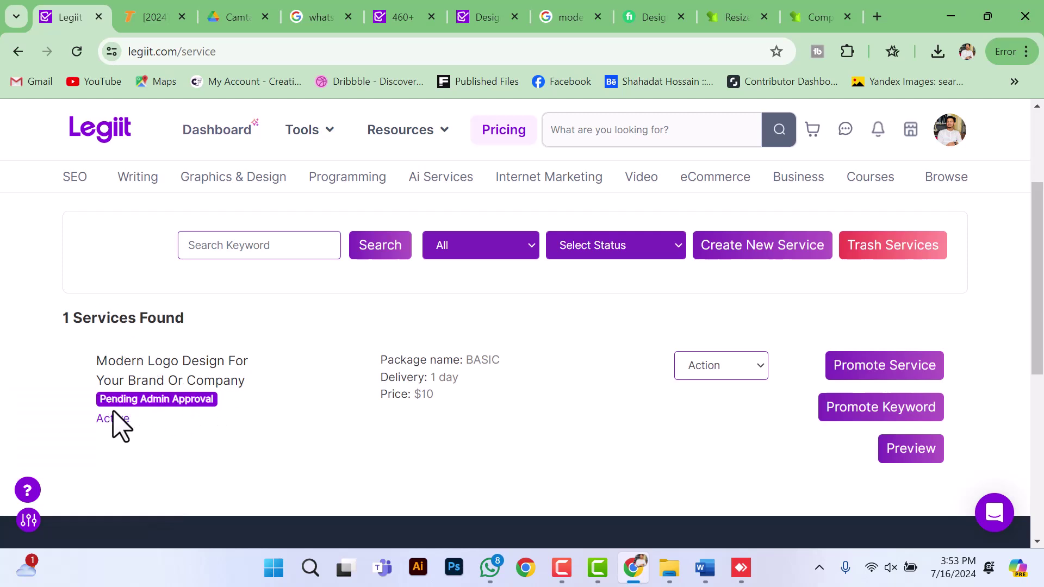
{"action": "scroll", "coordinate": [193, 413], "scroll_direction": "up", "scroll_amount": 3}
{"action": "scroll", "coordinate": [198, 407], "scroll_direction": "down", "scroll_amount": 3}
{"action": "scroll", "coordinate": [489, 424], "scroll_direction": "up", "scroll_amount": 2}
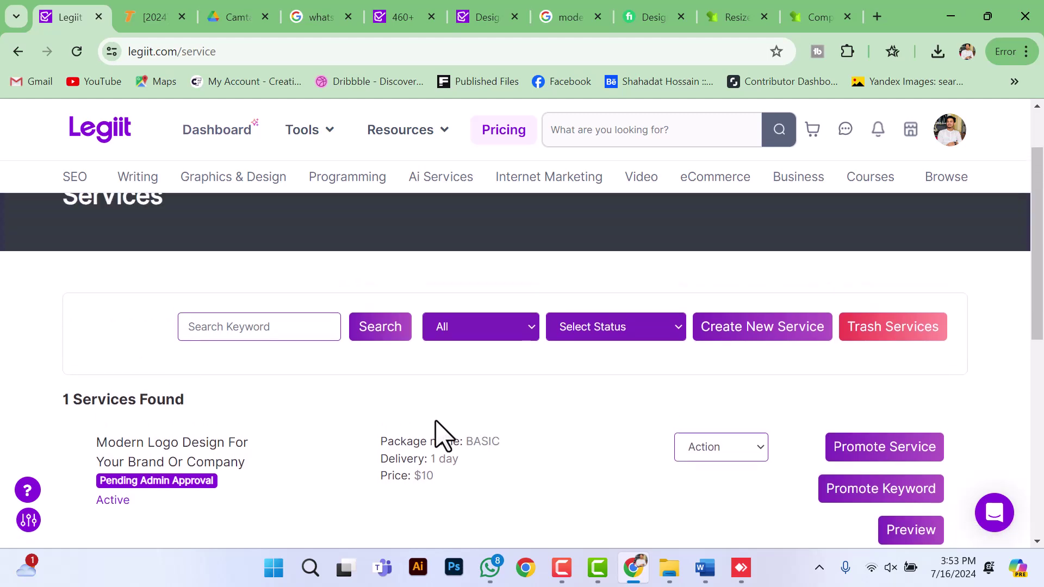
{"action": "scroll", "coordinate": [443, 435], "scroll_direction": "down", "scroll_amount": 2}
{"action": "scroll", "coordinate": [443, 430], "scroll_direction": "up", "scroll_amount": 3}
{"action": "scroll", "coordinate": [410, 438], "scroll_direction": "down", "scroll_amount": 3}
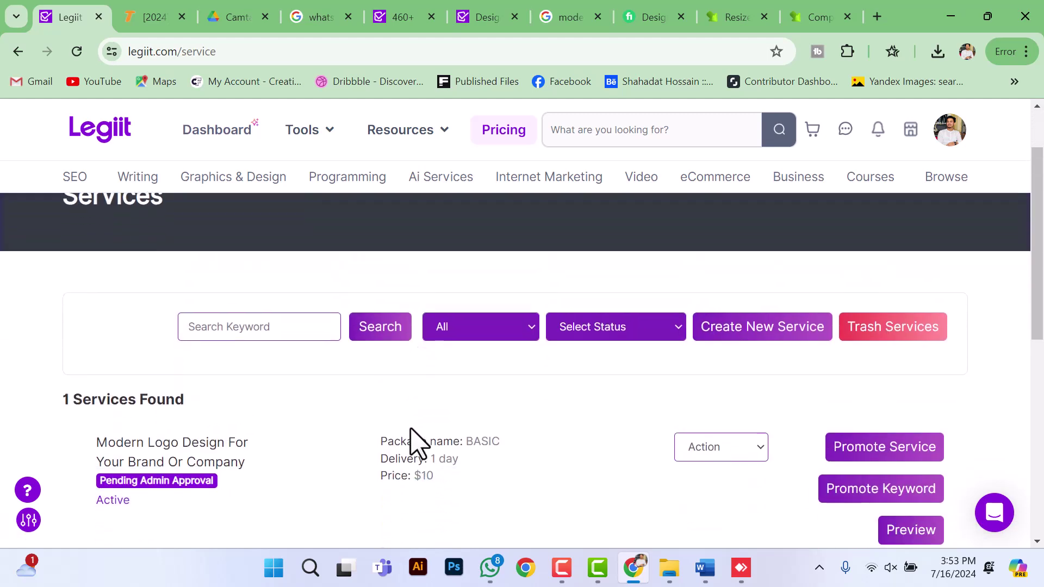